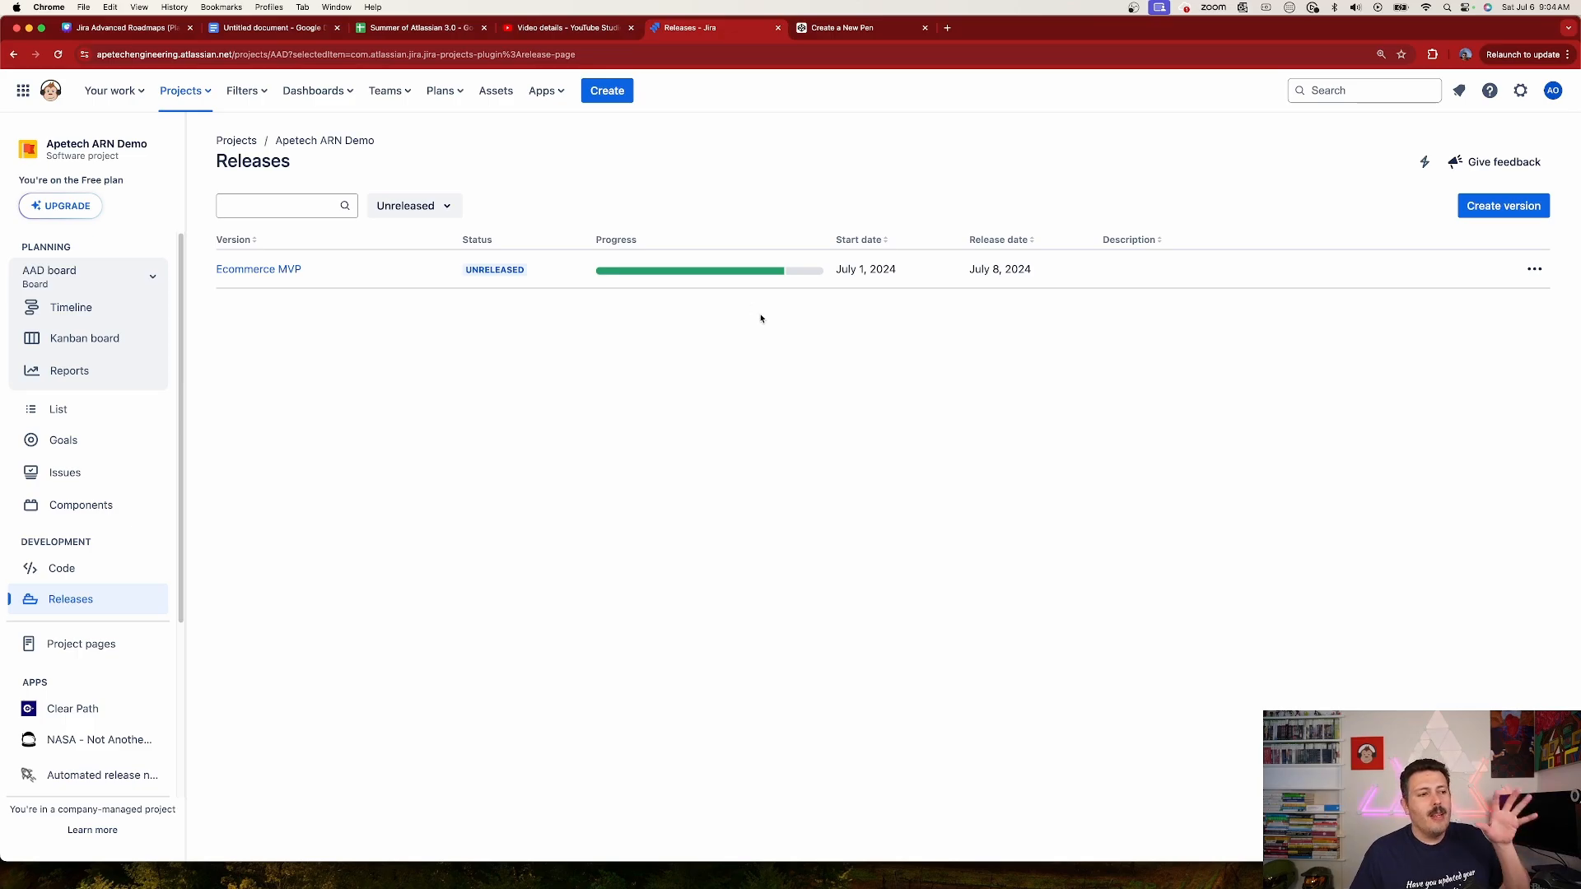
Step: Open the Automated release notes app for the project and start creating a new widget under Release pages & Widgets
scroll(83, 725, "down", 2)
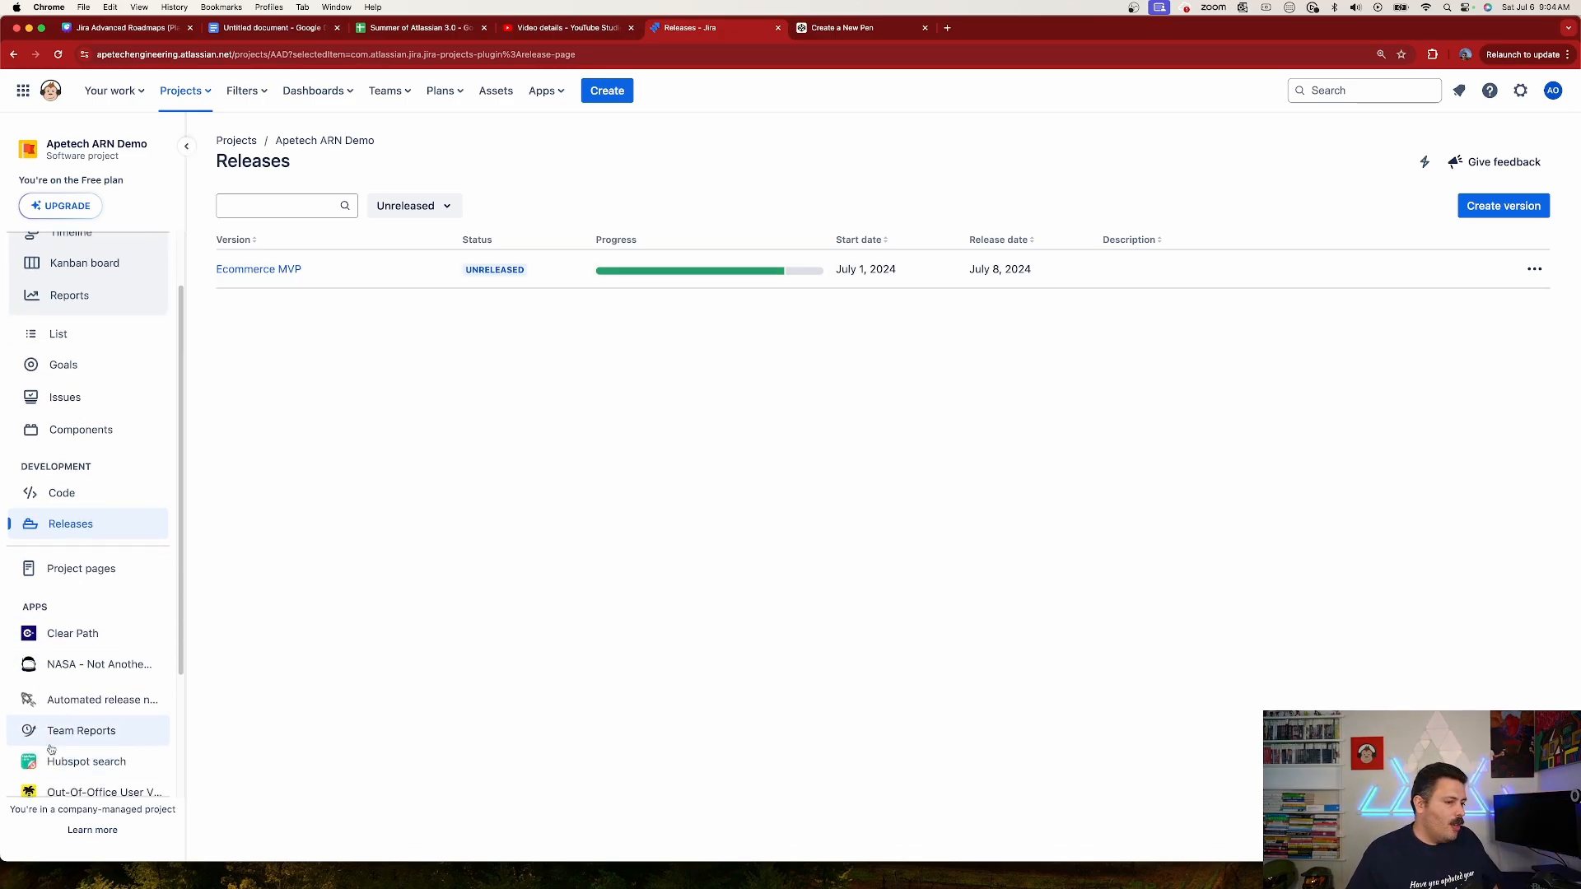
left_click(58, 698)
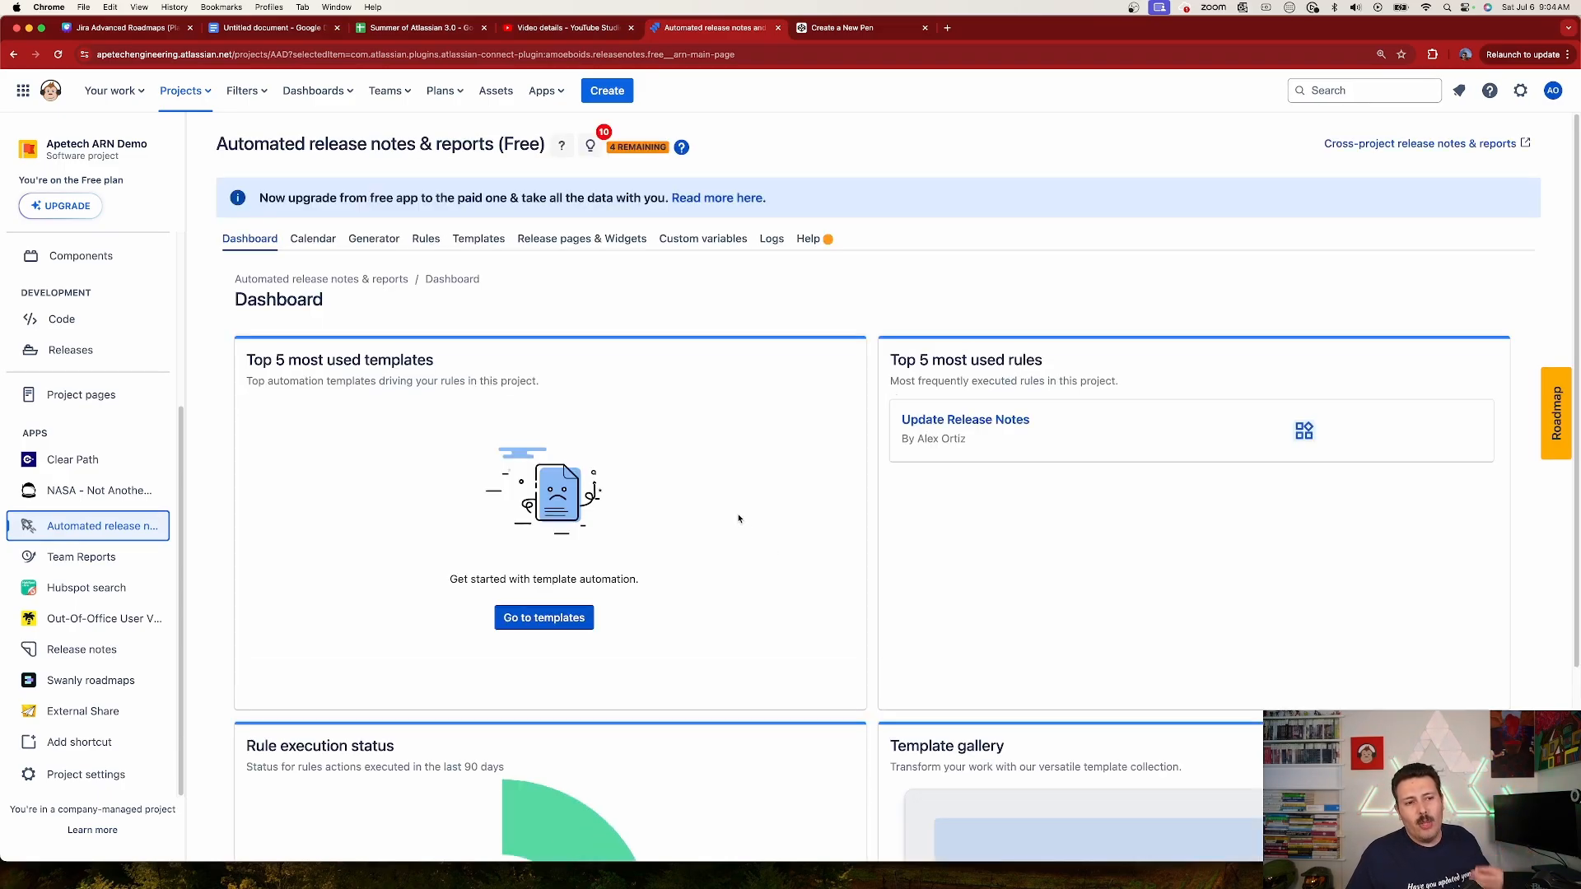
left_click(613, 239)
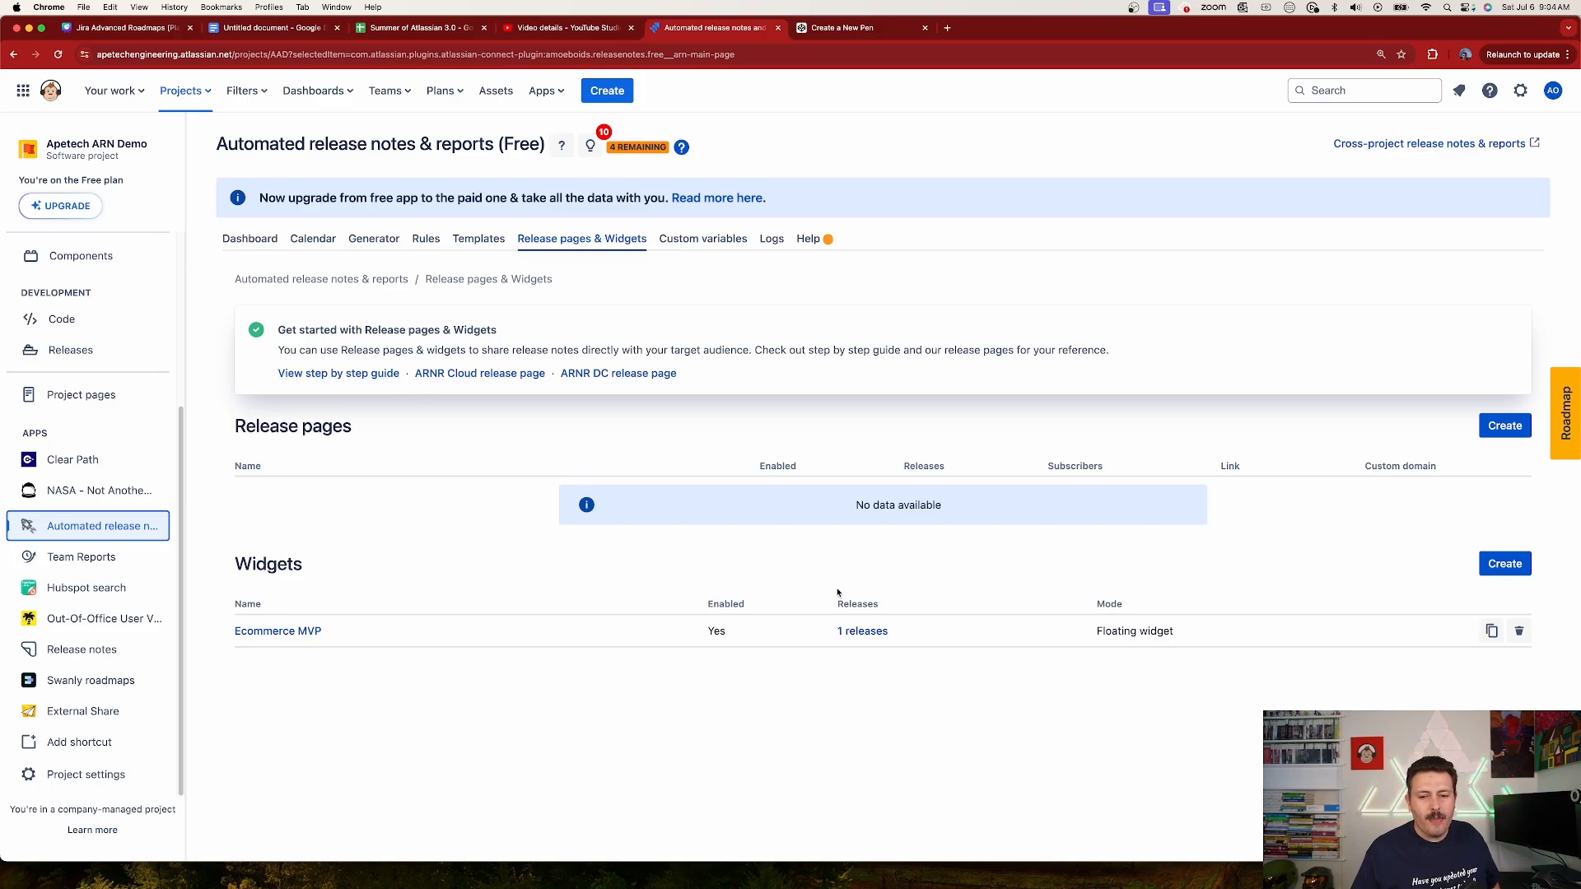
left_click(1505, 565)
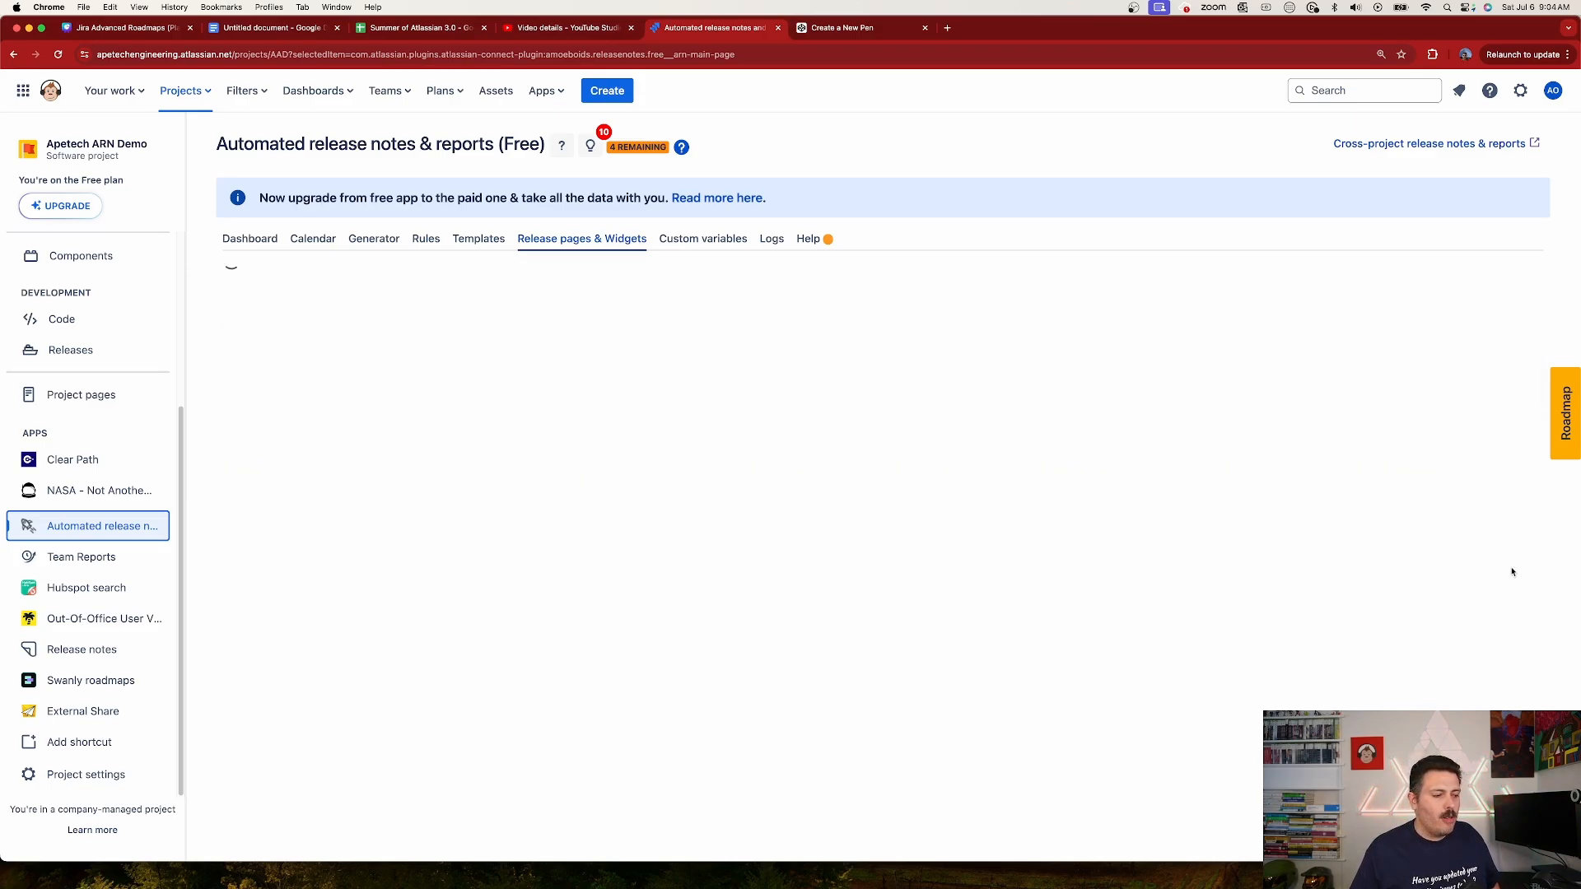
Step: Name the widget "Ecommerce MVP" and enter the description "First release of the app"
scroll(790, 544, "down", 2)
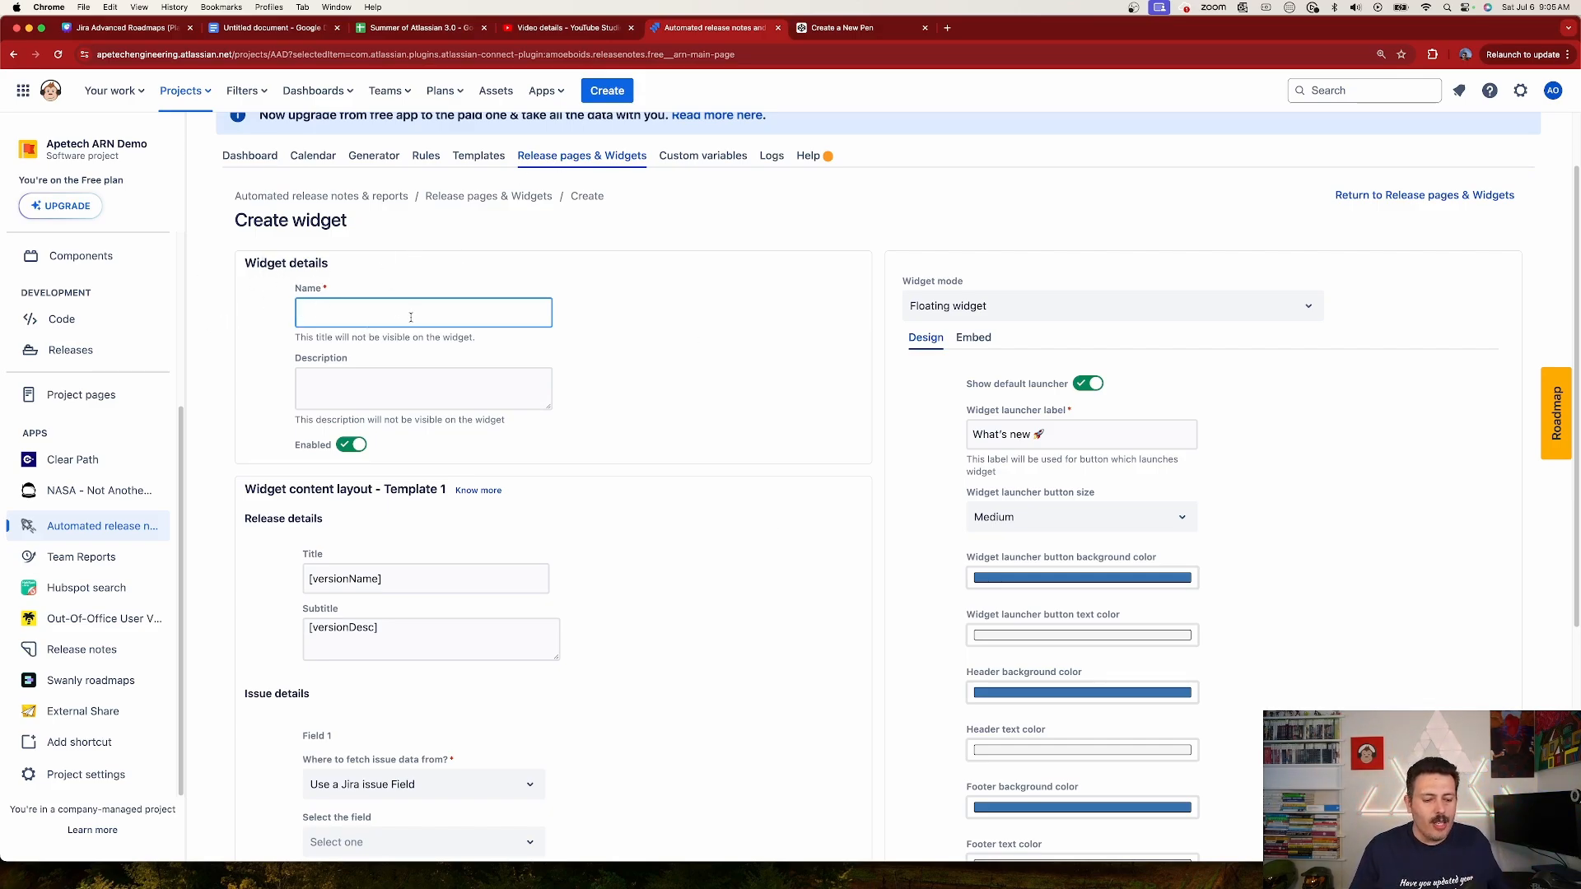
type("E")
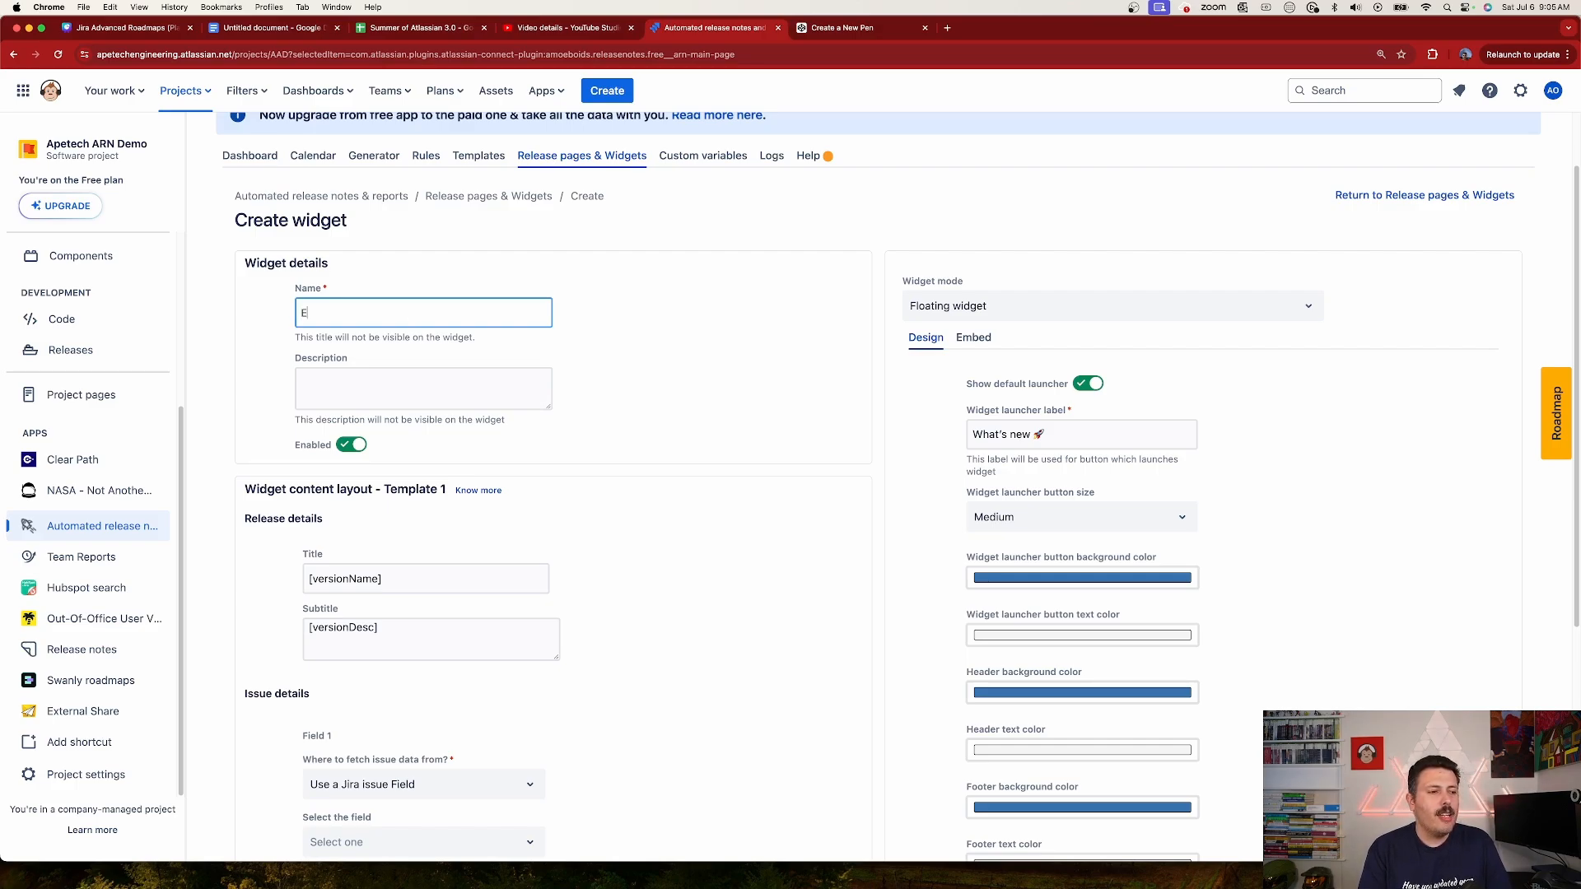
type("commerce MVP")
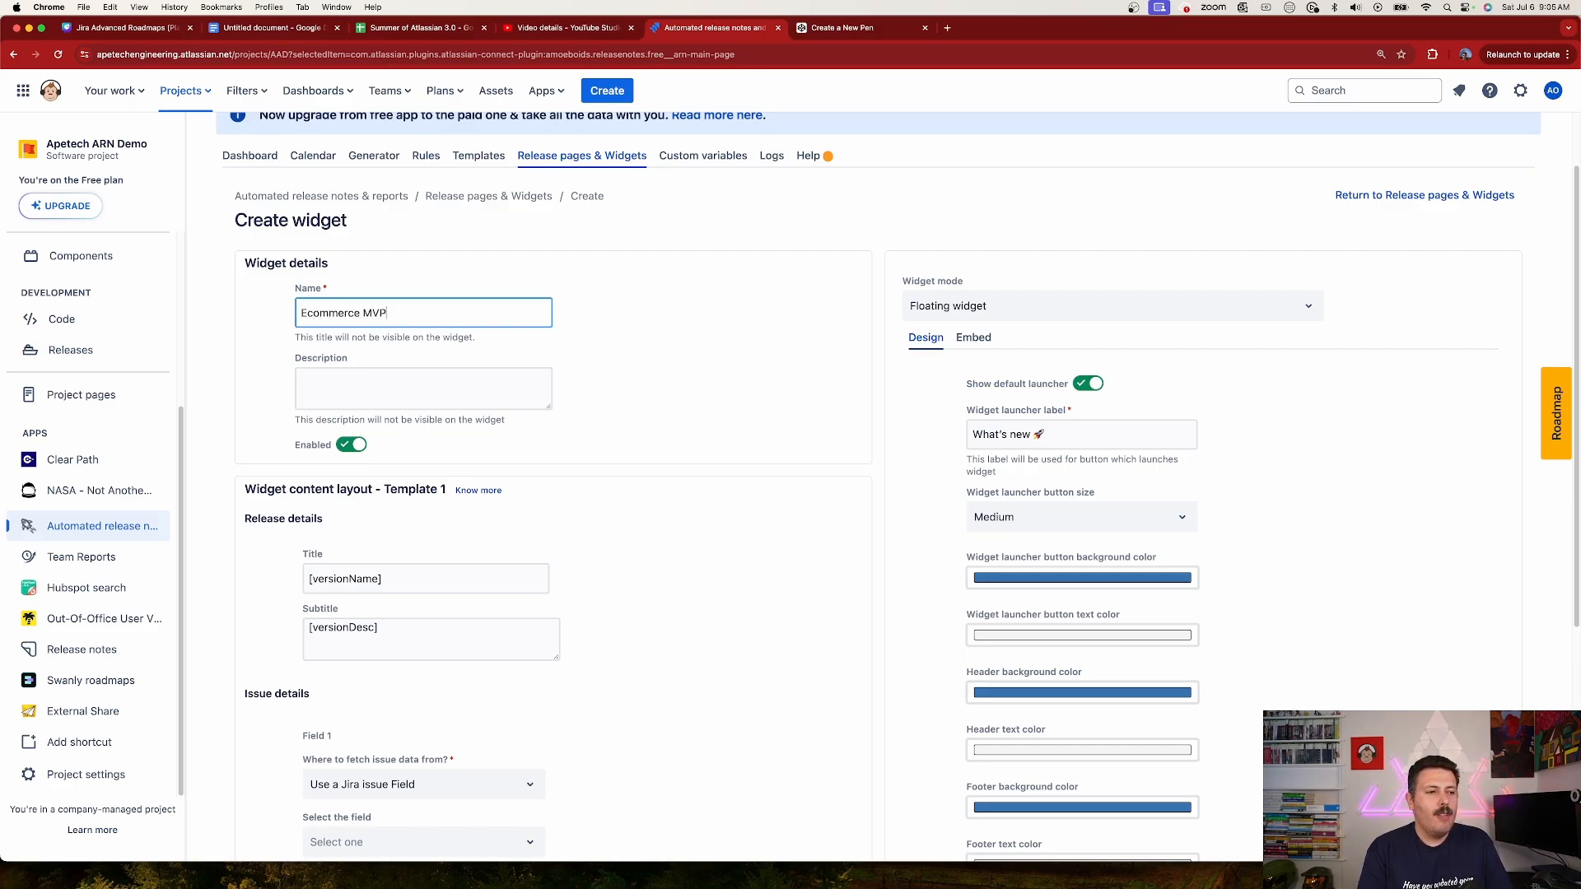
left_click(385, 387)
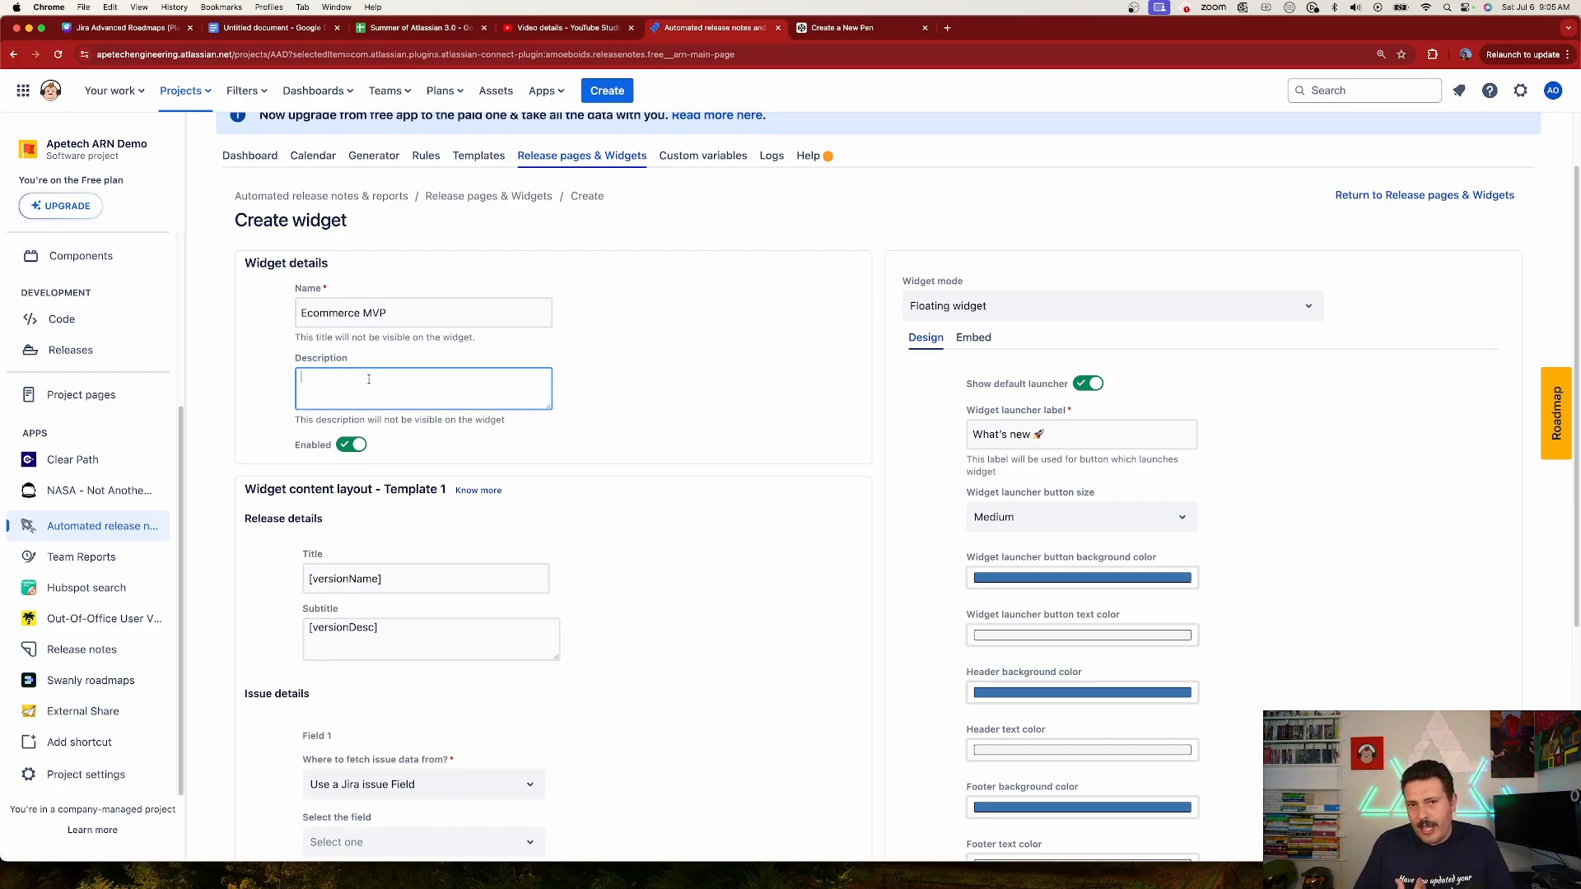
type("First f")
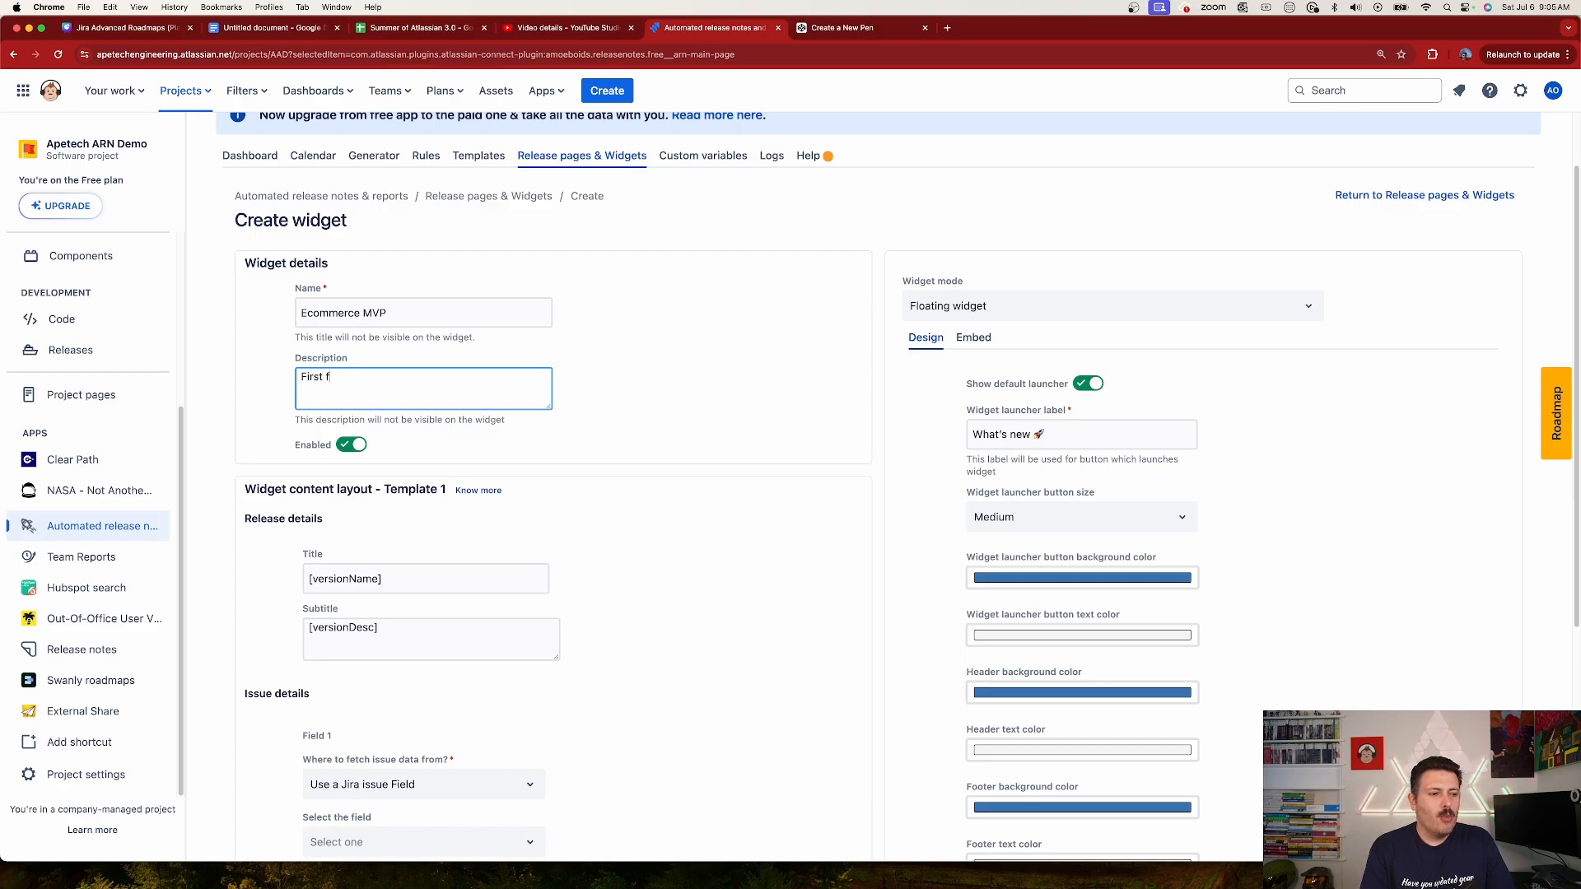
key("BackSpace")
type("release of th")
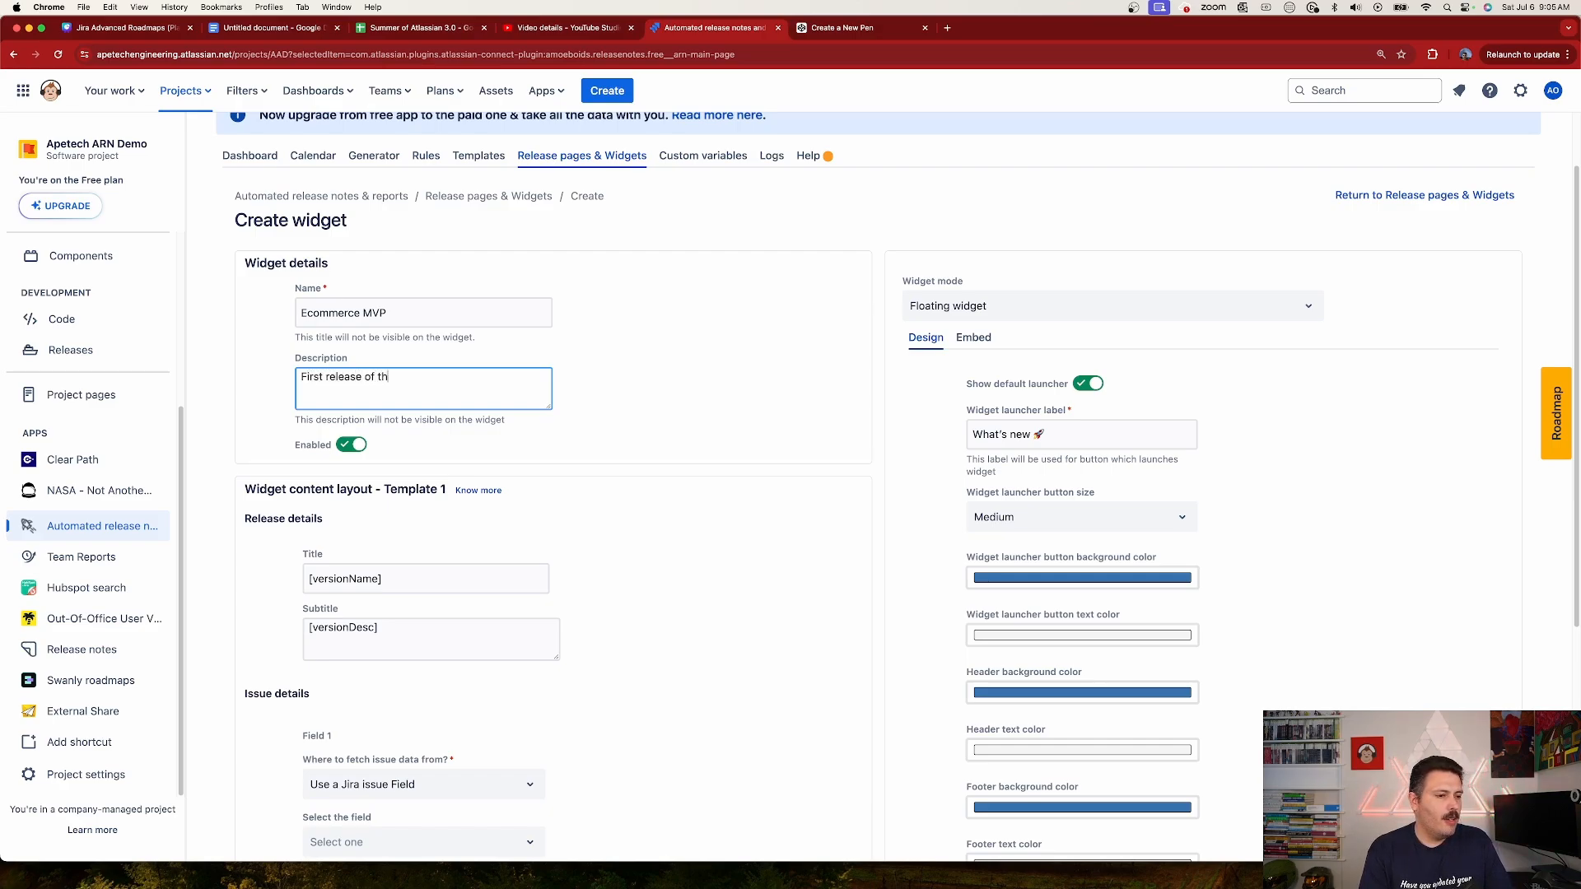
type("e app")
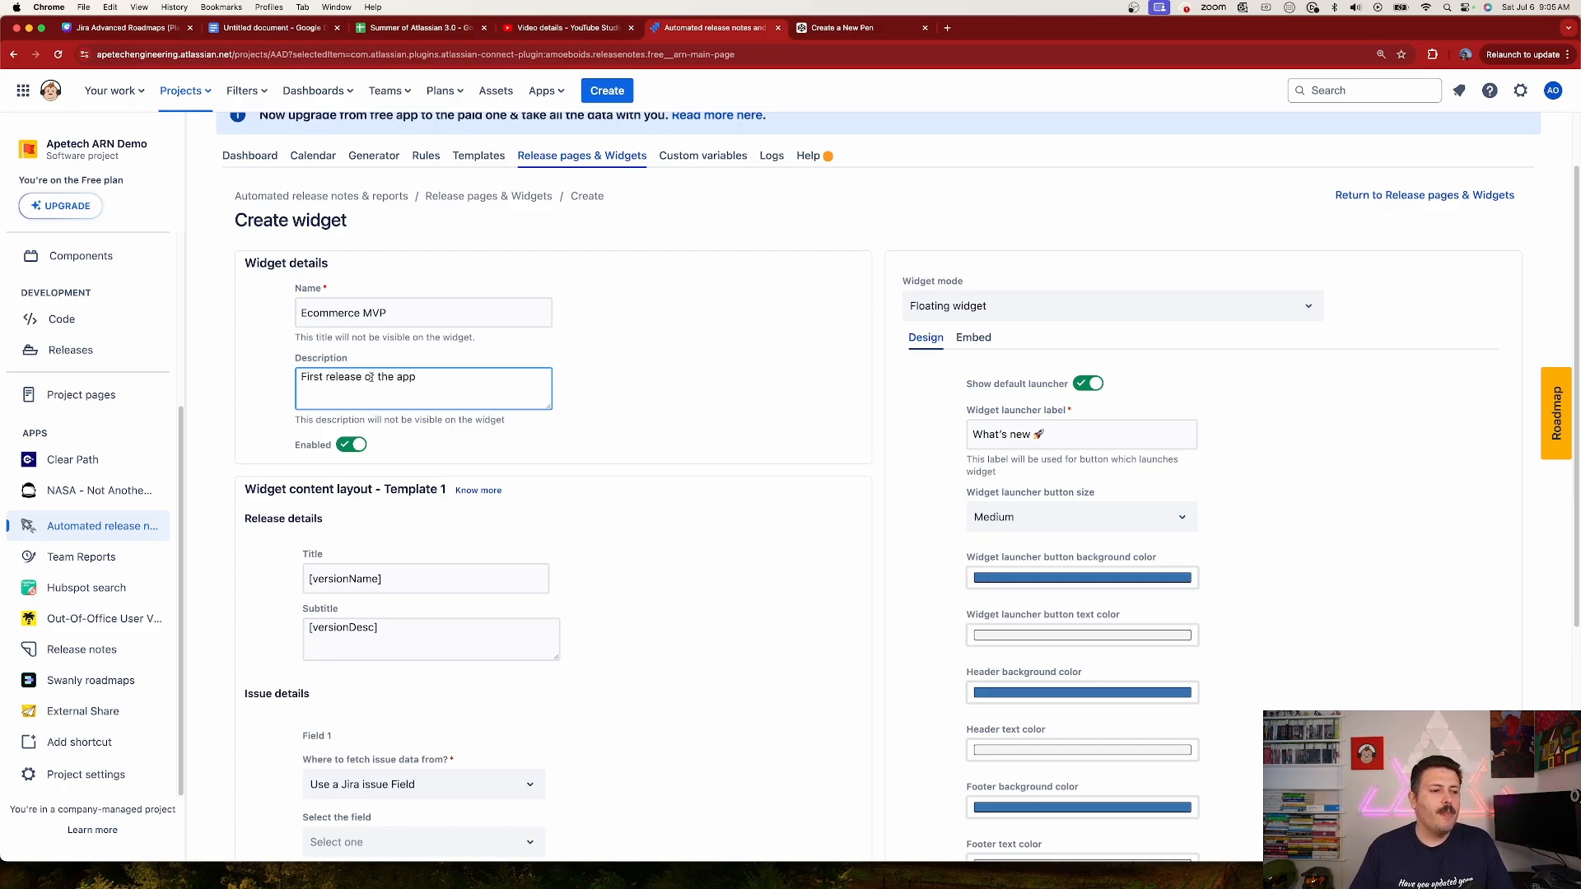
Step: Set Field 1 of the widget's issue details to the Jira field Status Category
scroll(370, 376, "down", 5)
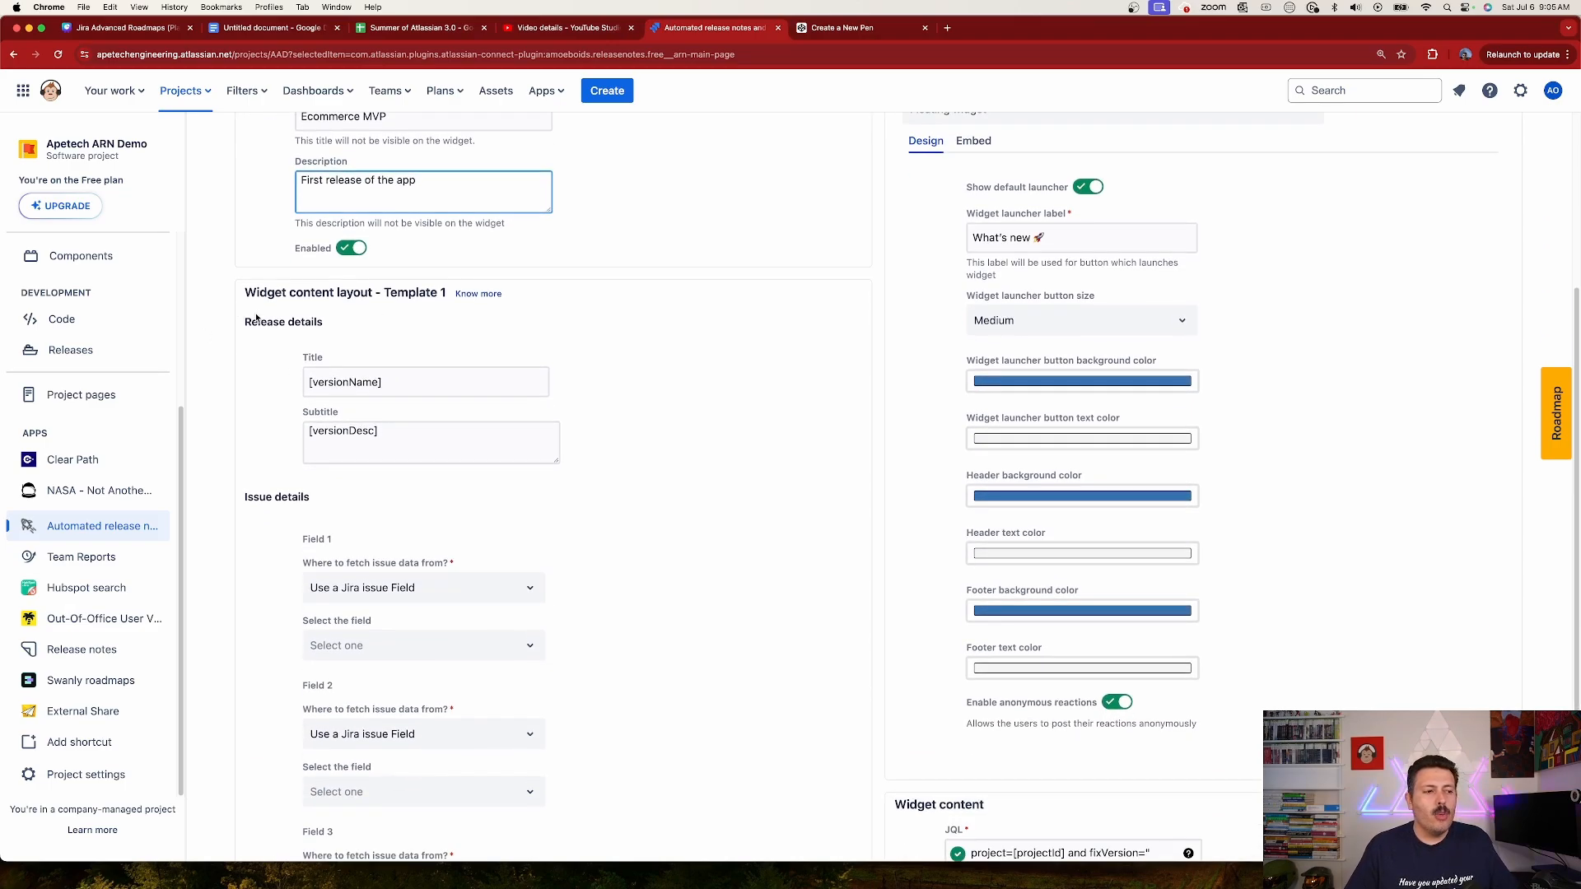
scroll(405, 344, "down", 1)
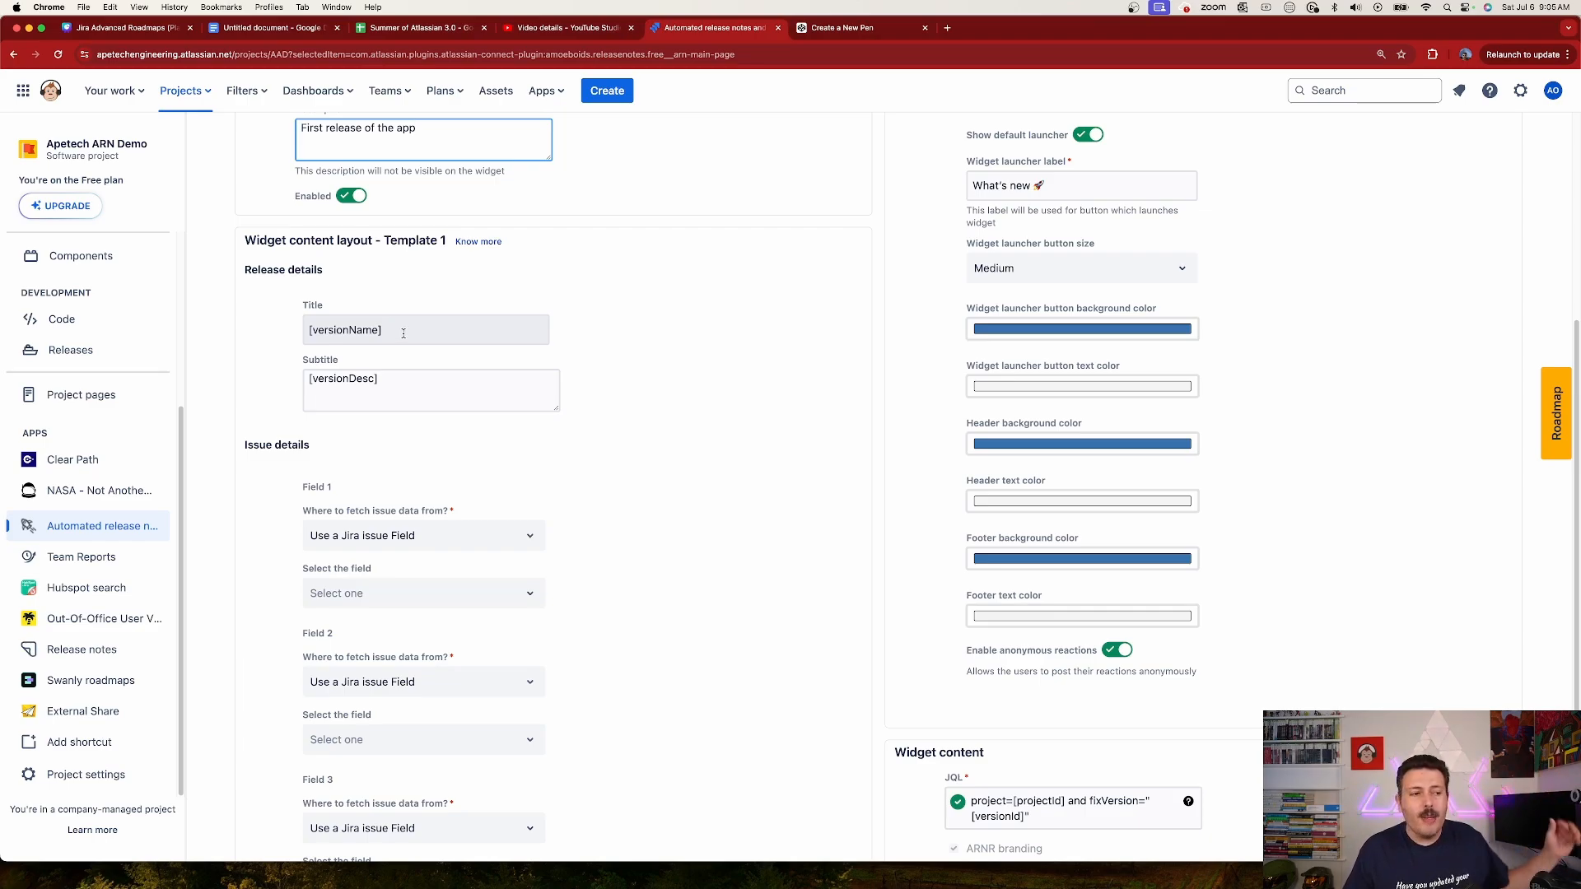
scroll(403, 342, "down", 5)
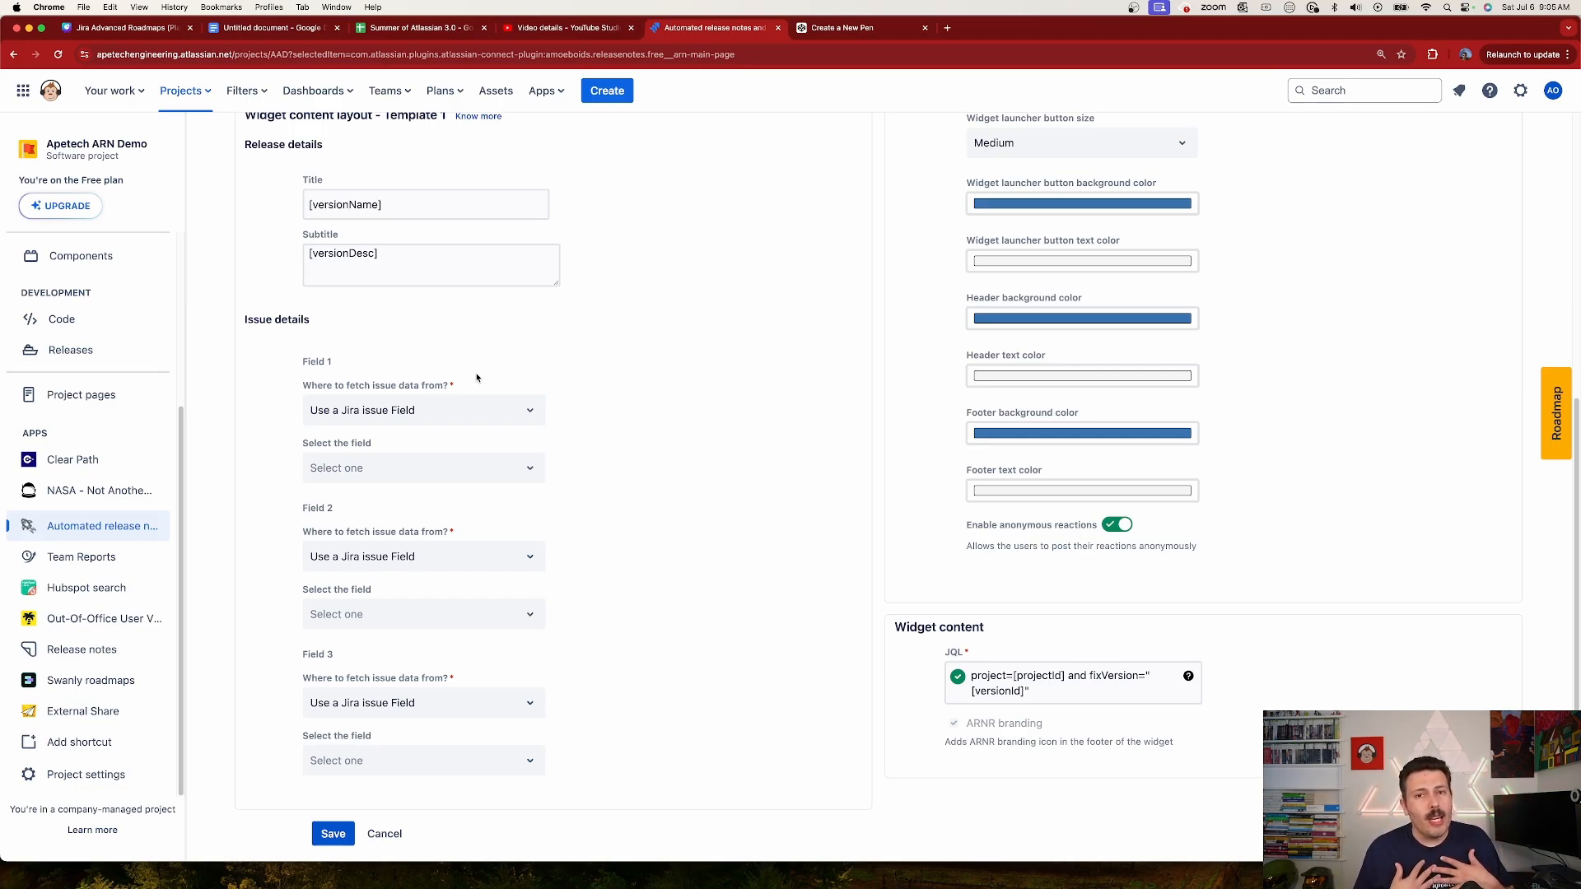
left_click(399, 467)
type("statu")
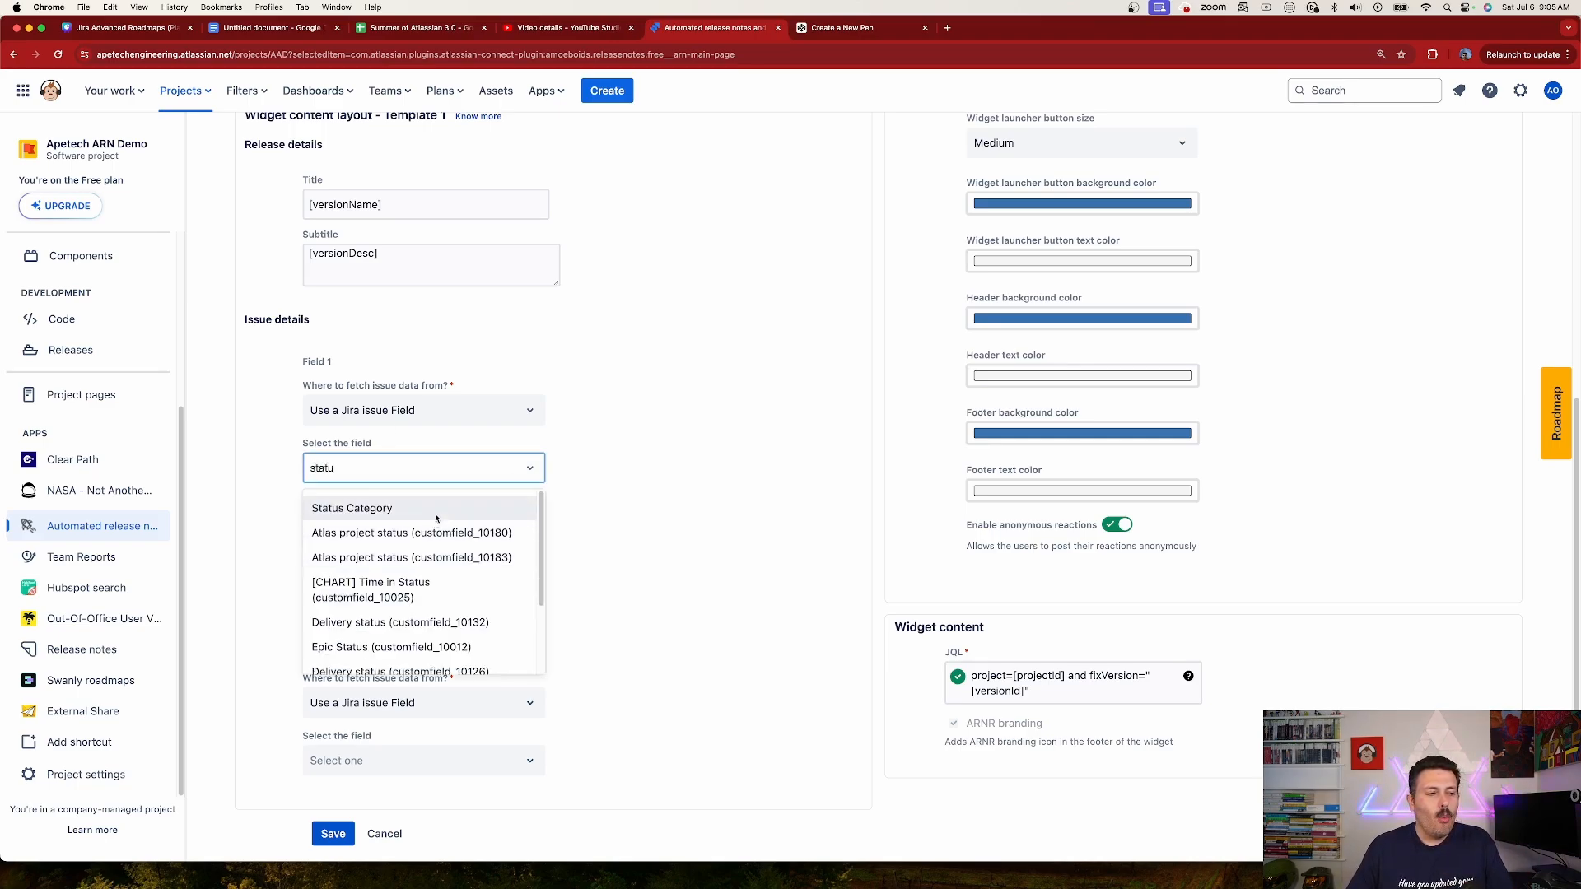
left_click(437, 510)
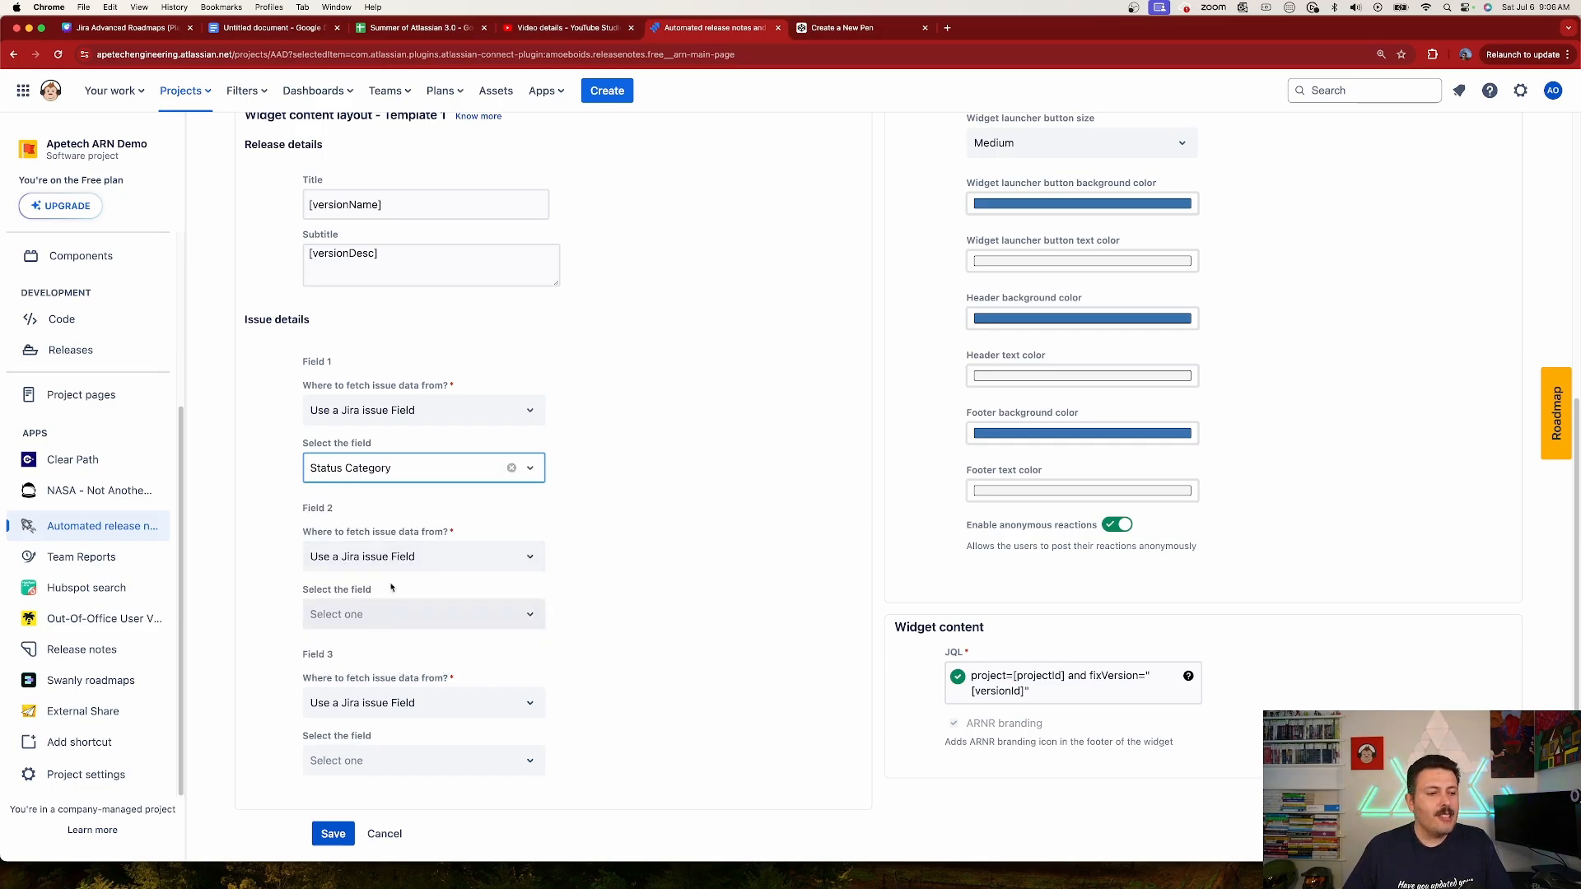
Step: Set Field 2 of the issue details to Summary and Field 3 to Issue Type
left_click(368, 614)
type("summ")
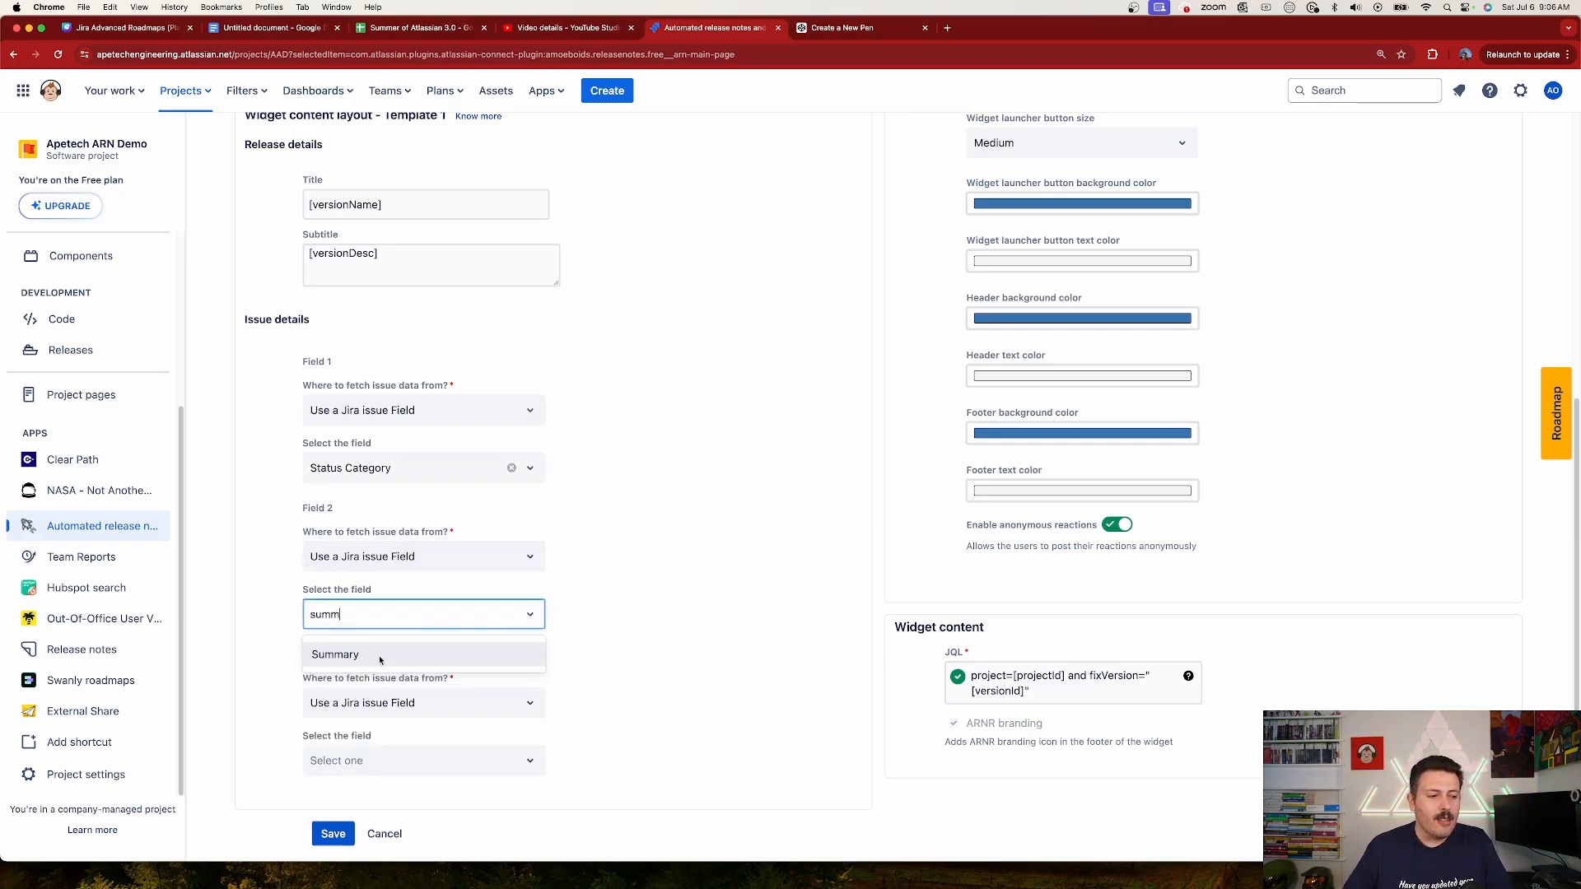
left_click(379, 656)
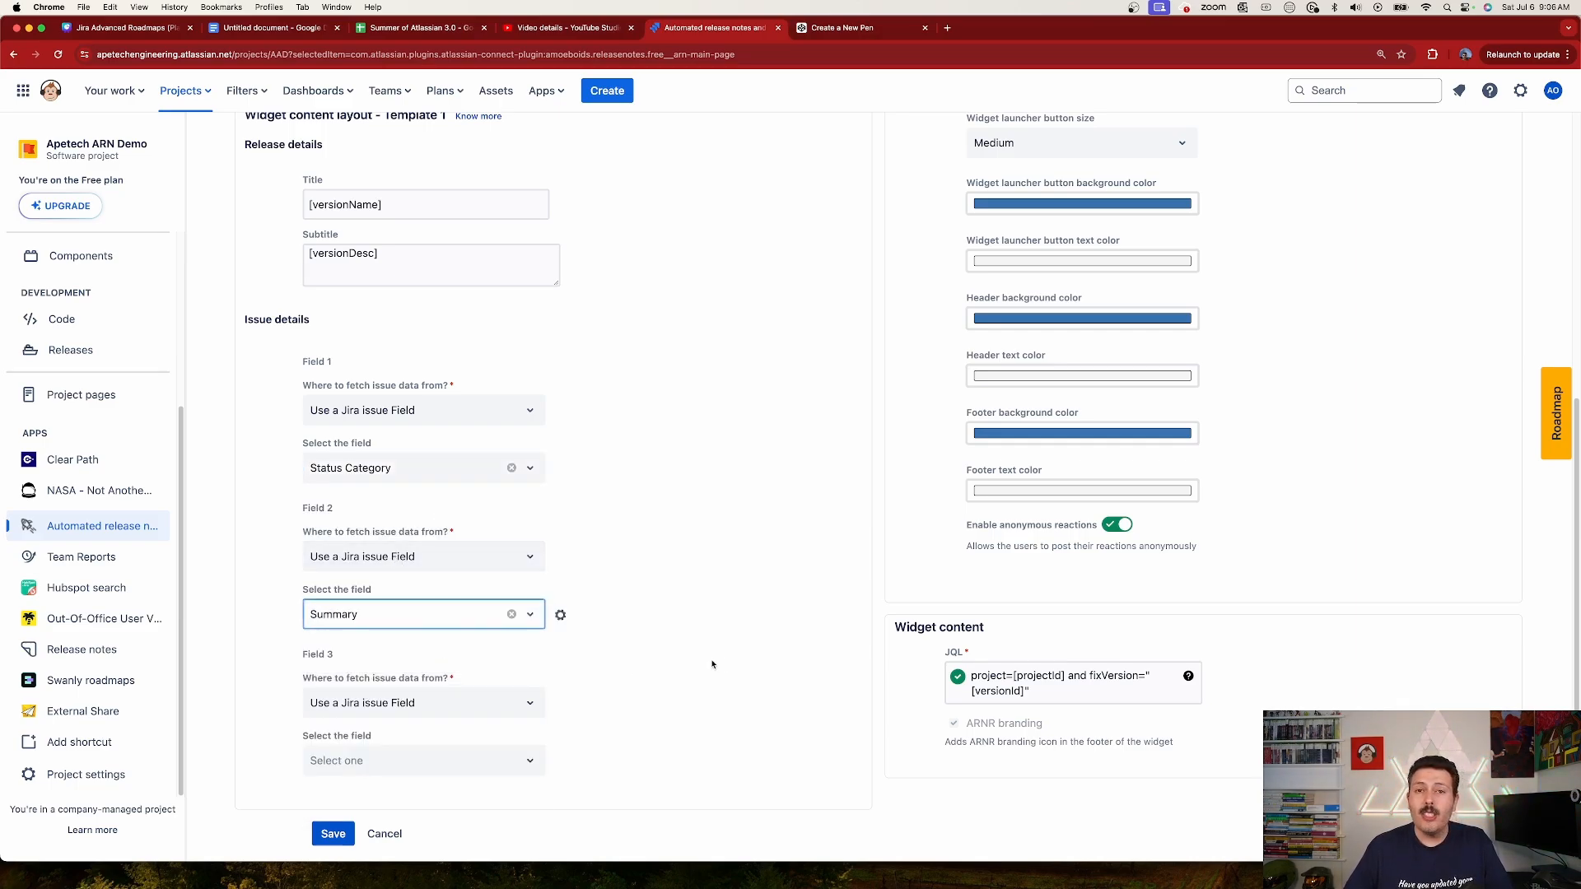
left_click(424, 760)
type("issue")
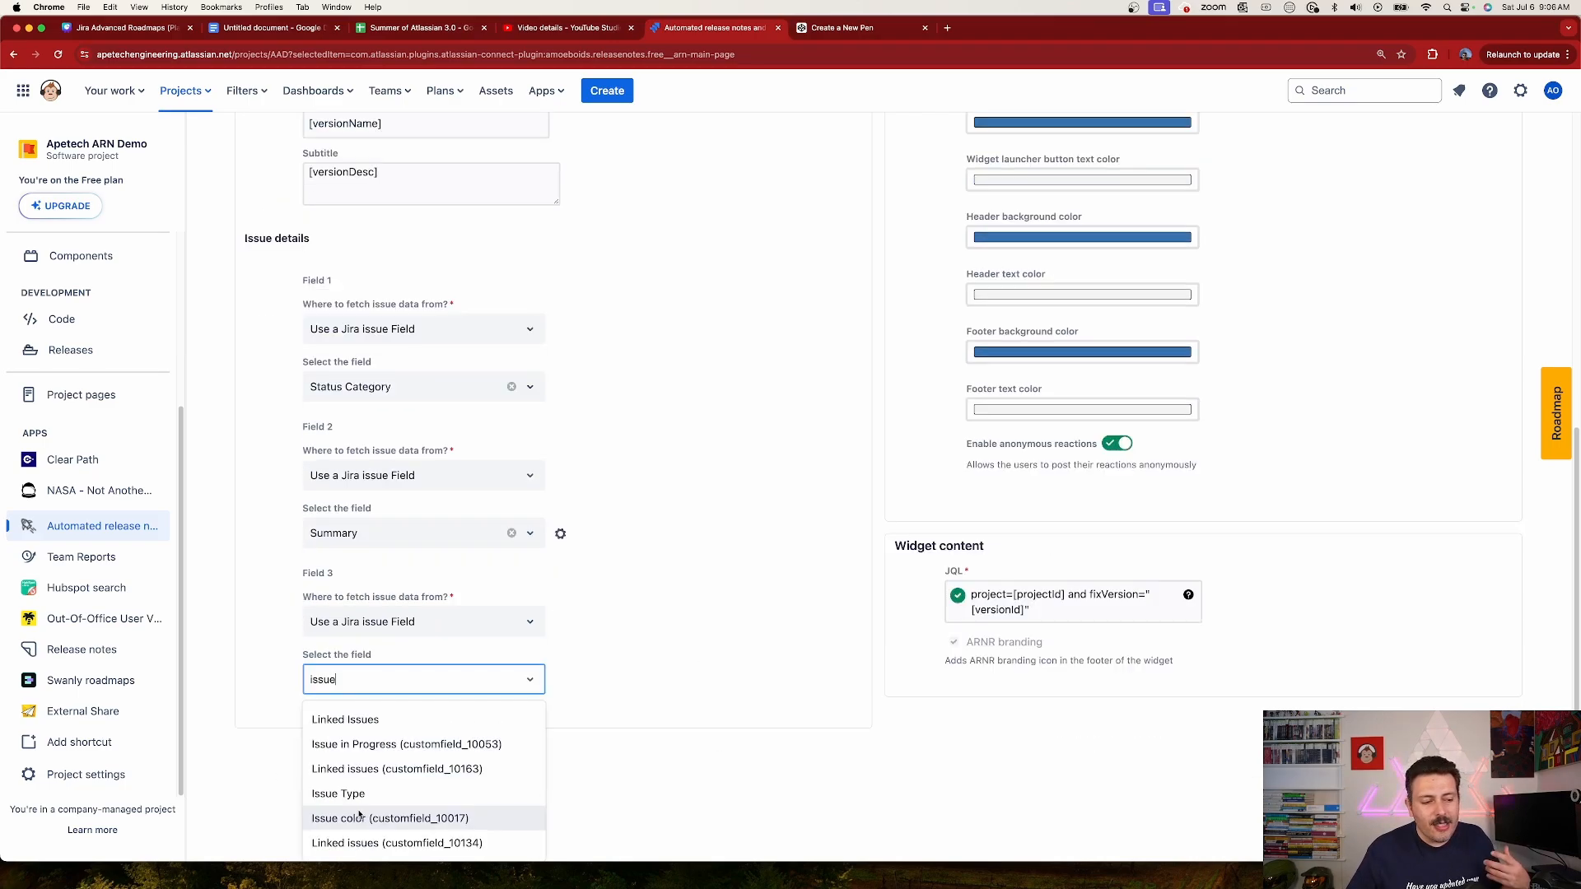
left_click(401, 797)
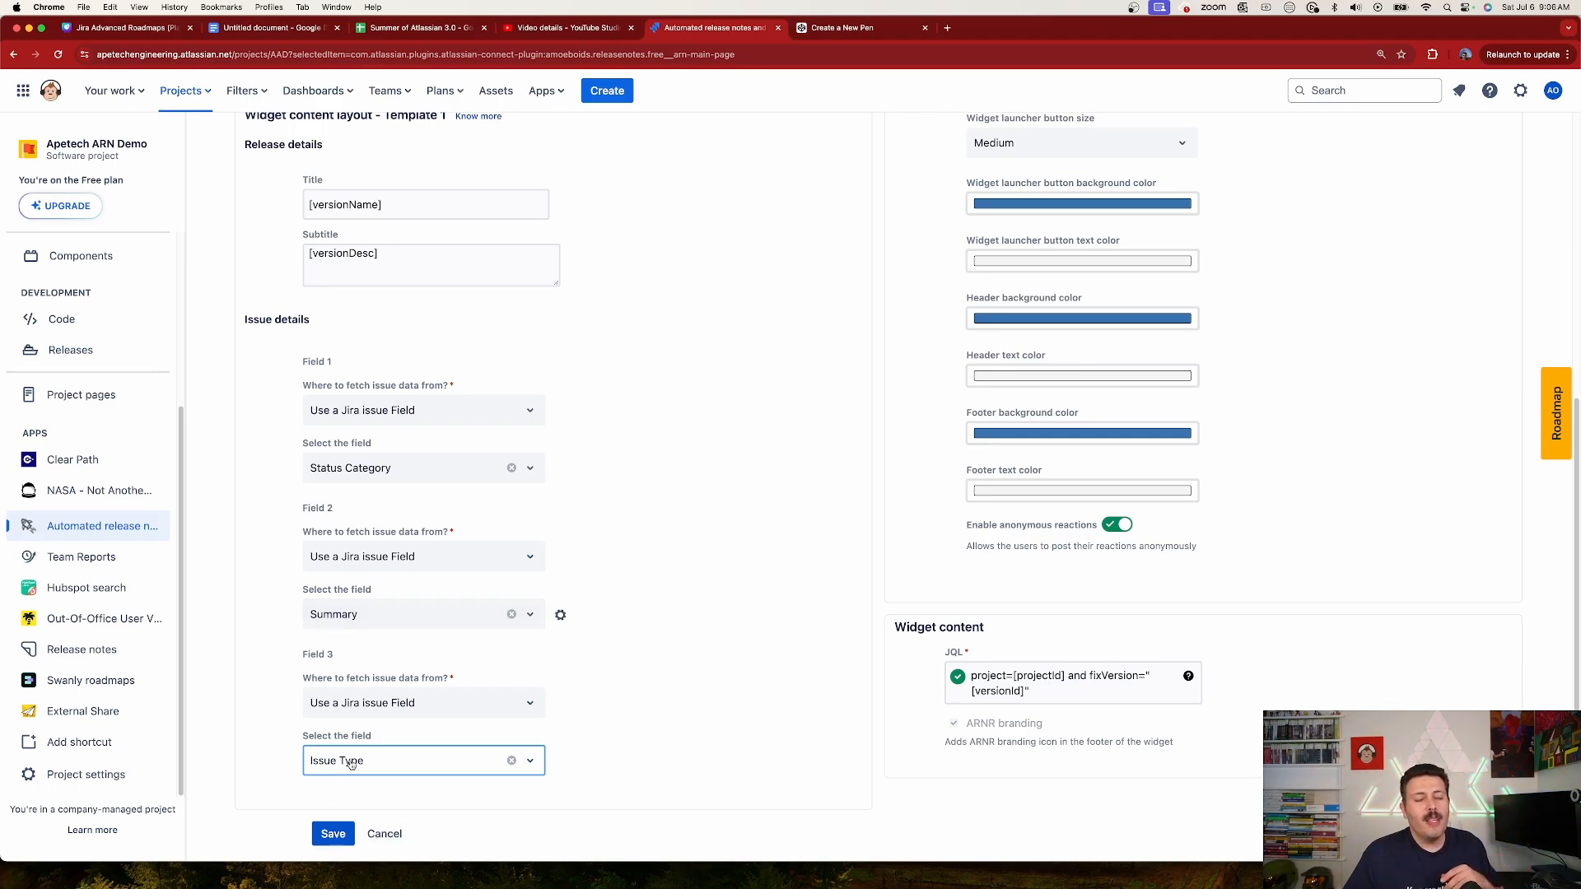
left_click(410, 468)
type("d")
key("BackSpace")
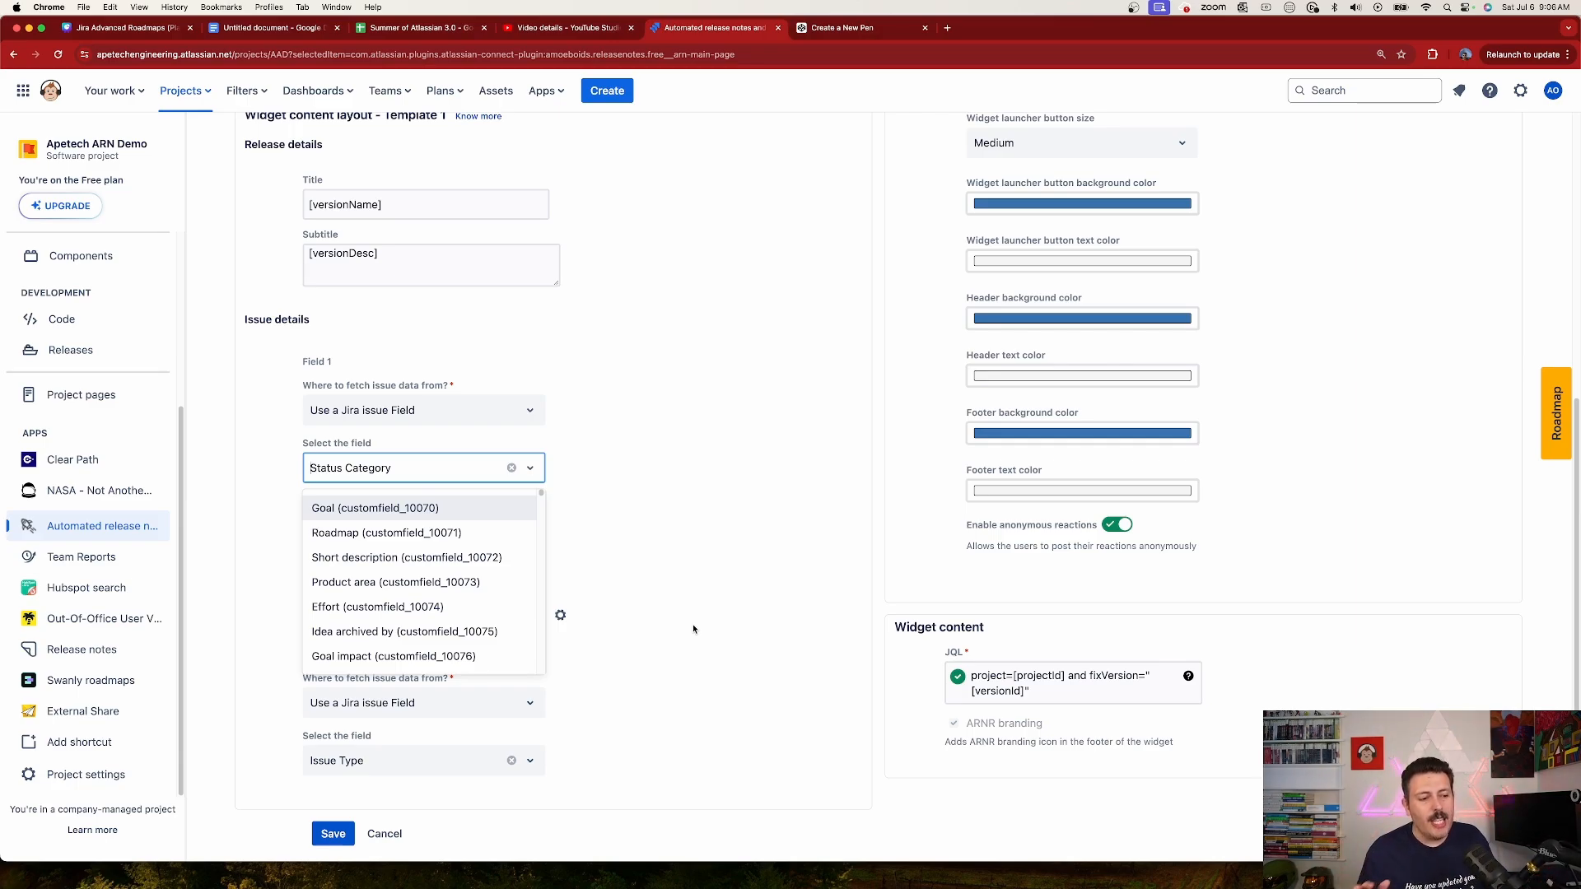
left_click(723, 629)
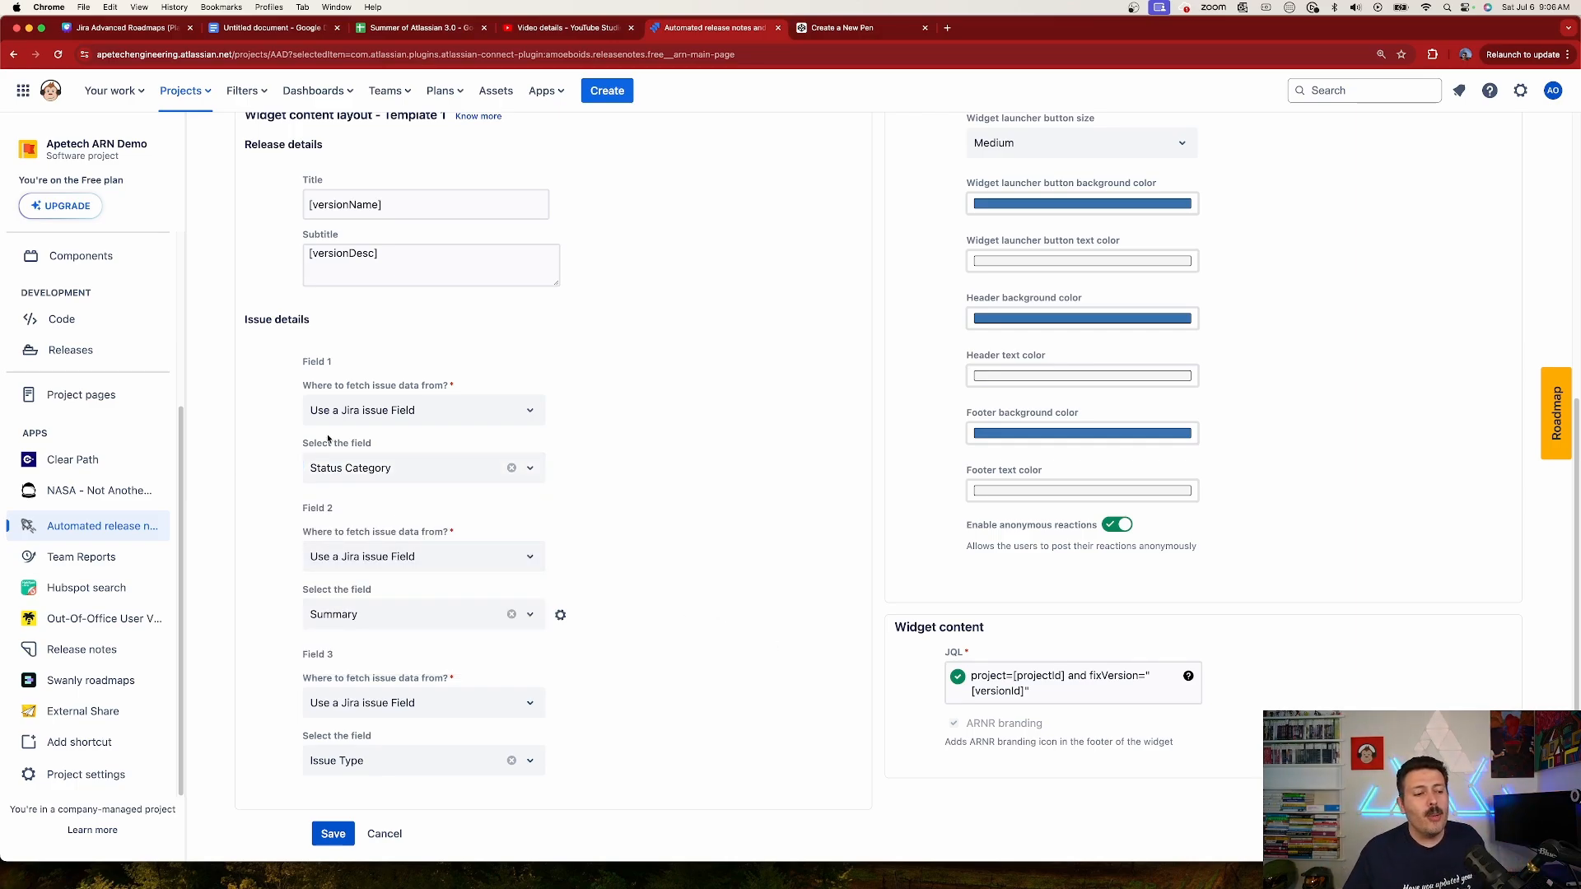
left_click(333, 834)
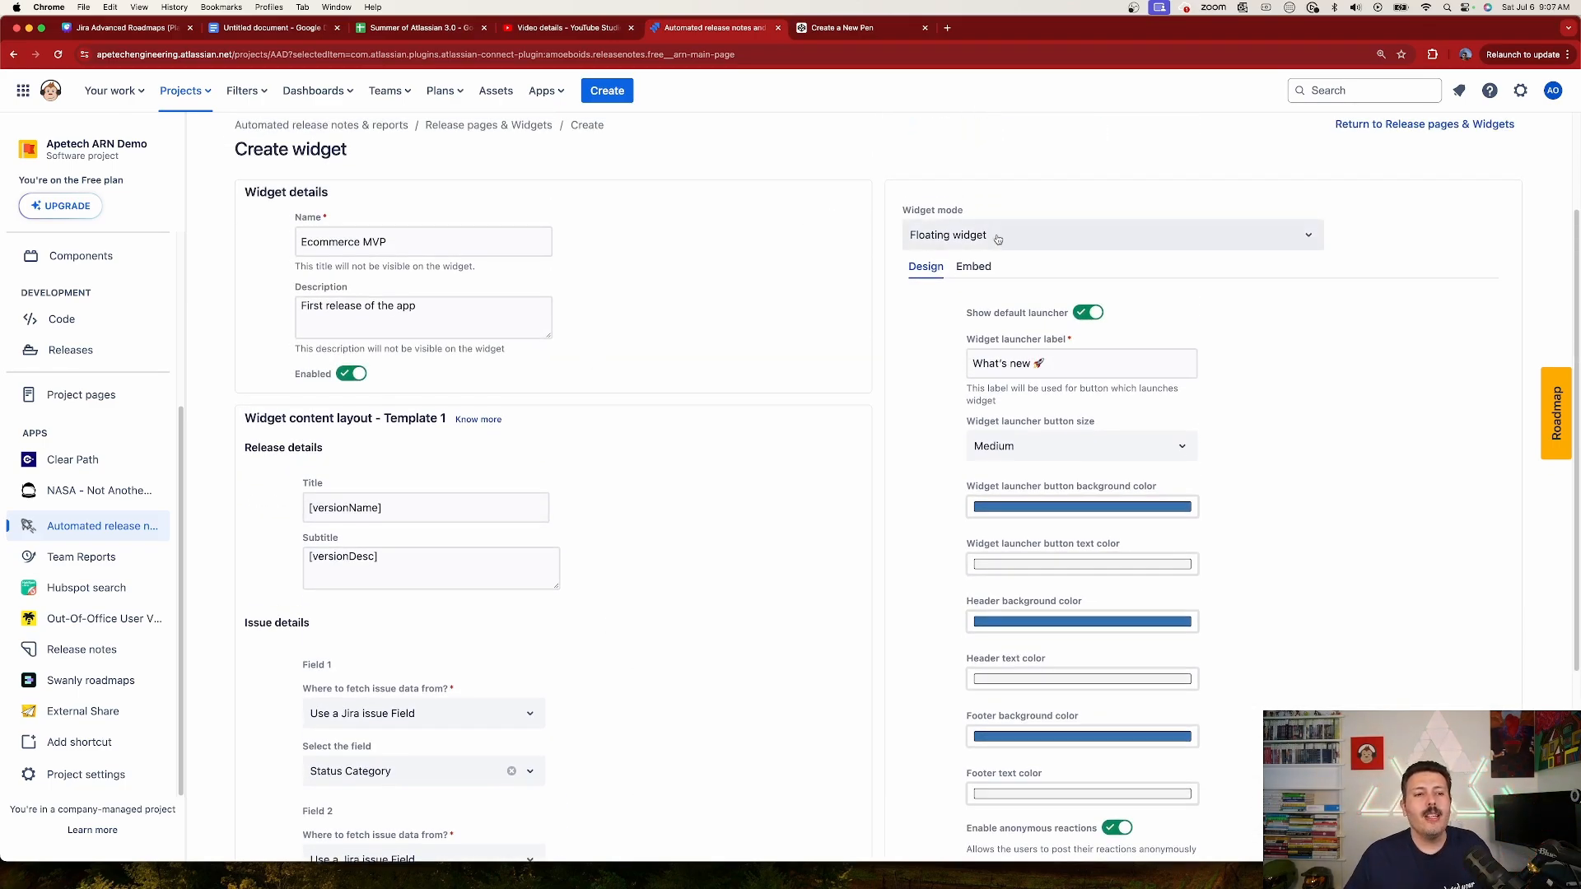
Step: Choose Floating widget as the widget mode and set the widget launcher button size to Large
left_click_drag(914, 211, 969, 211)
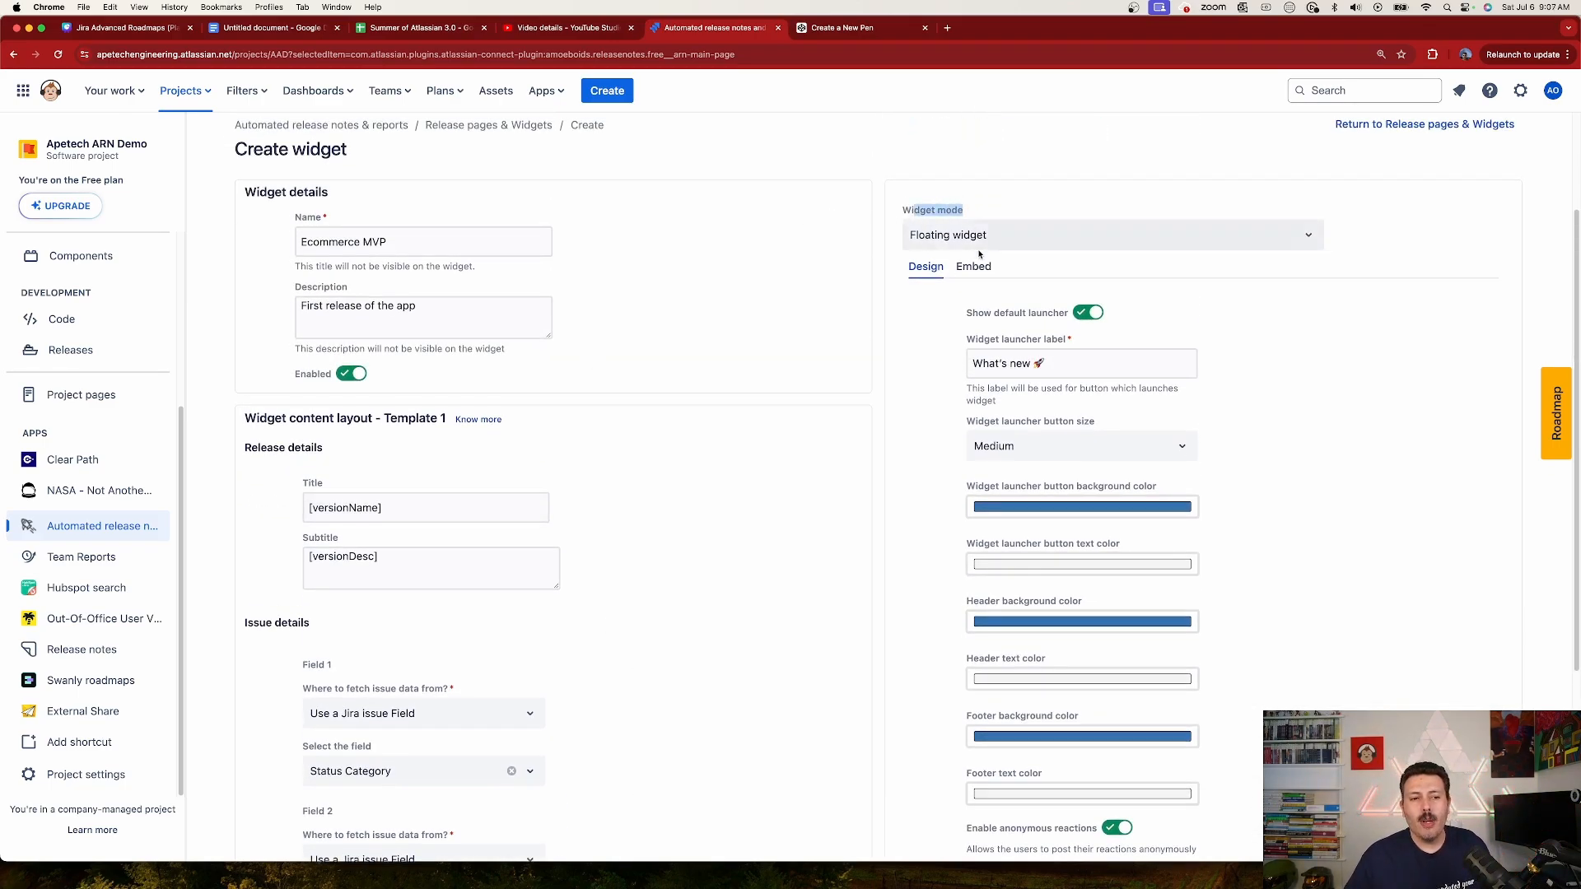
left_click(1034, 238)
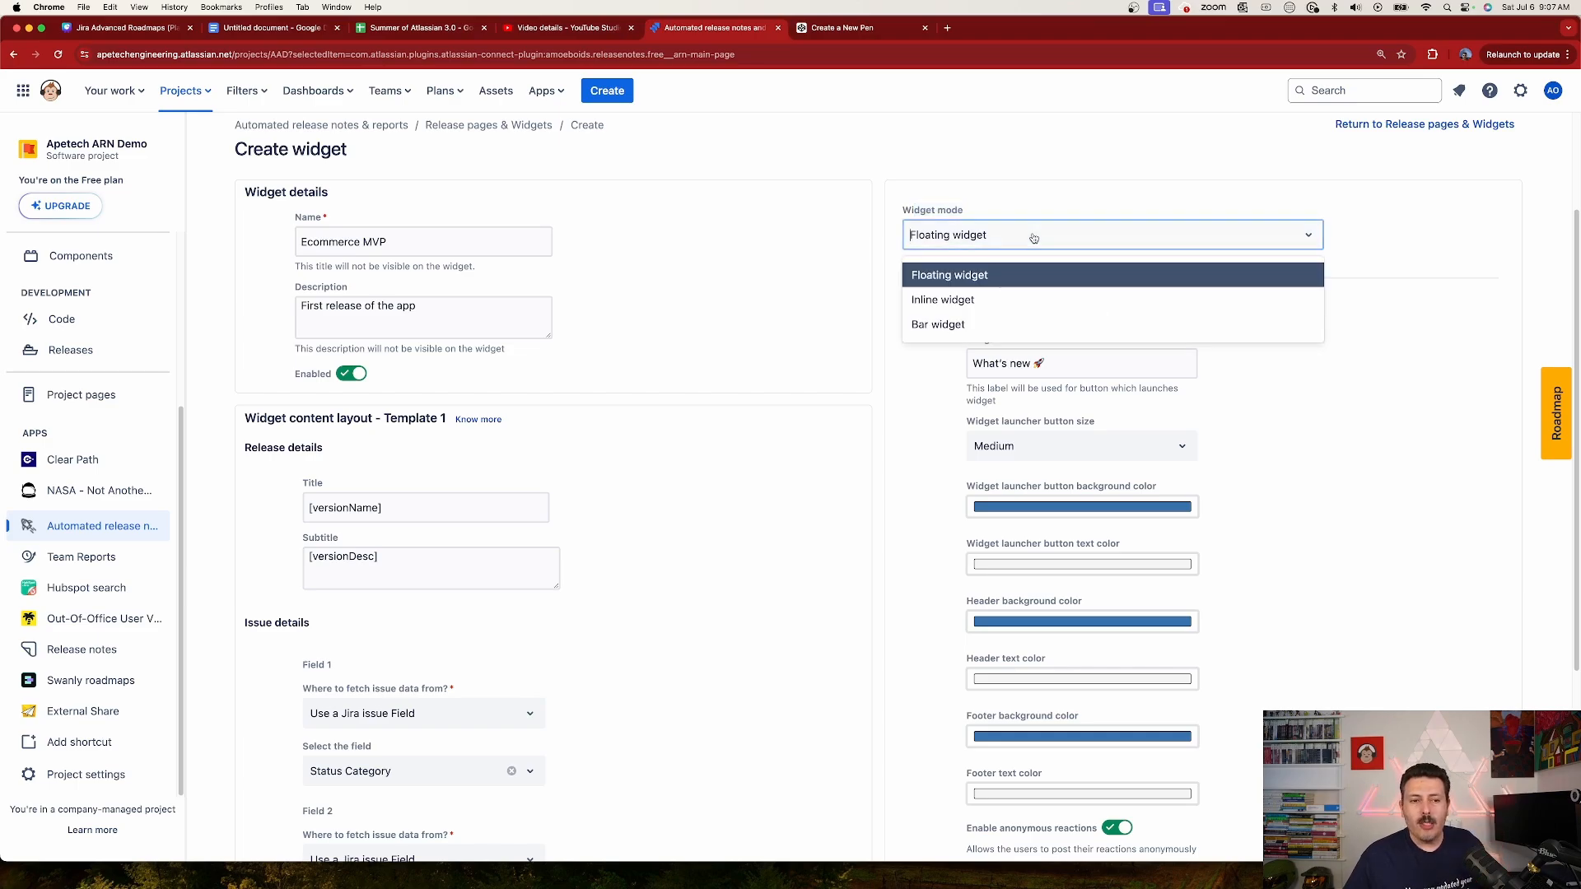
left_click(990, 279)
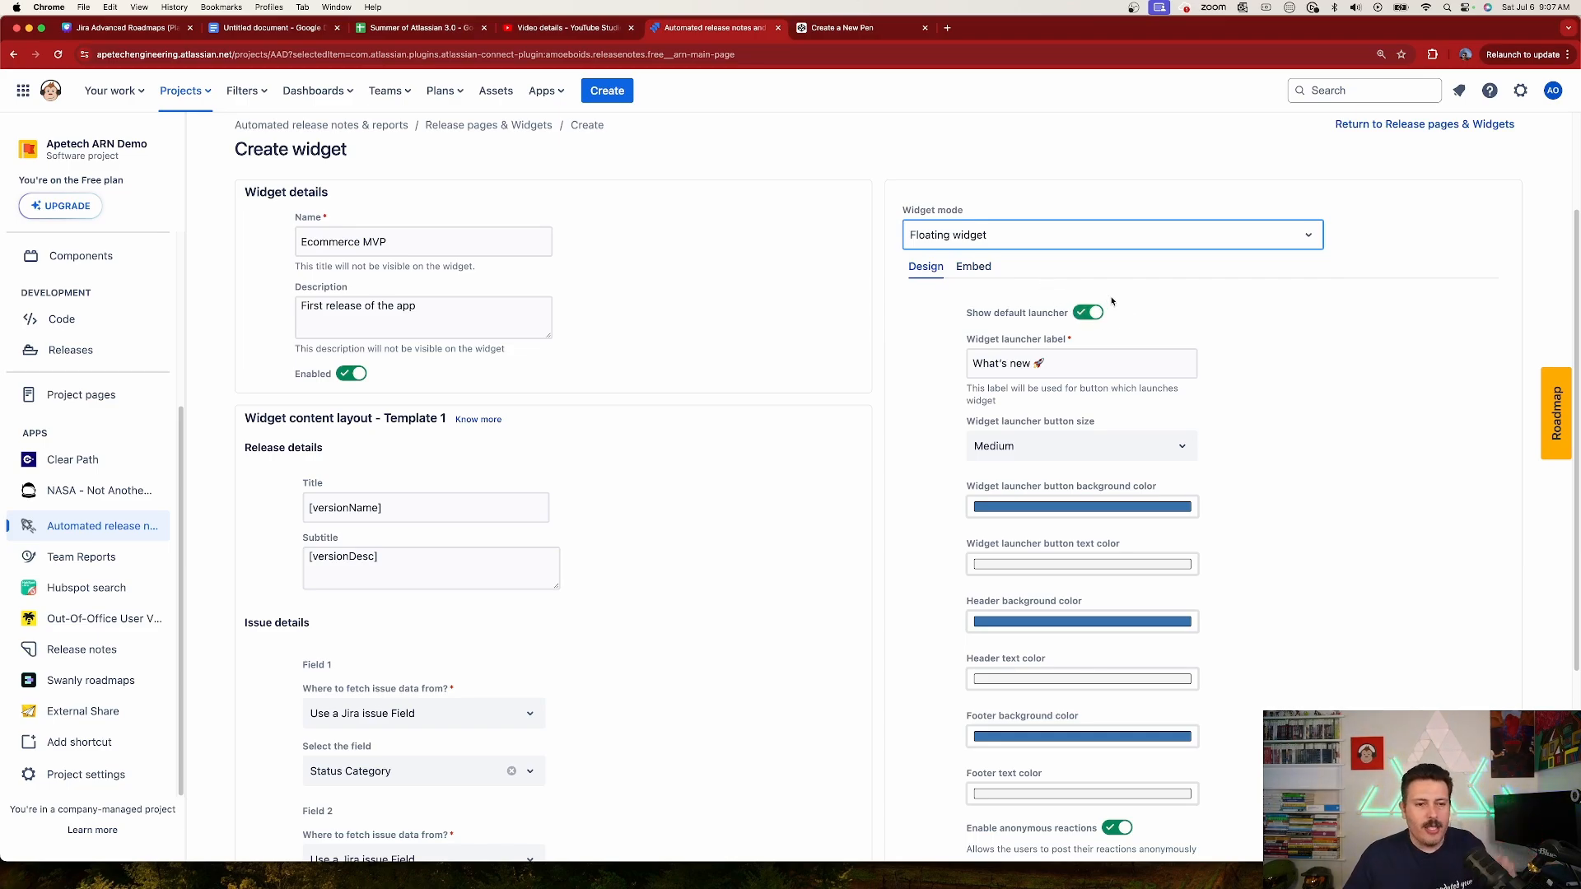
scroll(1011, 295, "down", 2)
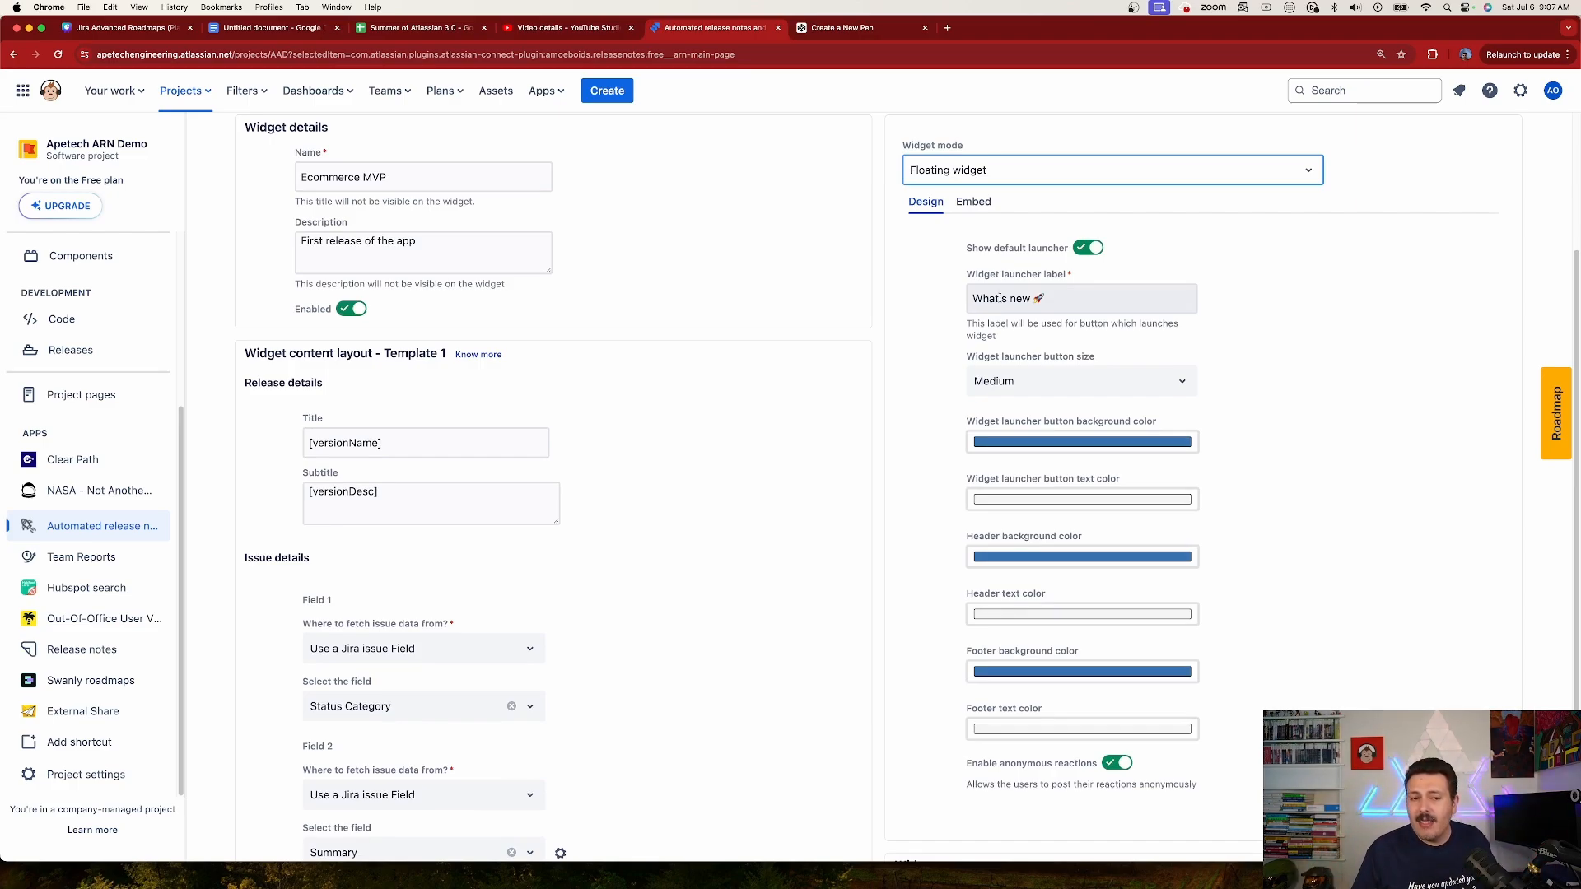
left_click(1034, 391)
left_click(1016, 422)
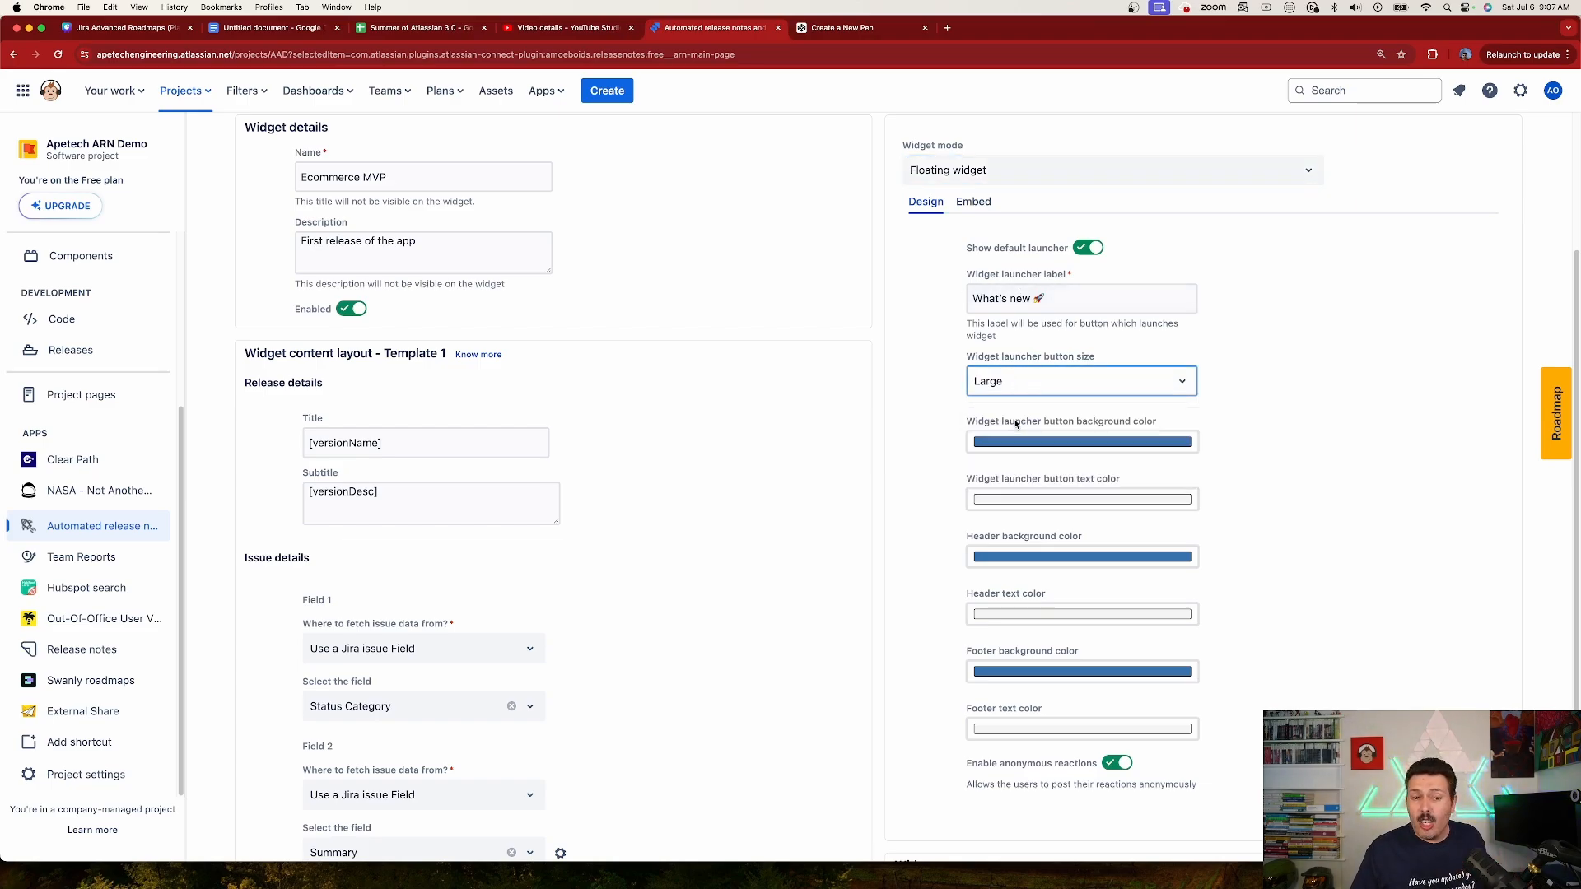
Step: Append an AND operator to the end of the widget content's JQL query
scroll(1219, 354, "down", 3)
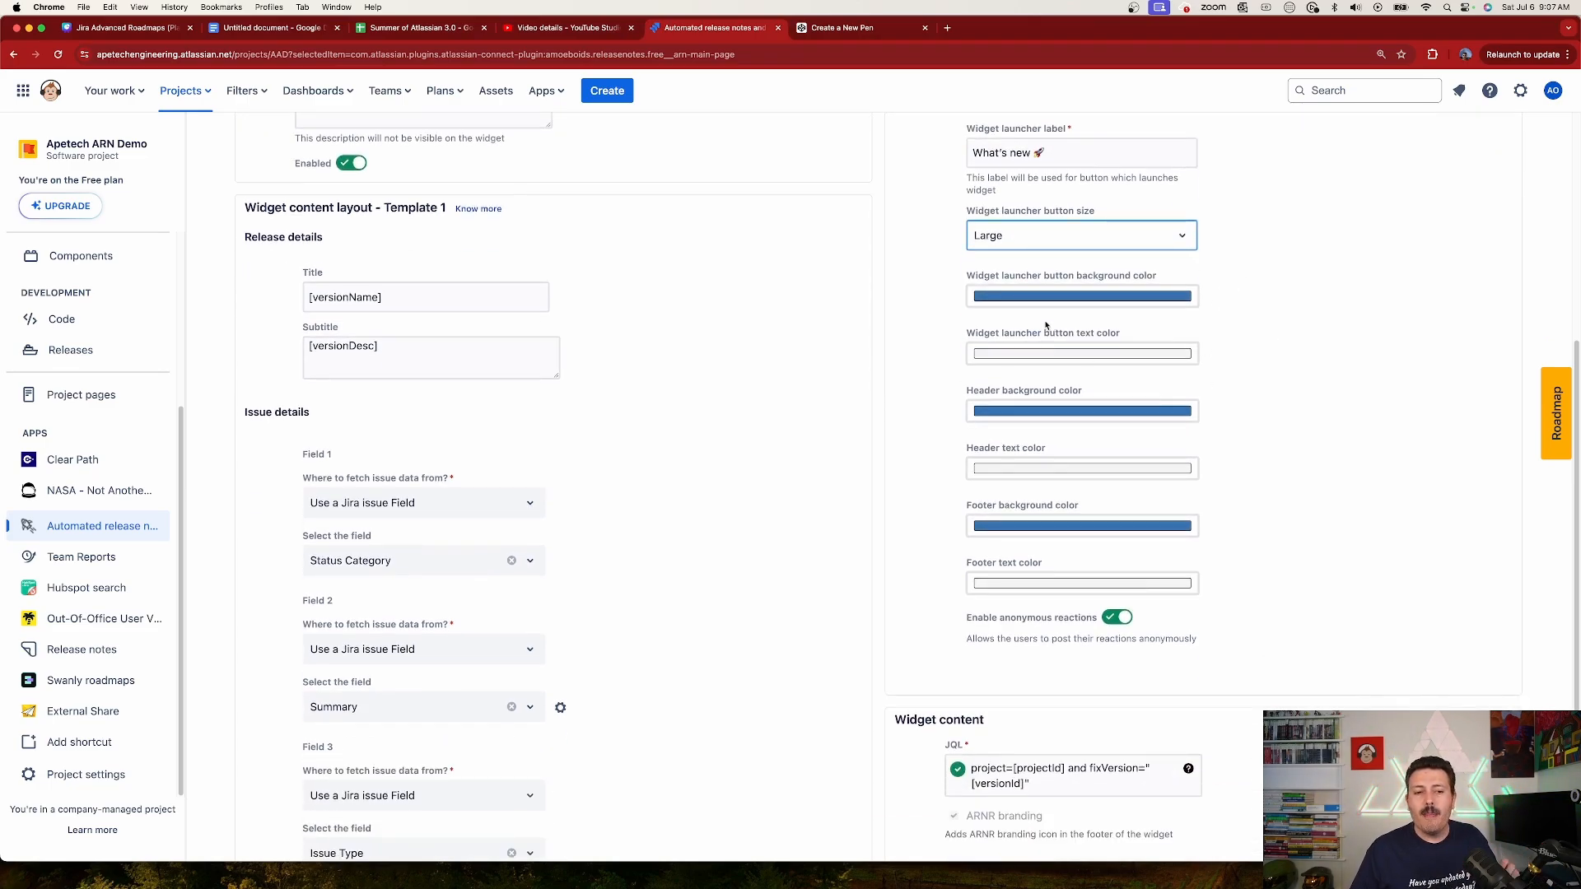
scroll(1130, 520, "down", 2)
scroll(1135, 527, "down", 1)
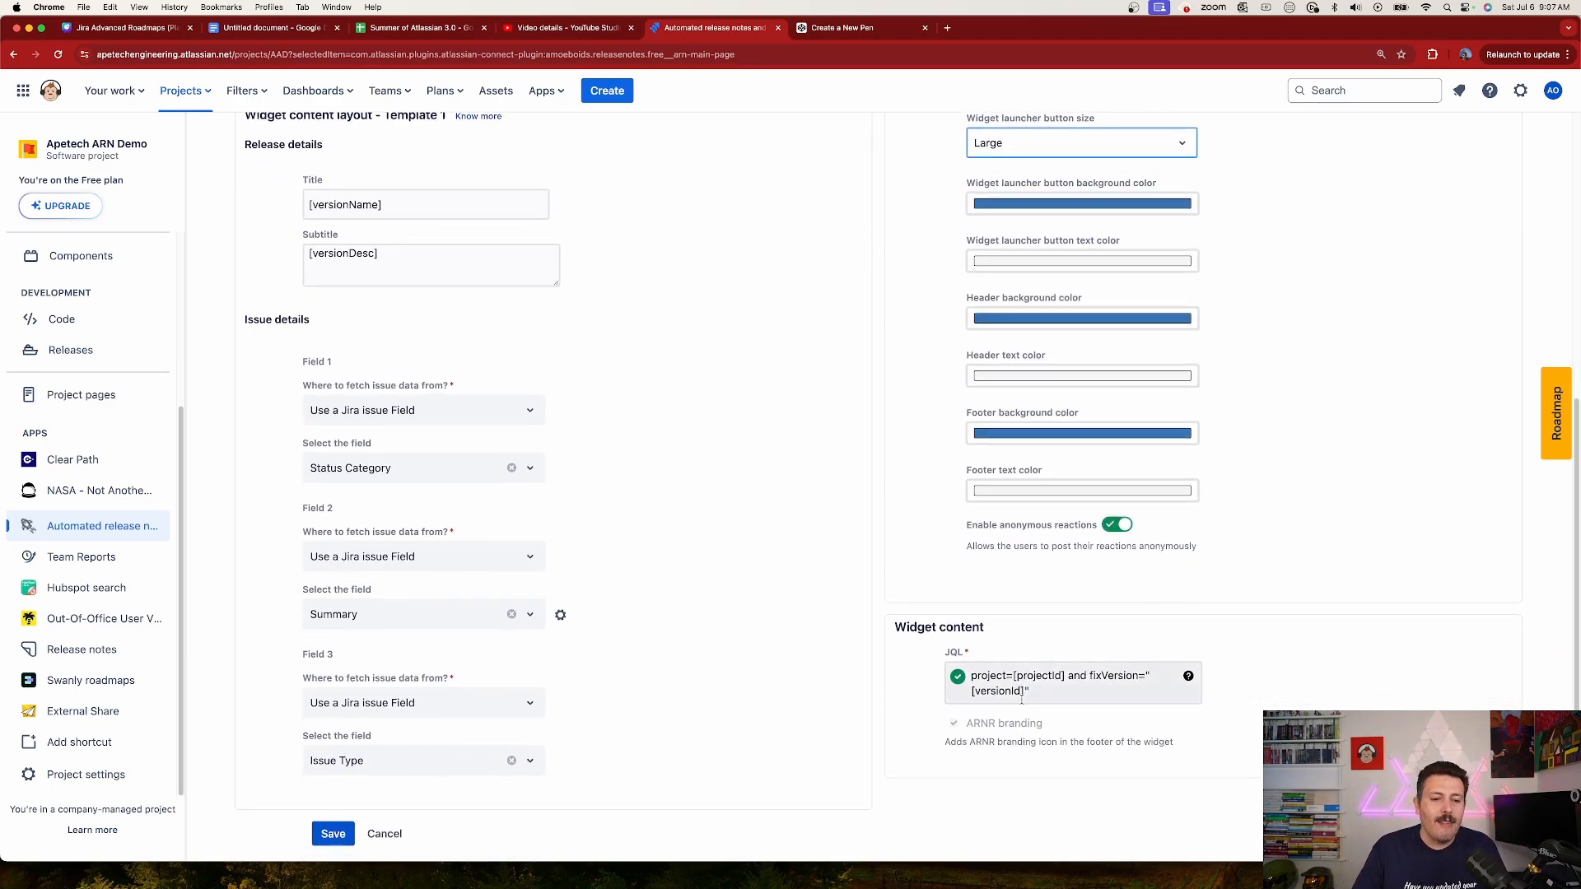
left_click(1078, 696)
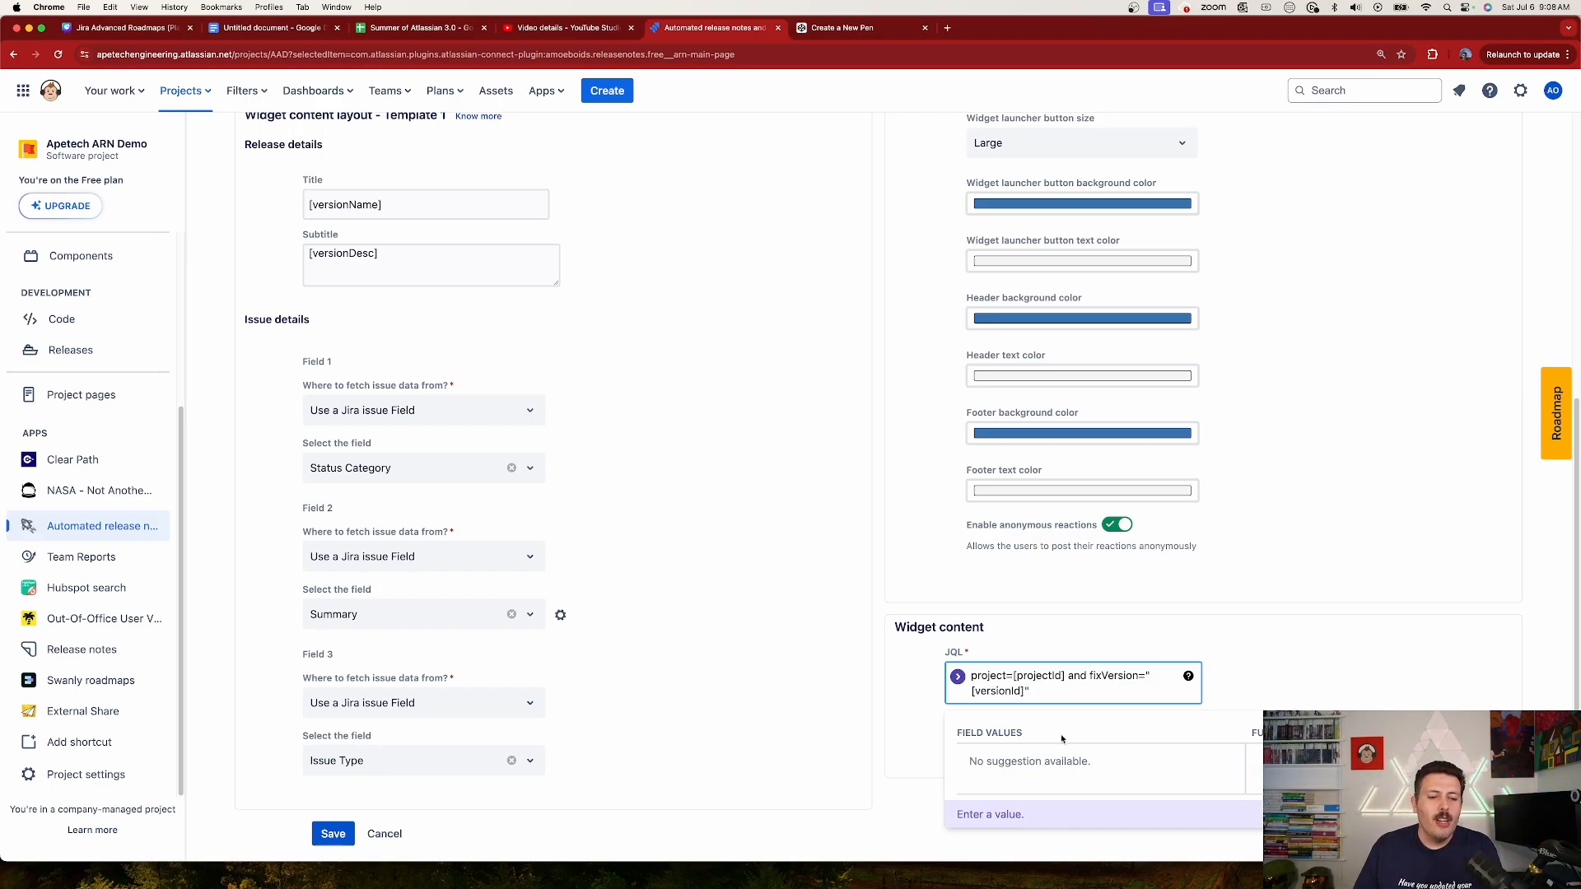
type("and")
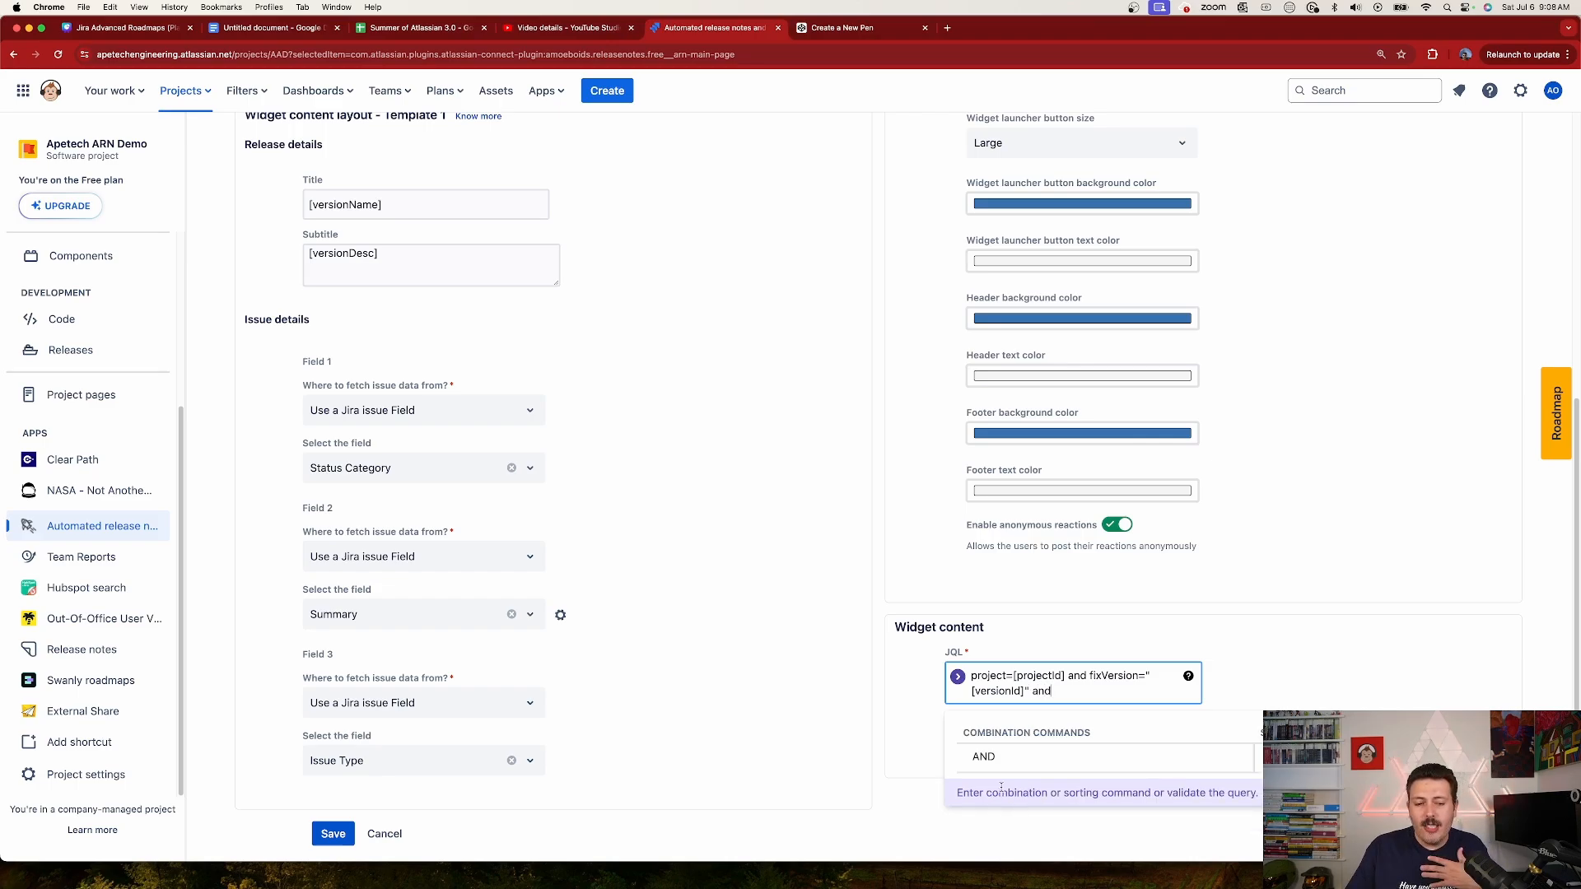
left_click(1009, 765)
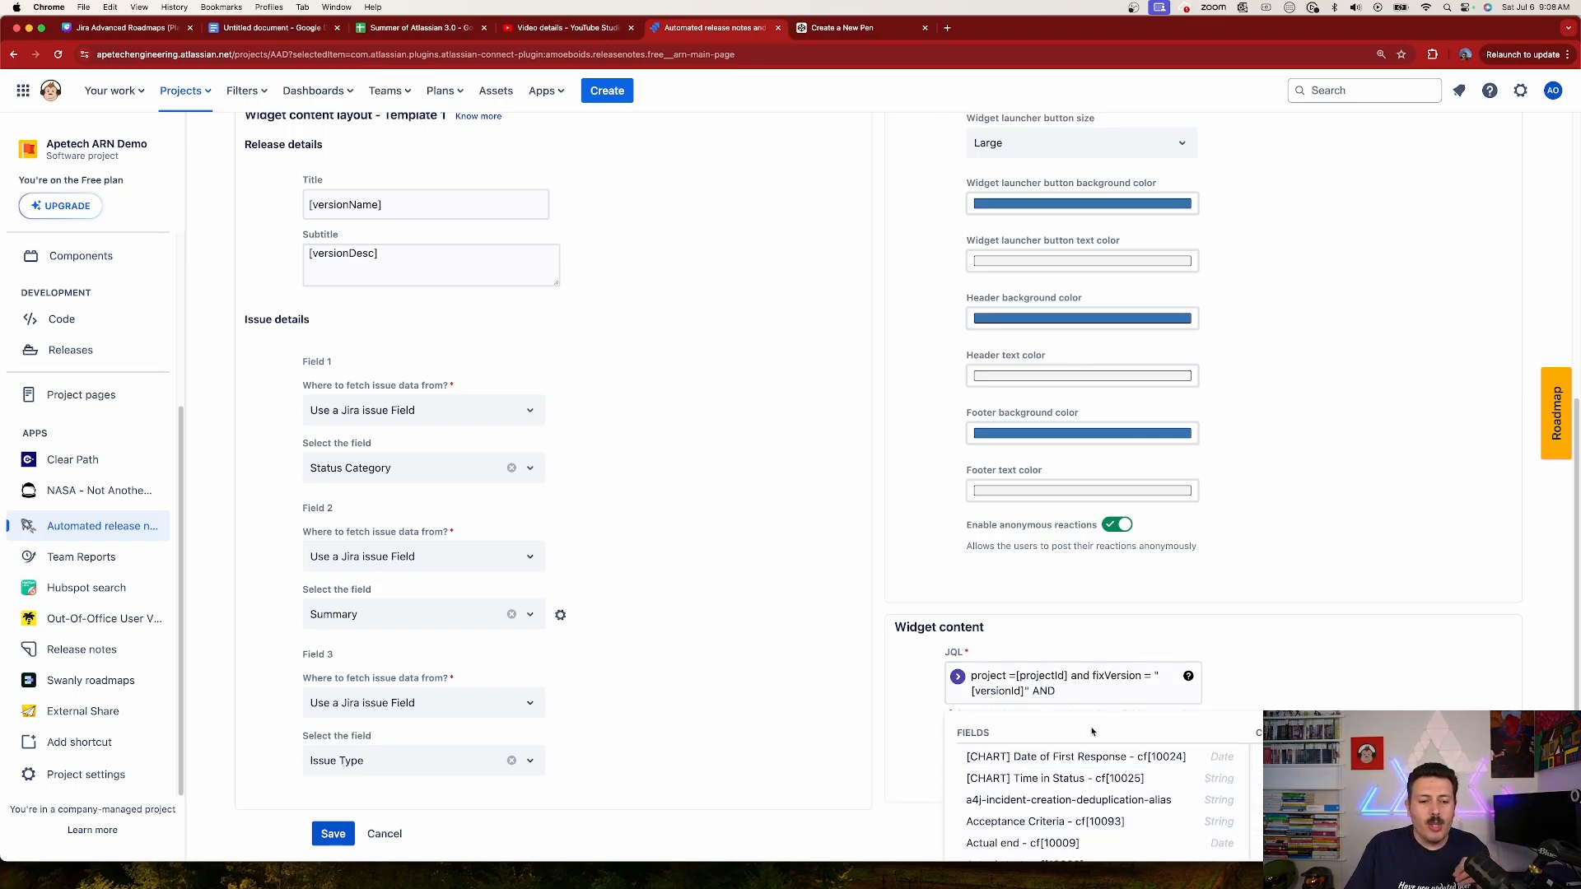
left_click(1107, 697)
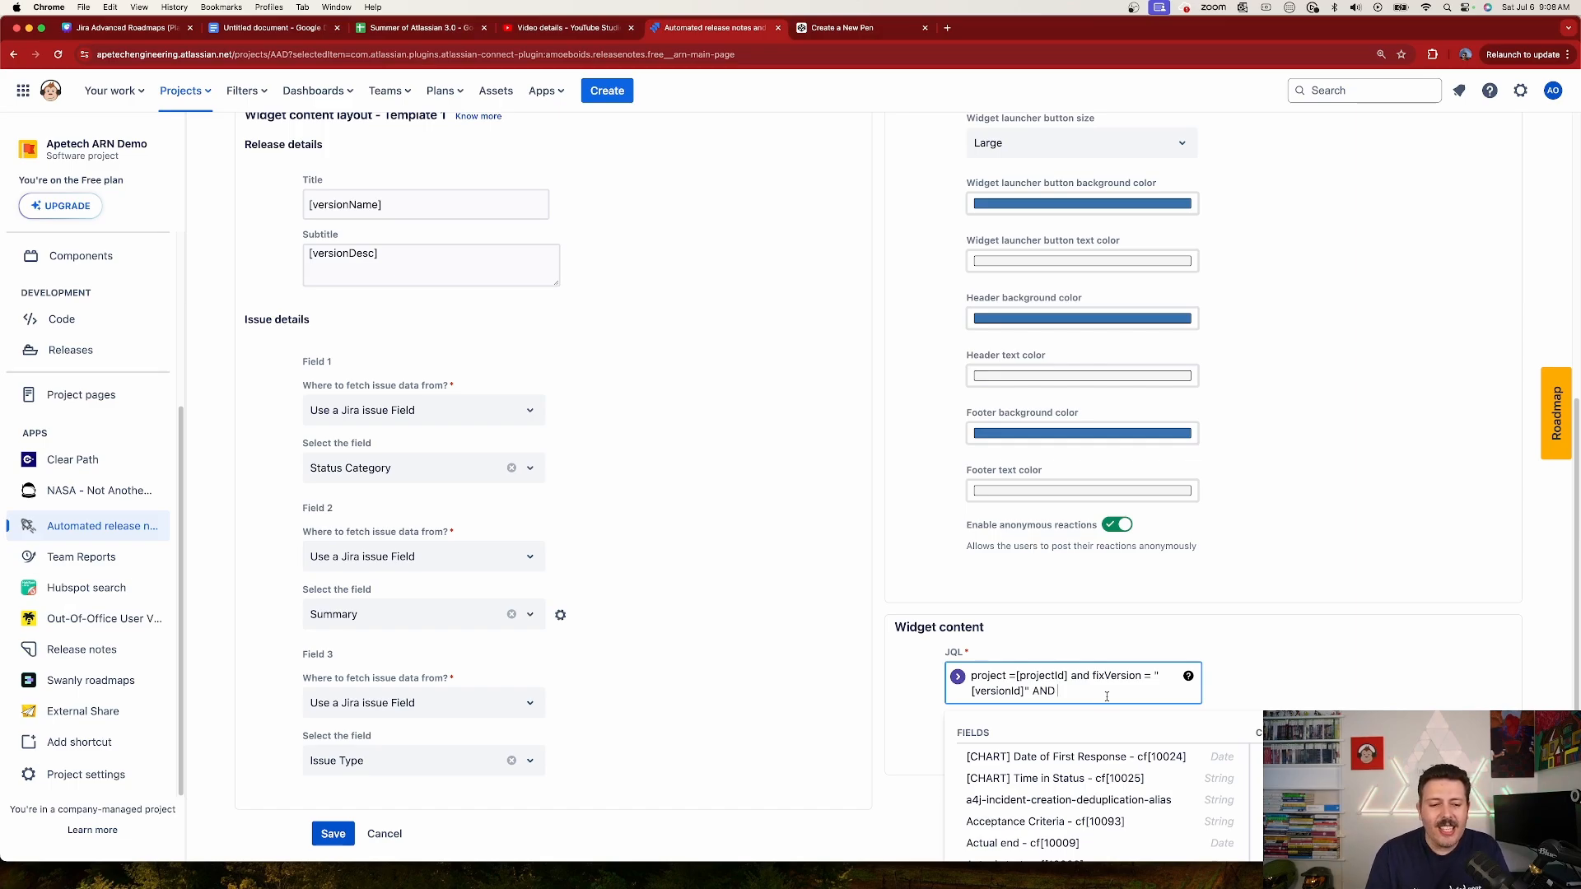
Step: Complete the added JQL condition with issuetype = Story and save the widget
type("issute")
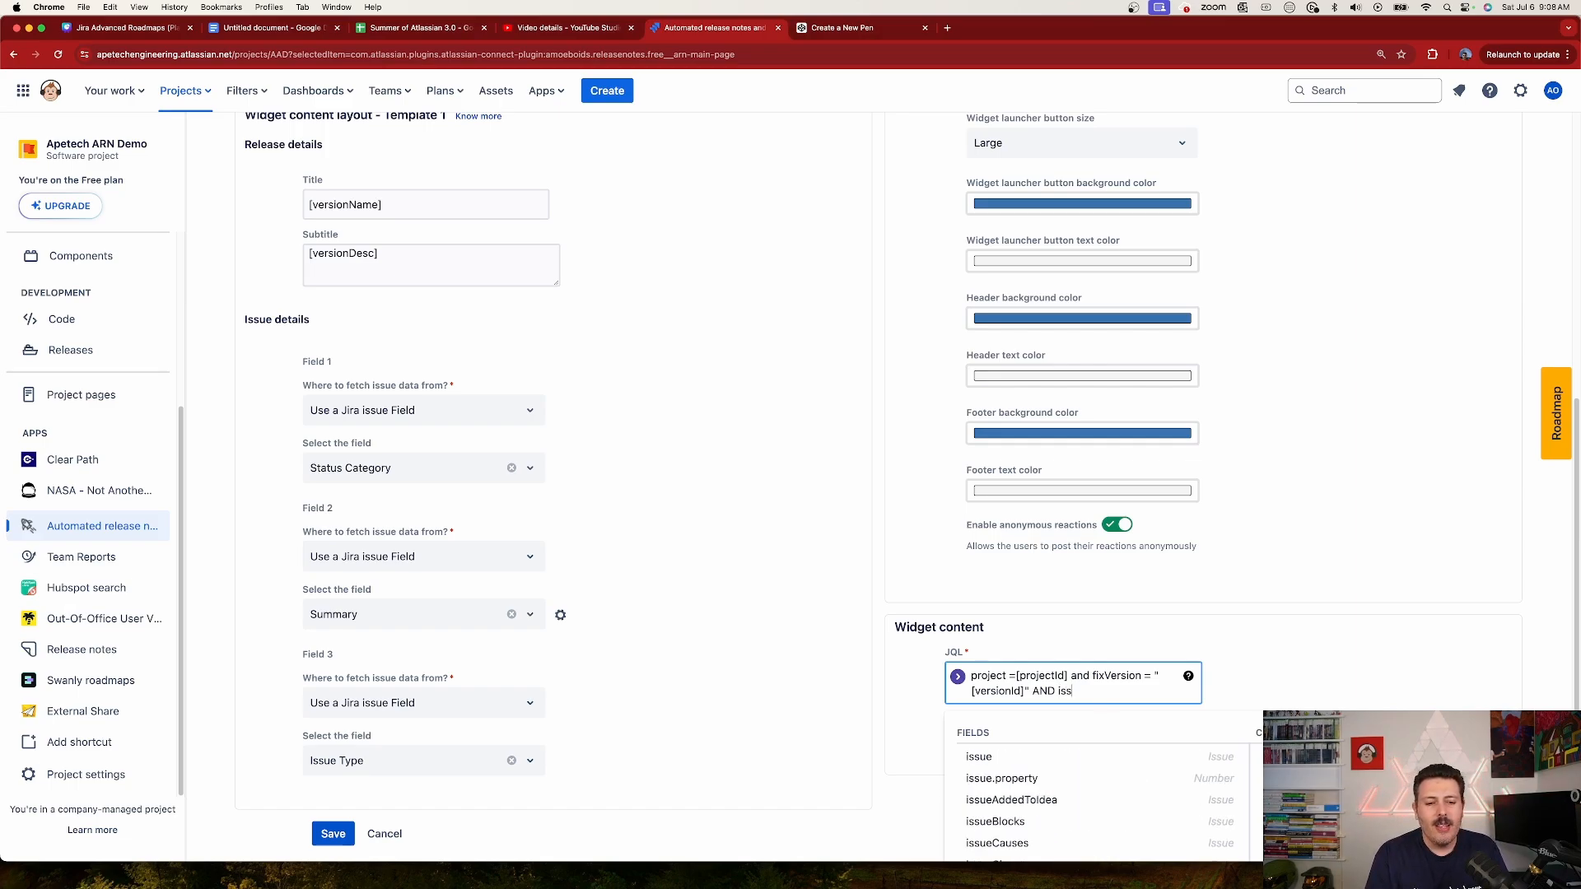
key("BackSpace")
key("BackSpace")
type("ety")
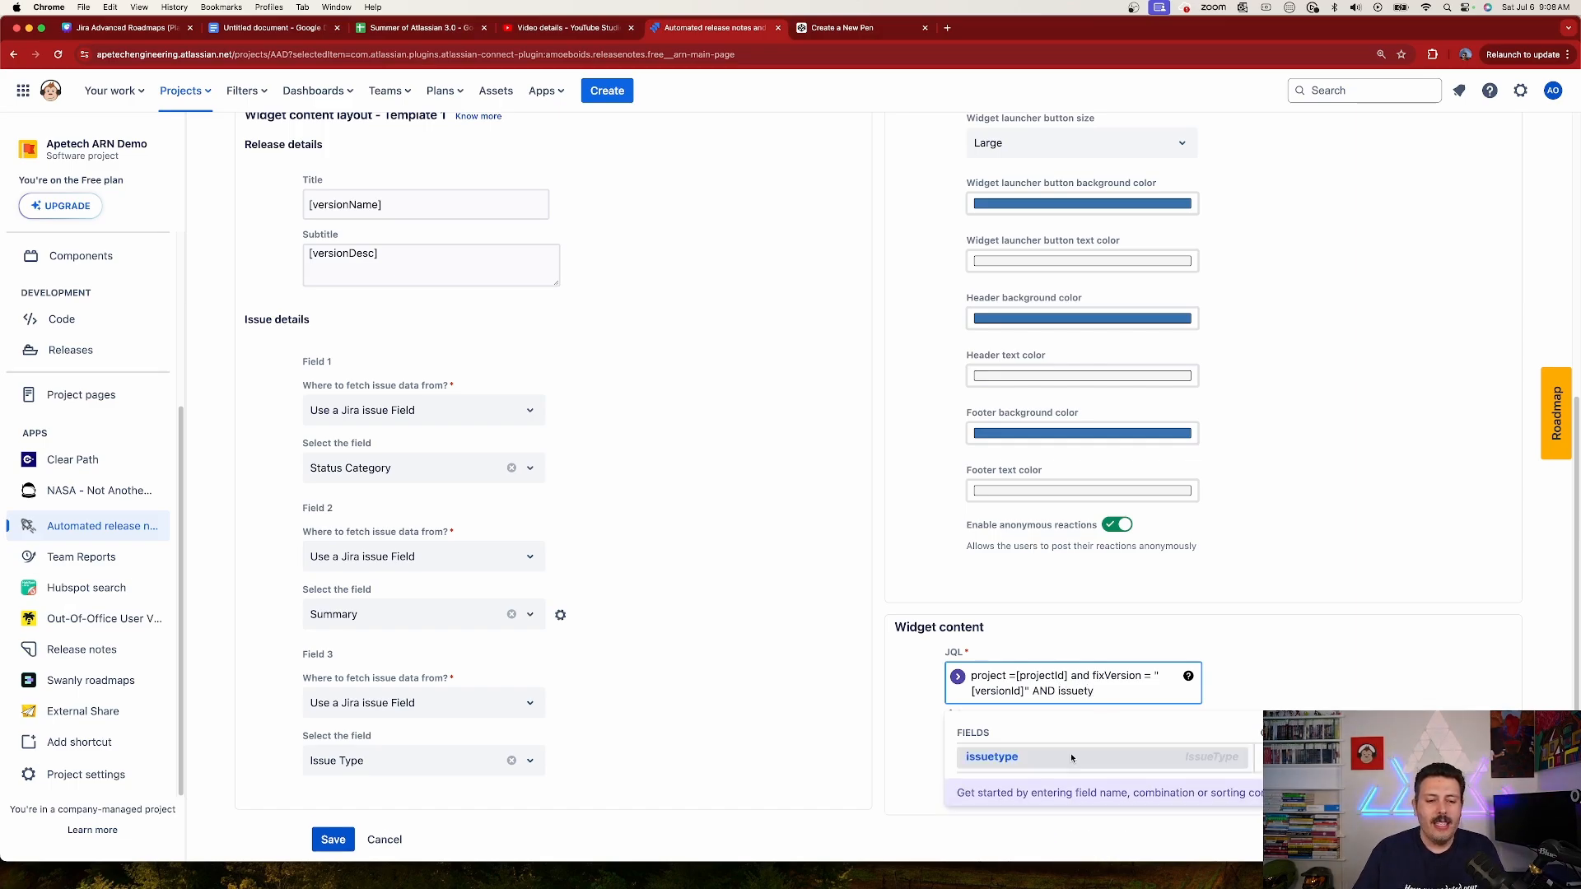
left_click(997, 758)
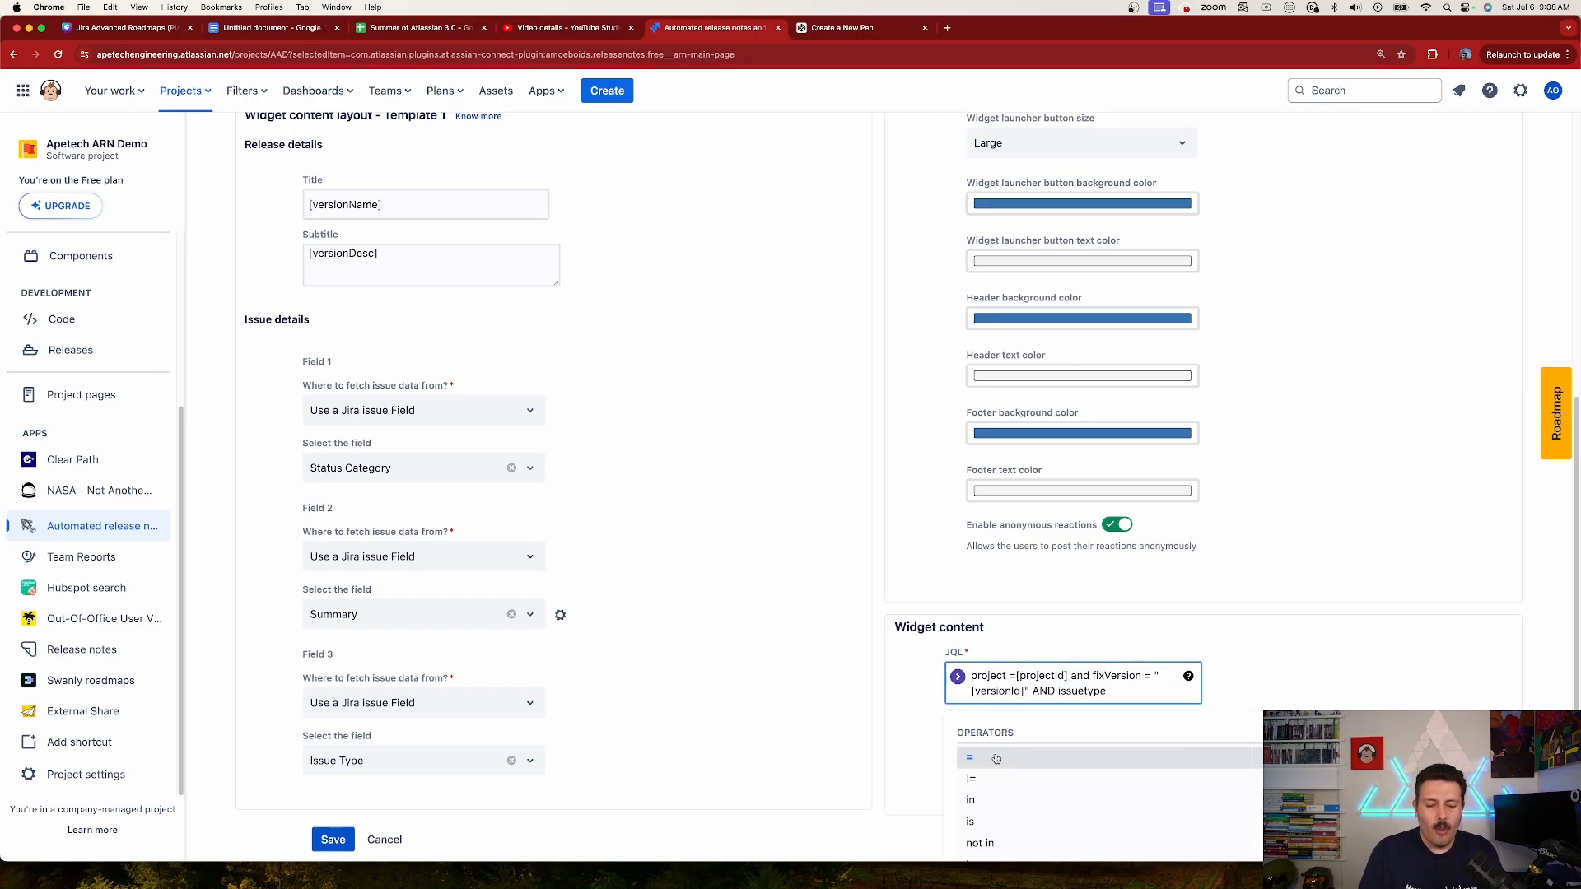
left_click(997, 758)
type("sto")
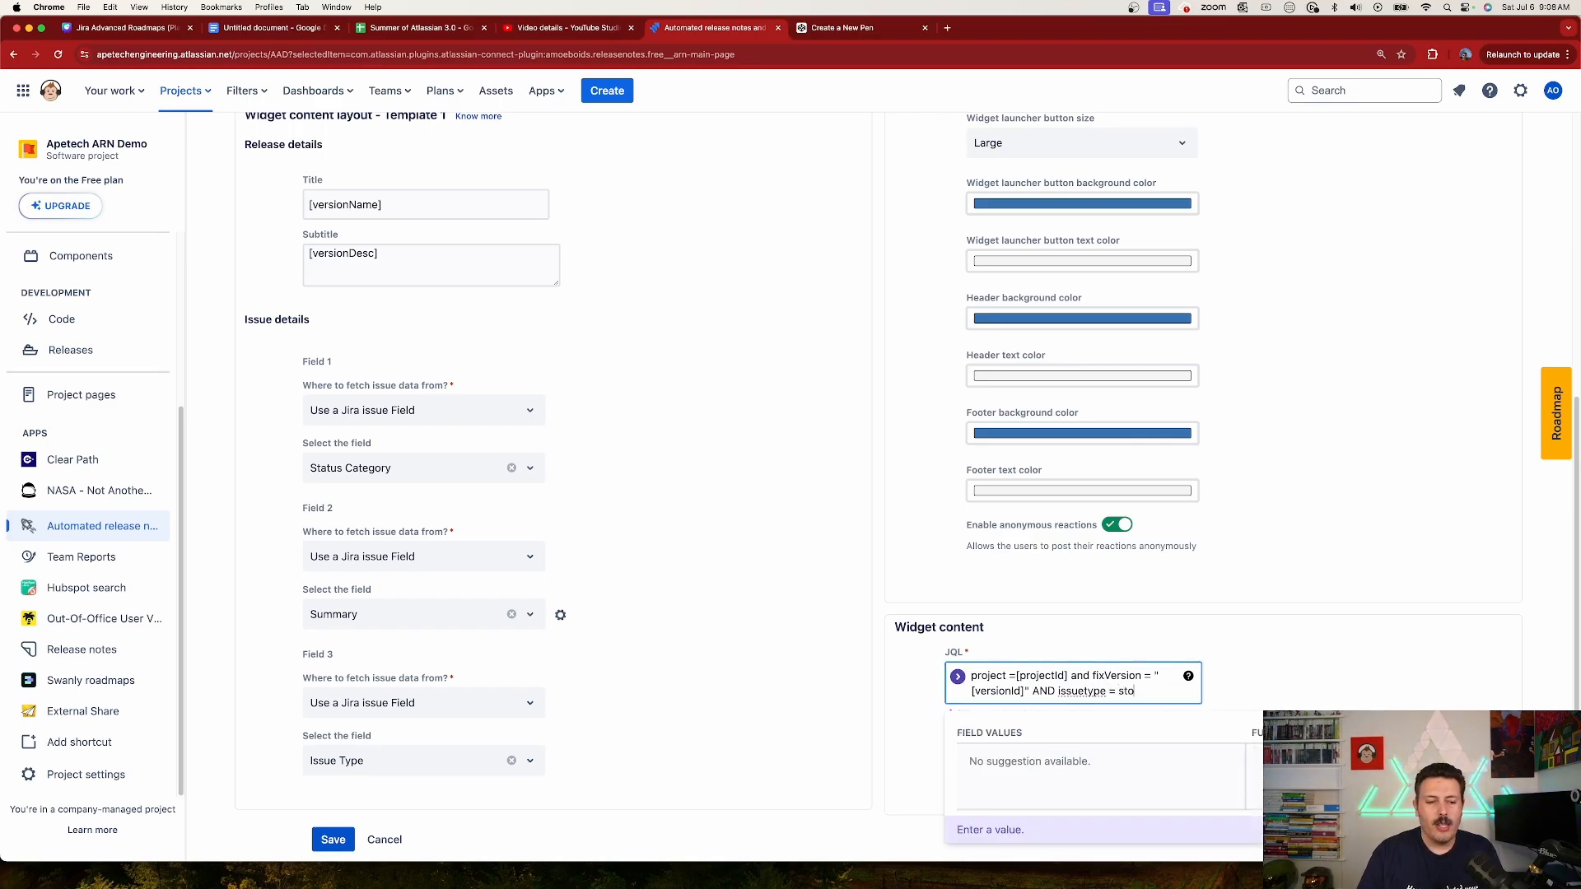
left_click(991, 767)
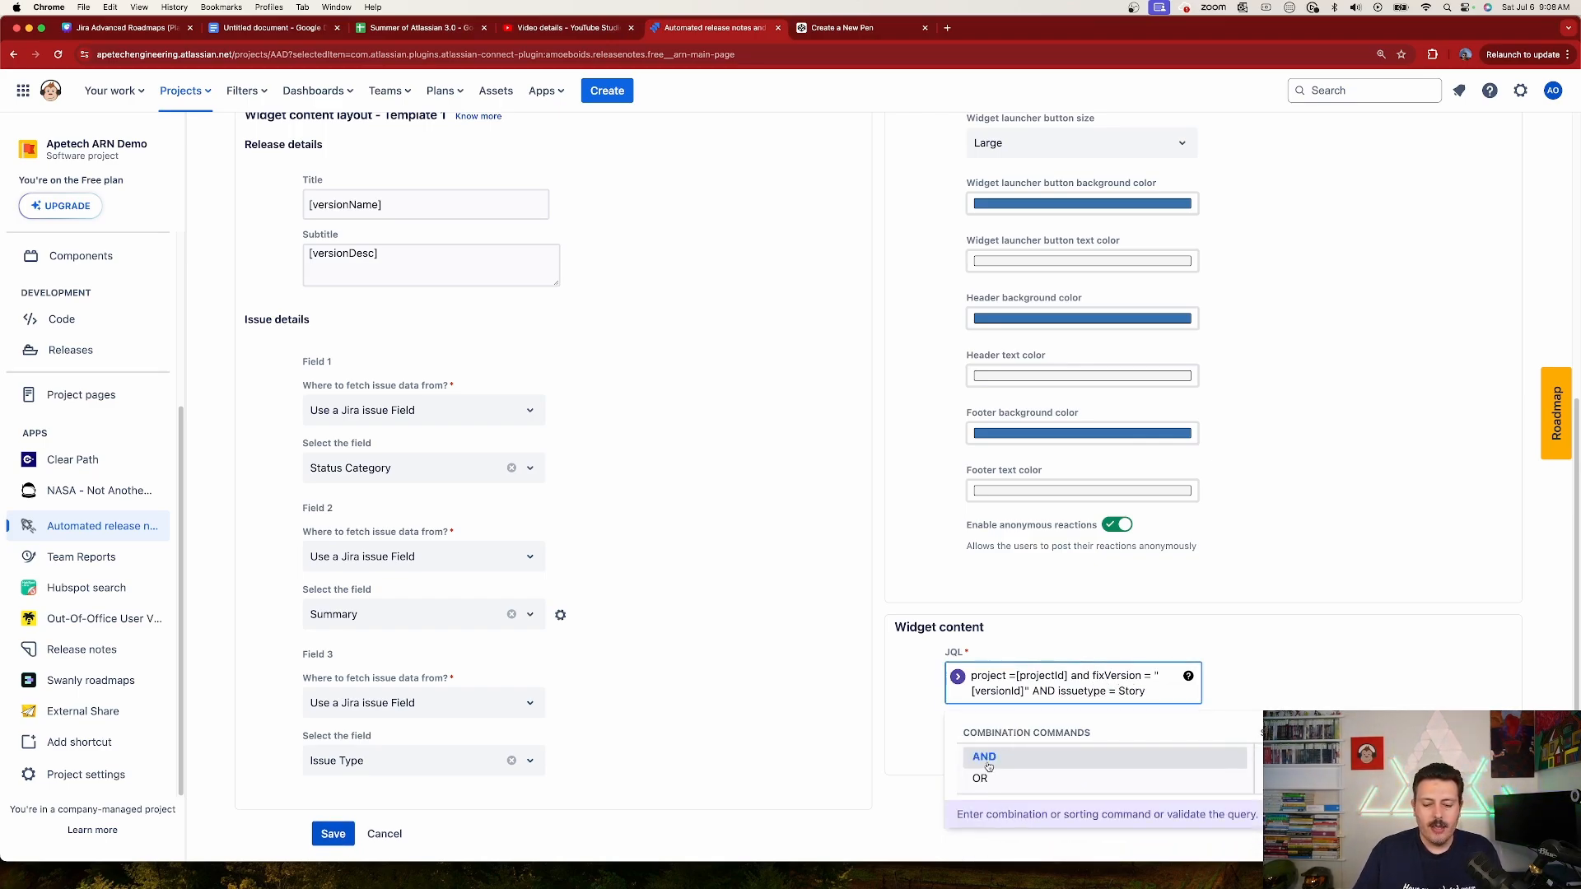
key("BackSpace")
left_click(1302, 639)
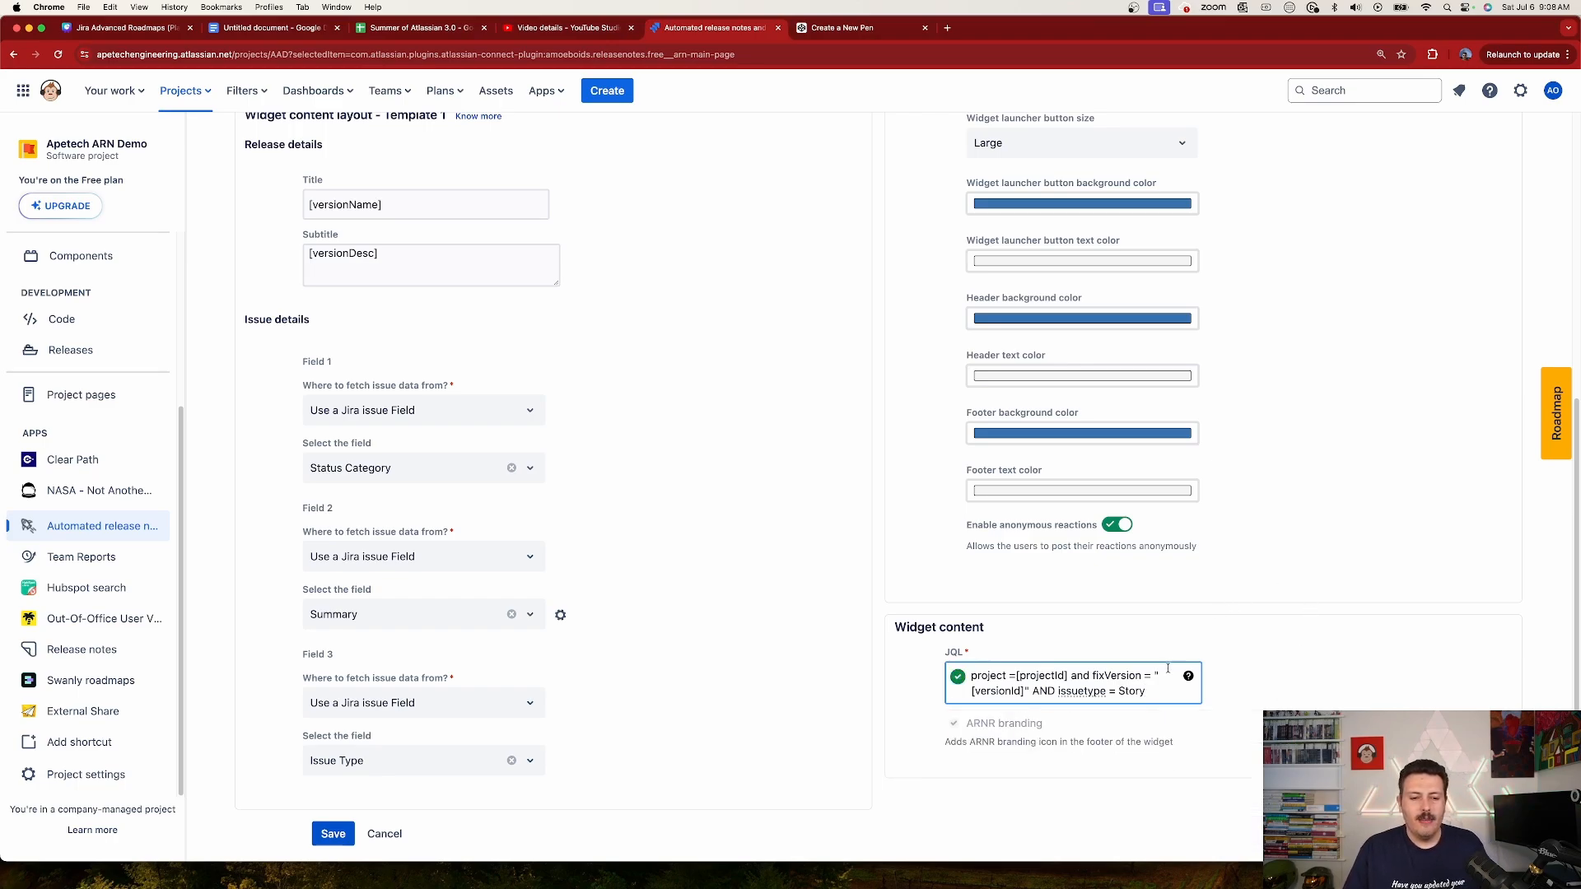
left_click(328, 836)
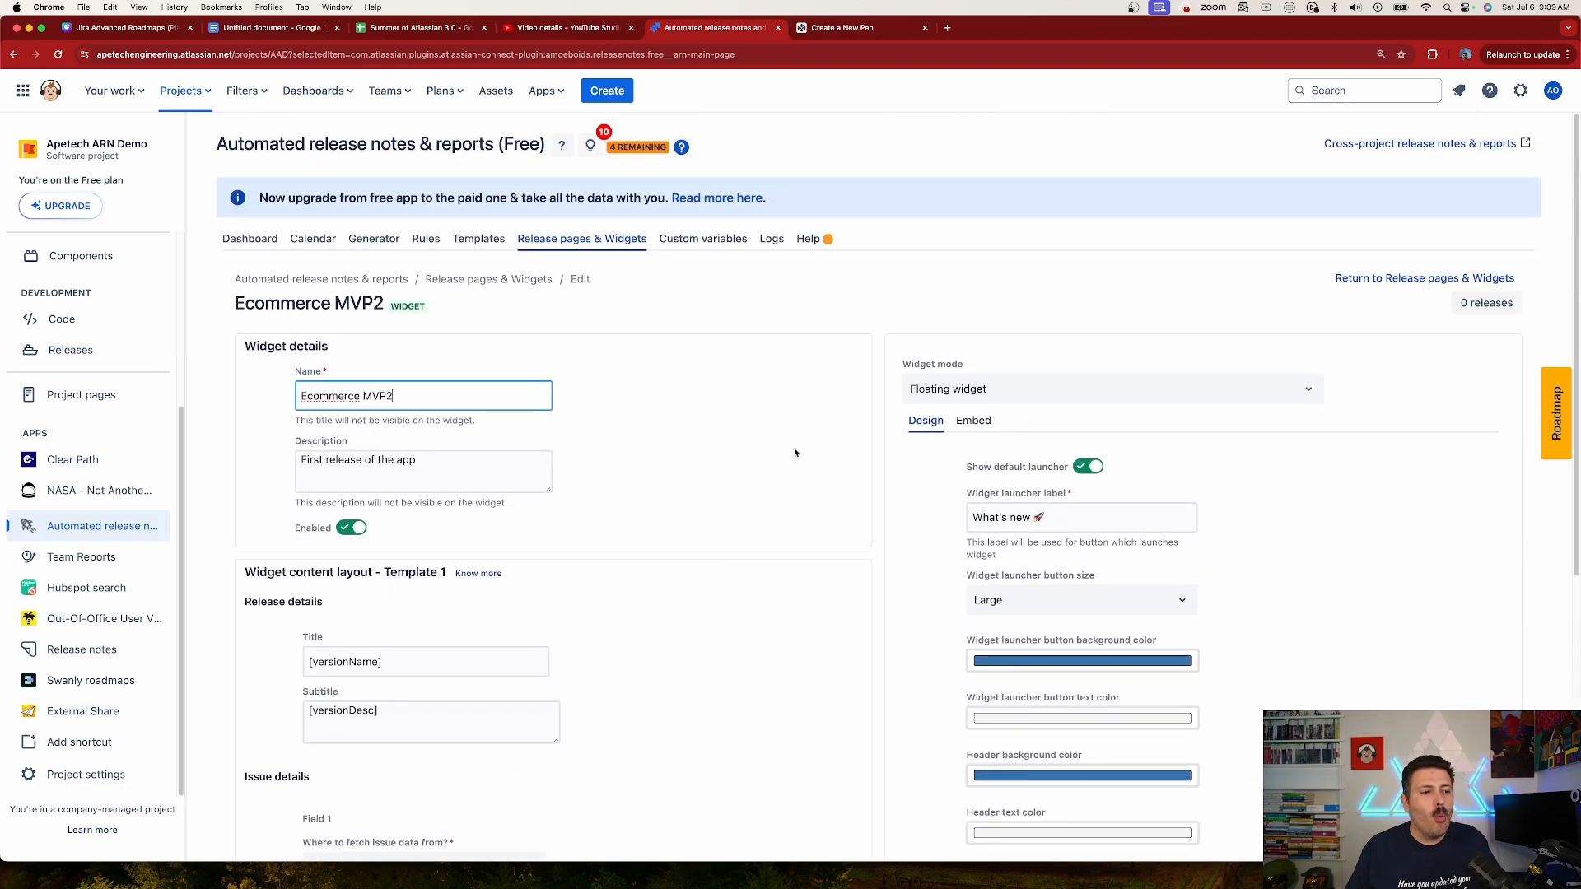
Step: Create and save an enabled rule named "Push out newest mvp release" with the Manual trigger
left_click(425, 238)
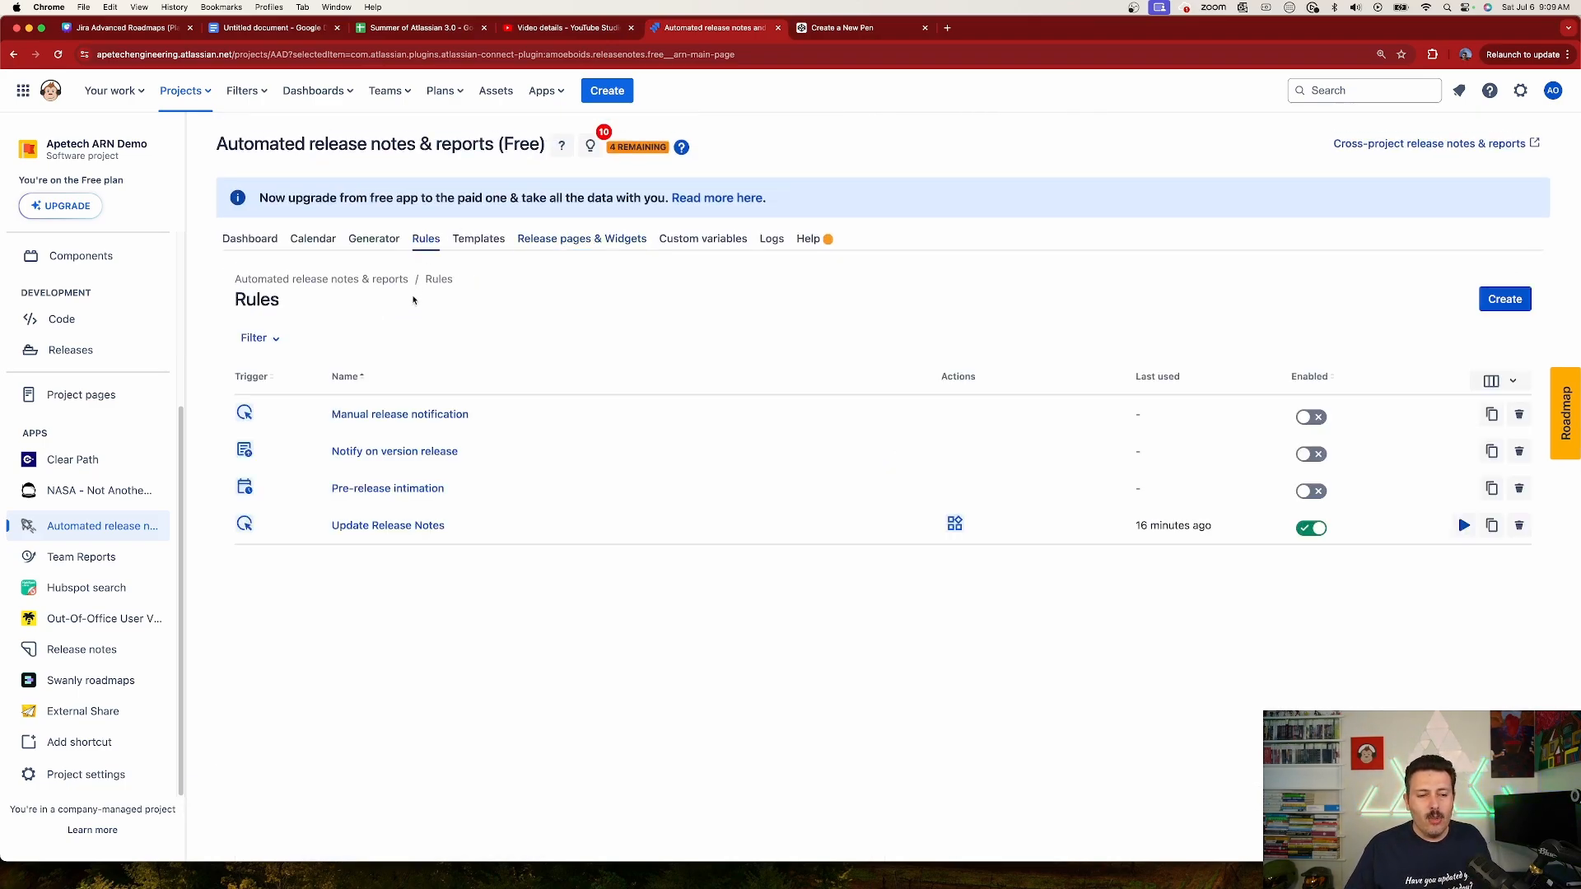
left_click(1504, 299)
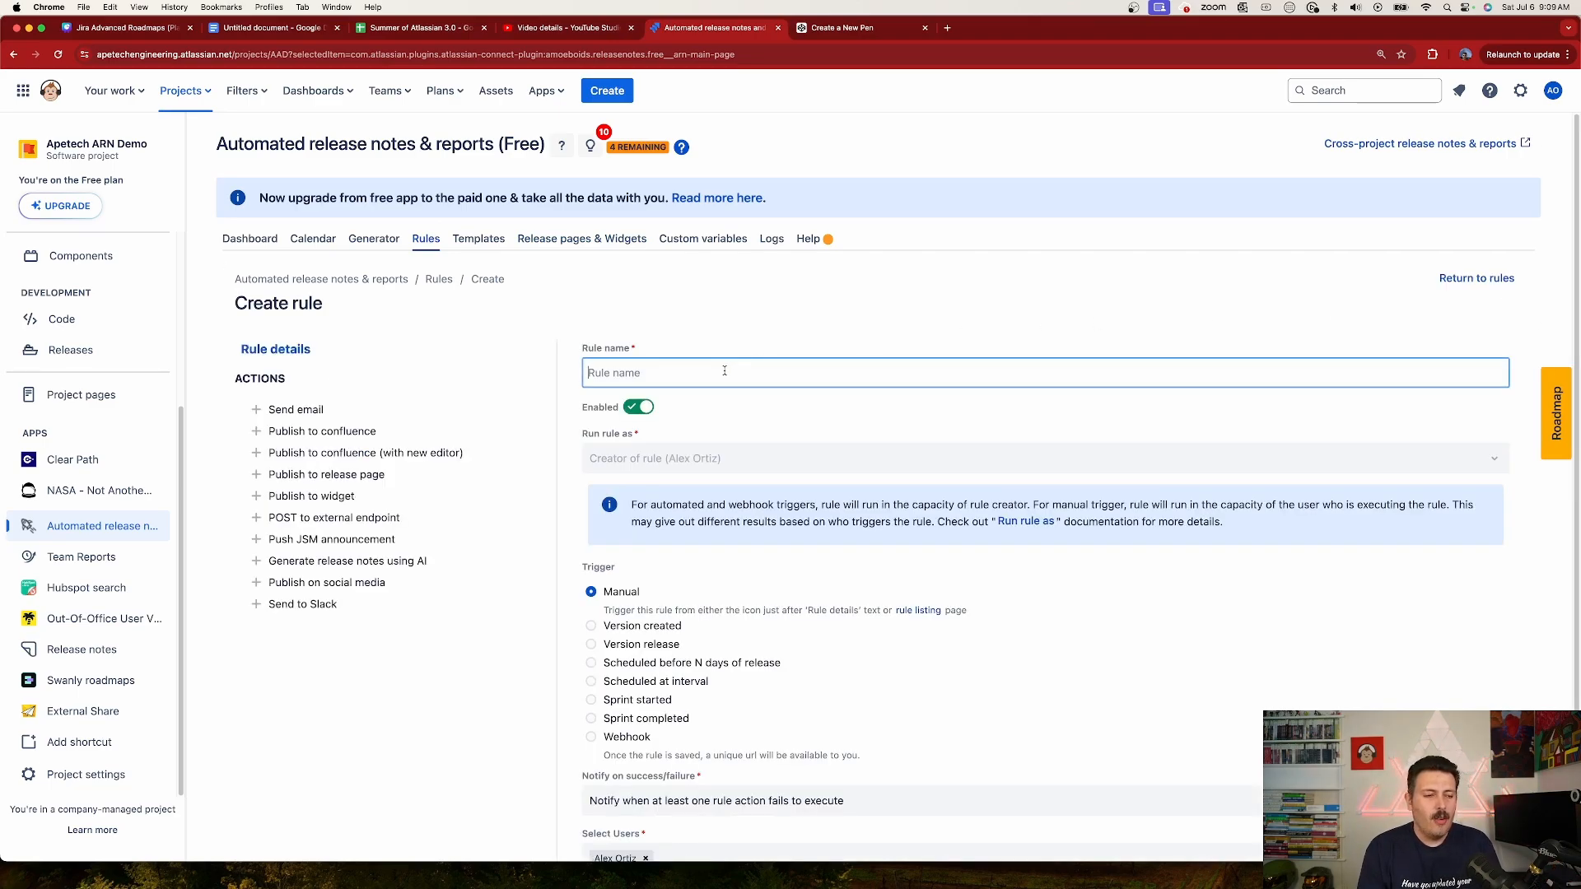
type("Push out ")
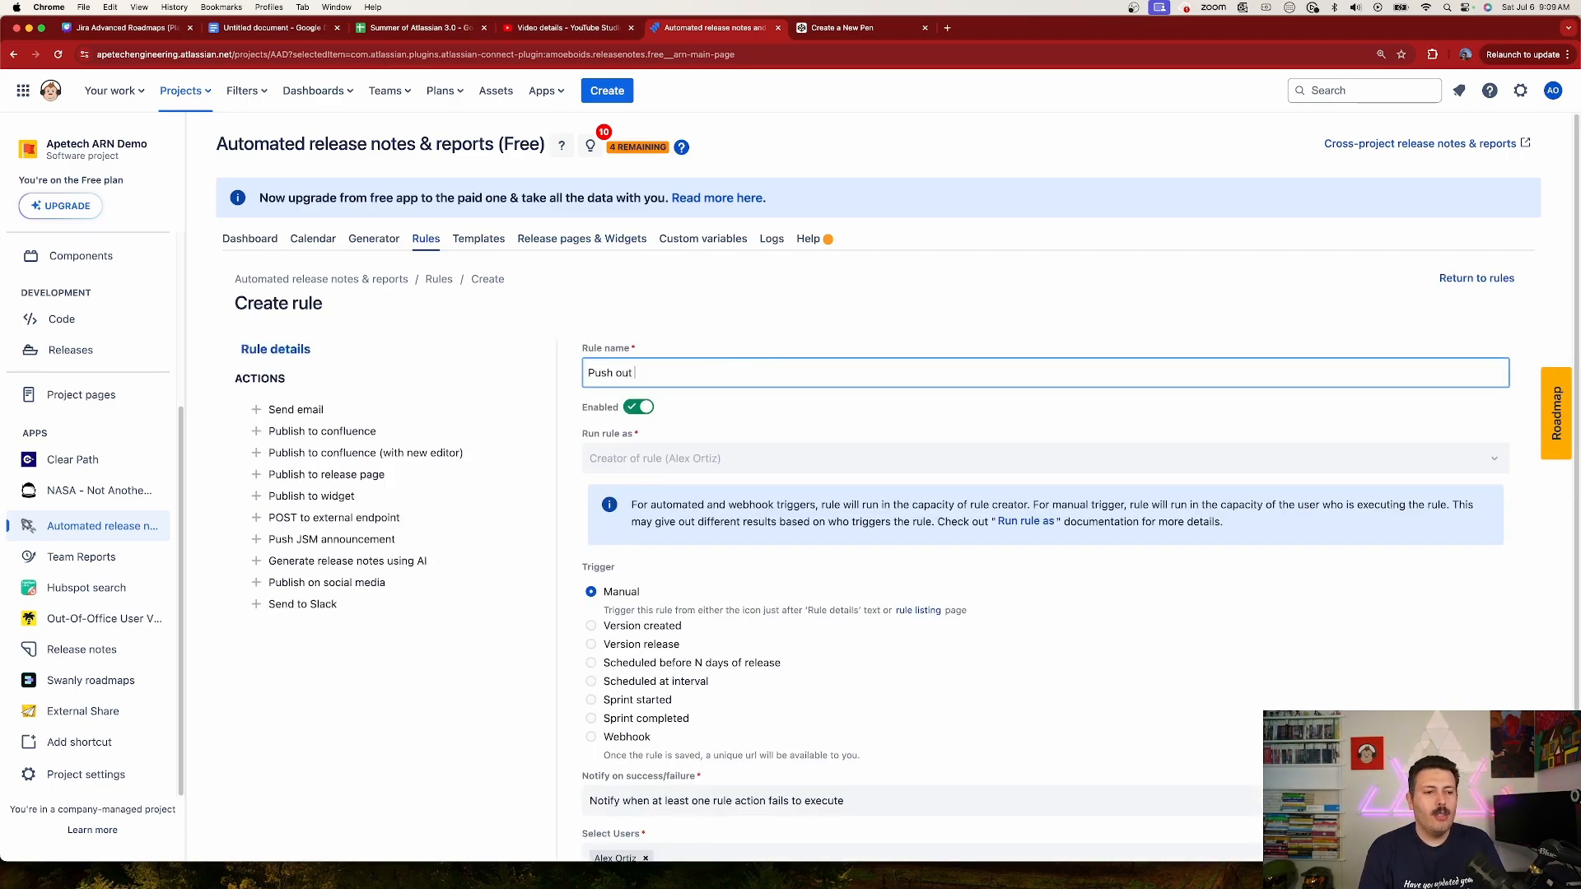
type("newest m")
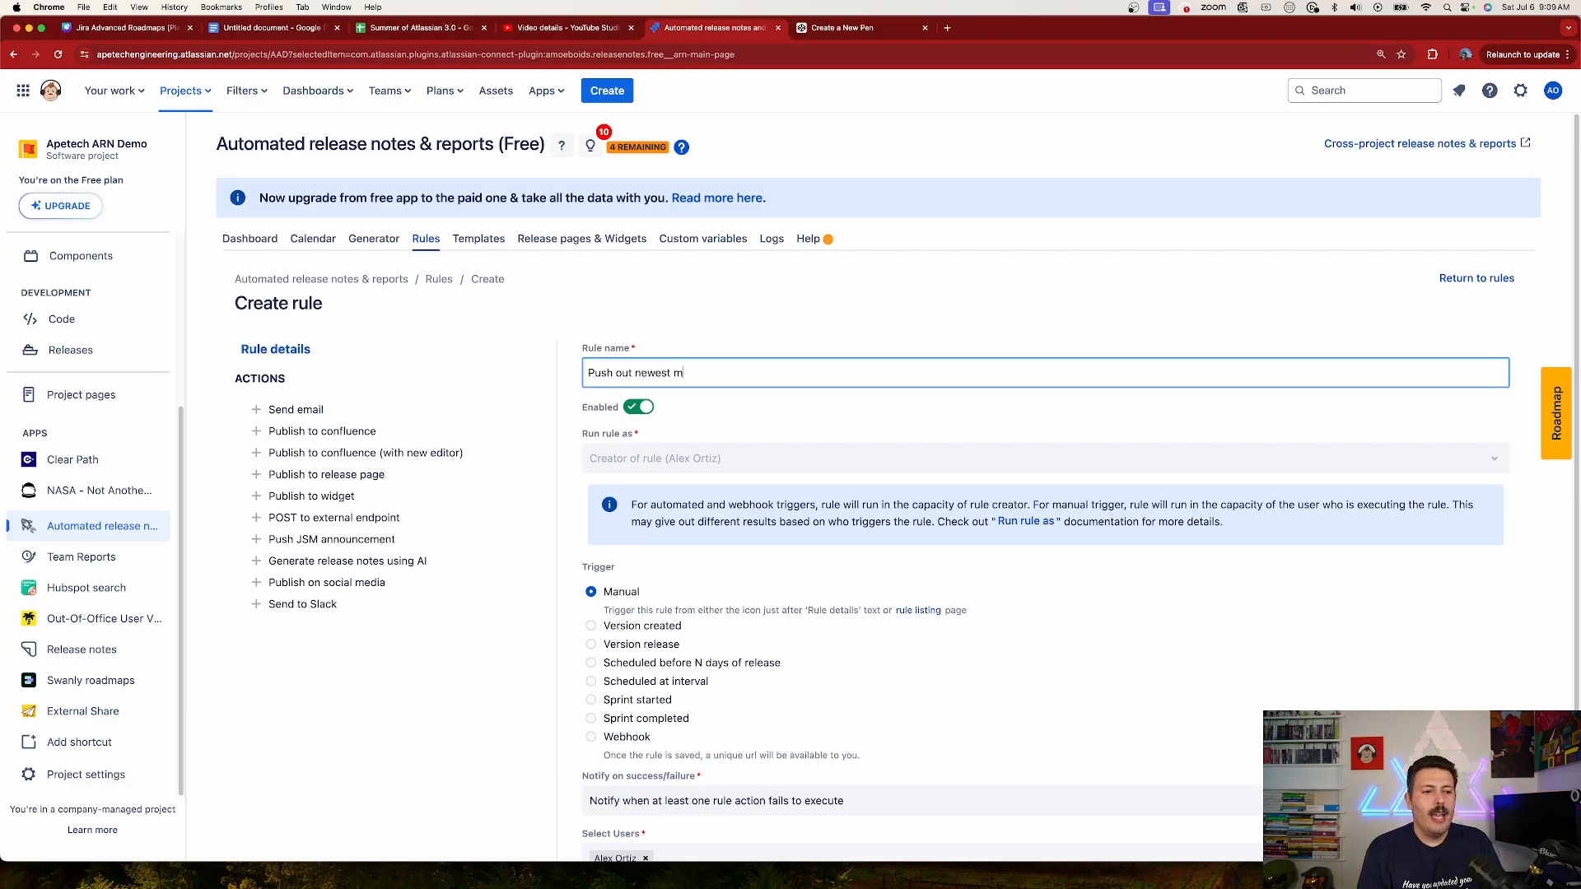
type("vp release")
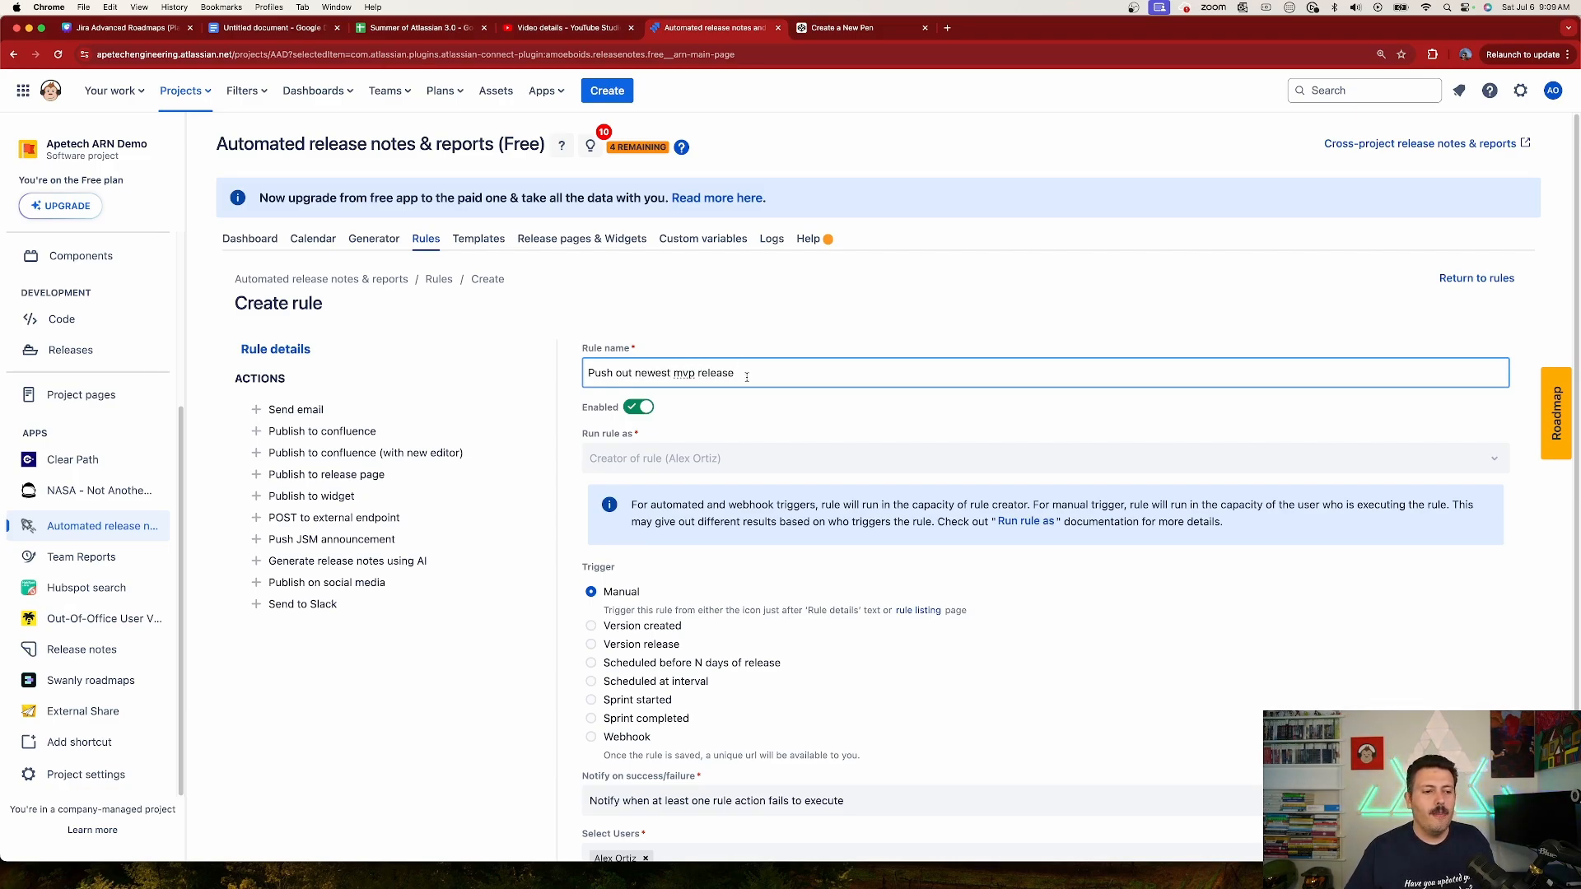
scroll(746, 375, "down", 2)
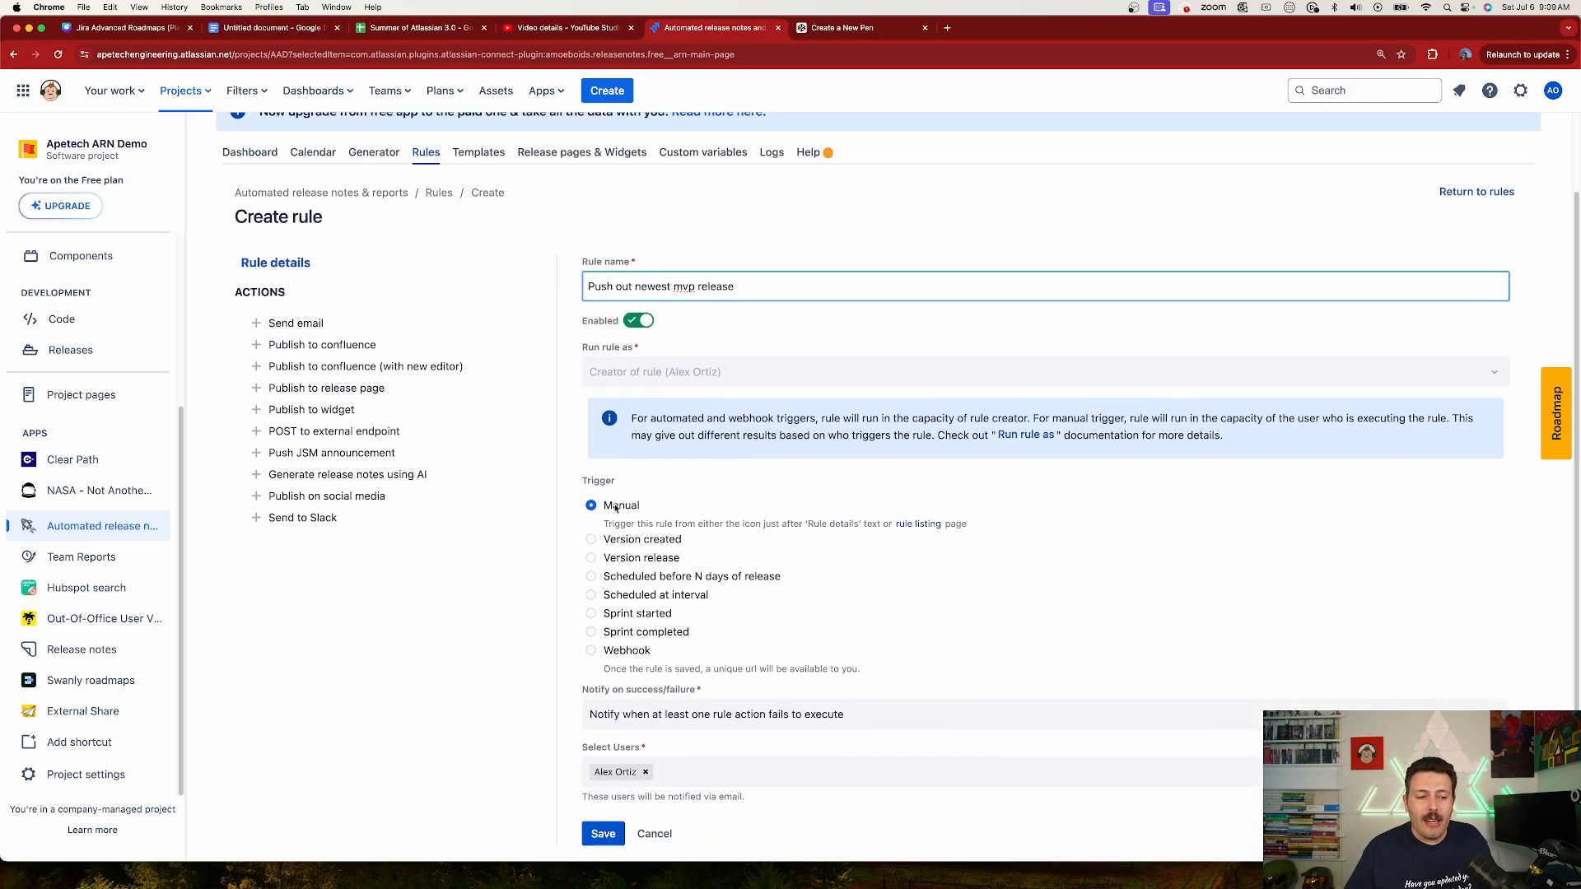
left_click(602, 834)
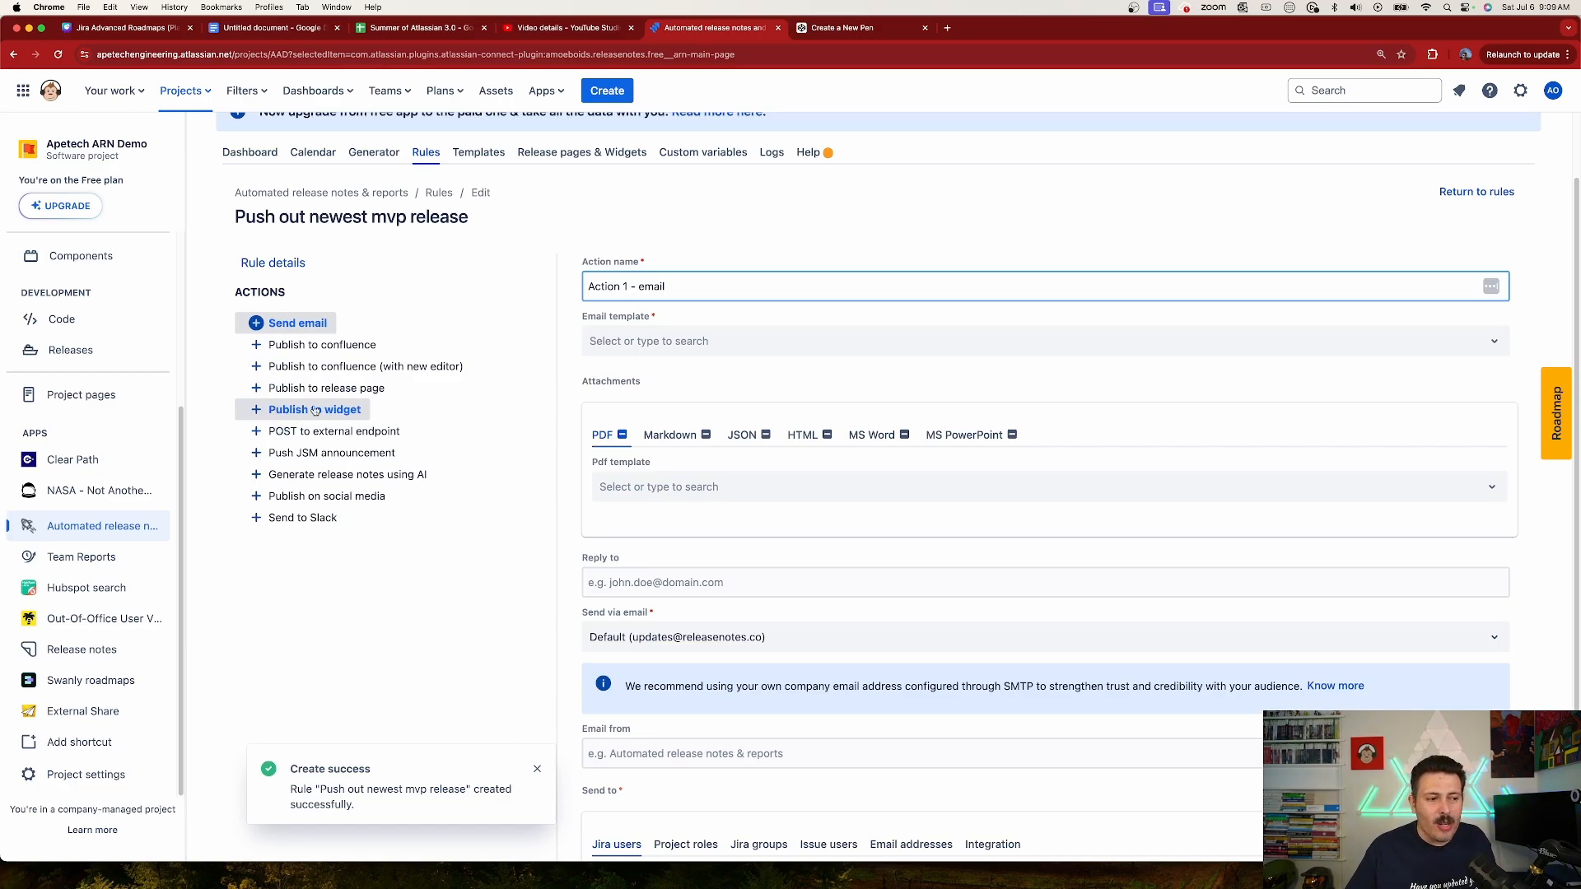
Step: Add a Publish to widget action named "Action 1 - widget2" to the rule, targeting the Ecommerce MVP2 widget, and save it
left_click(256, 411)
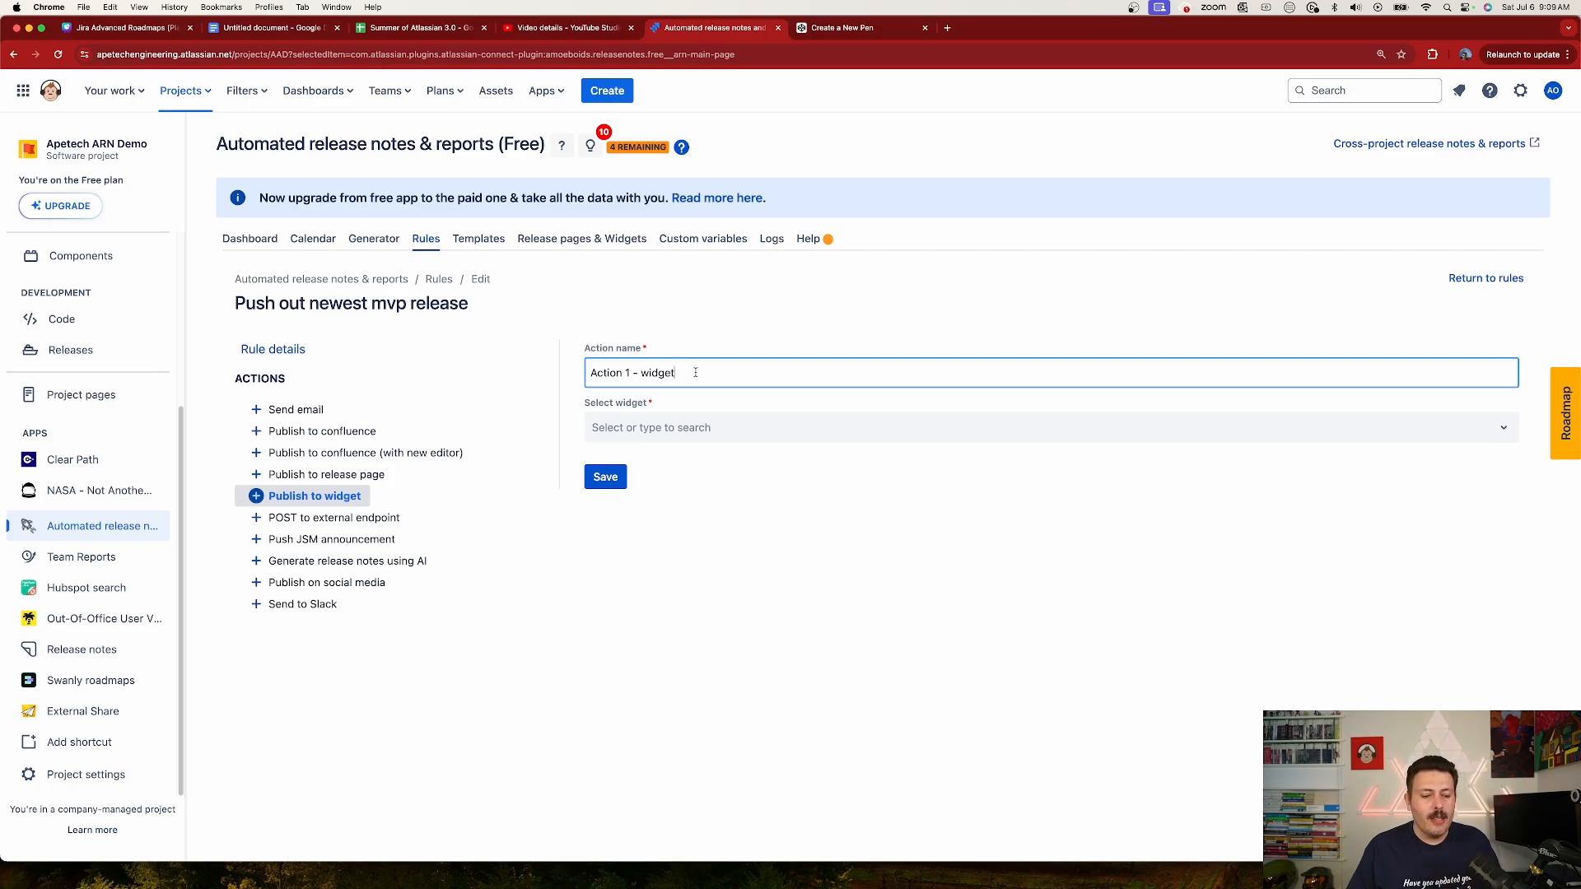
type("2")
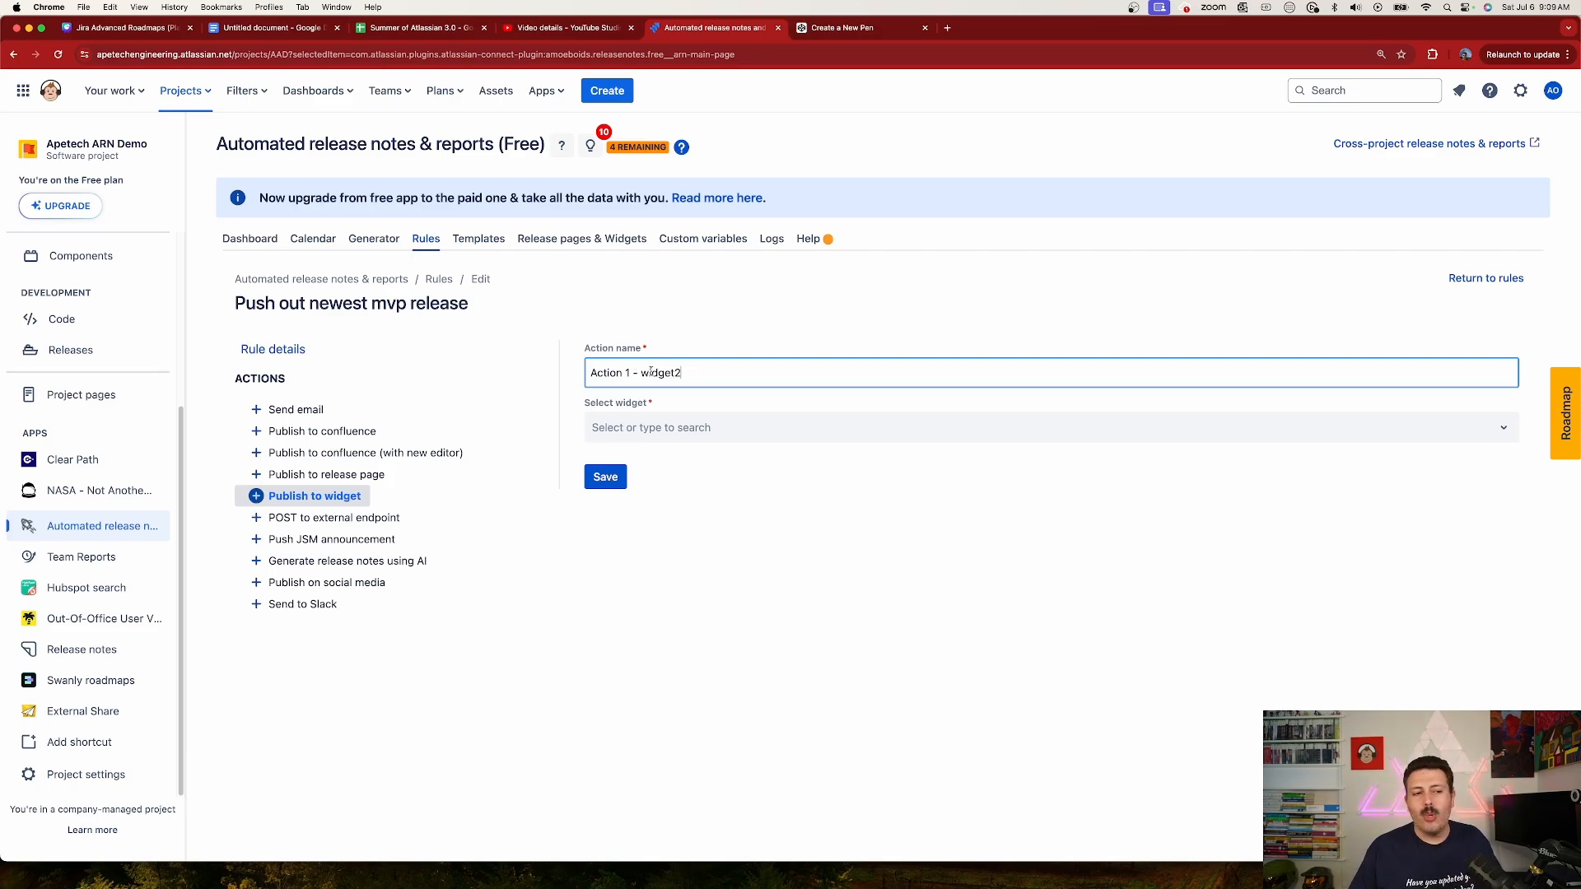
left_click(662, 428)
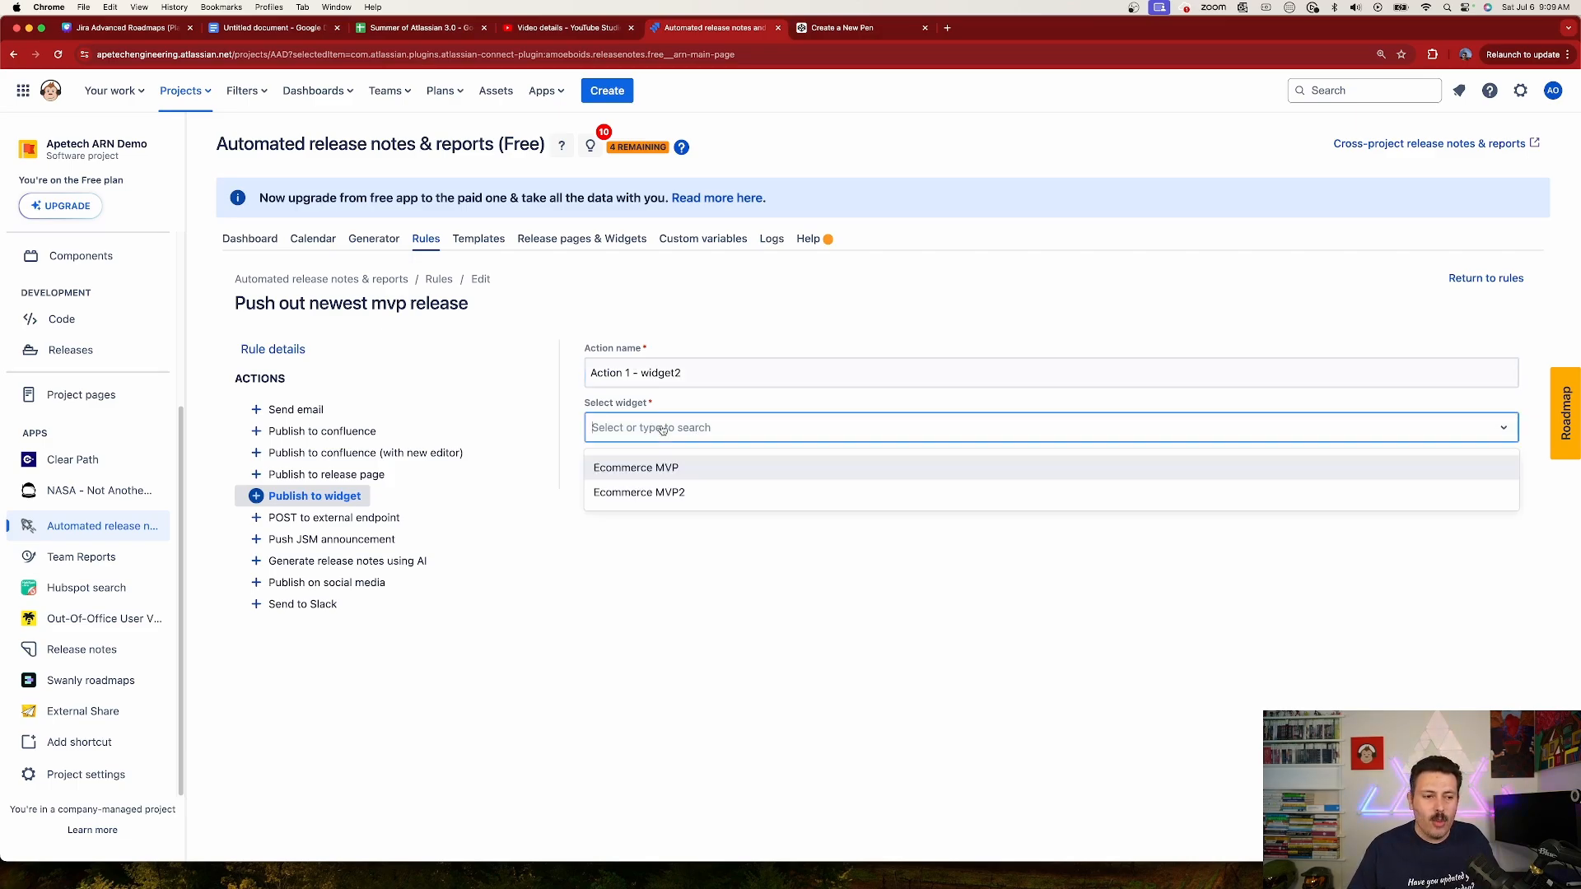
left_click(675, 493)
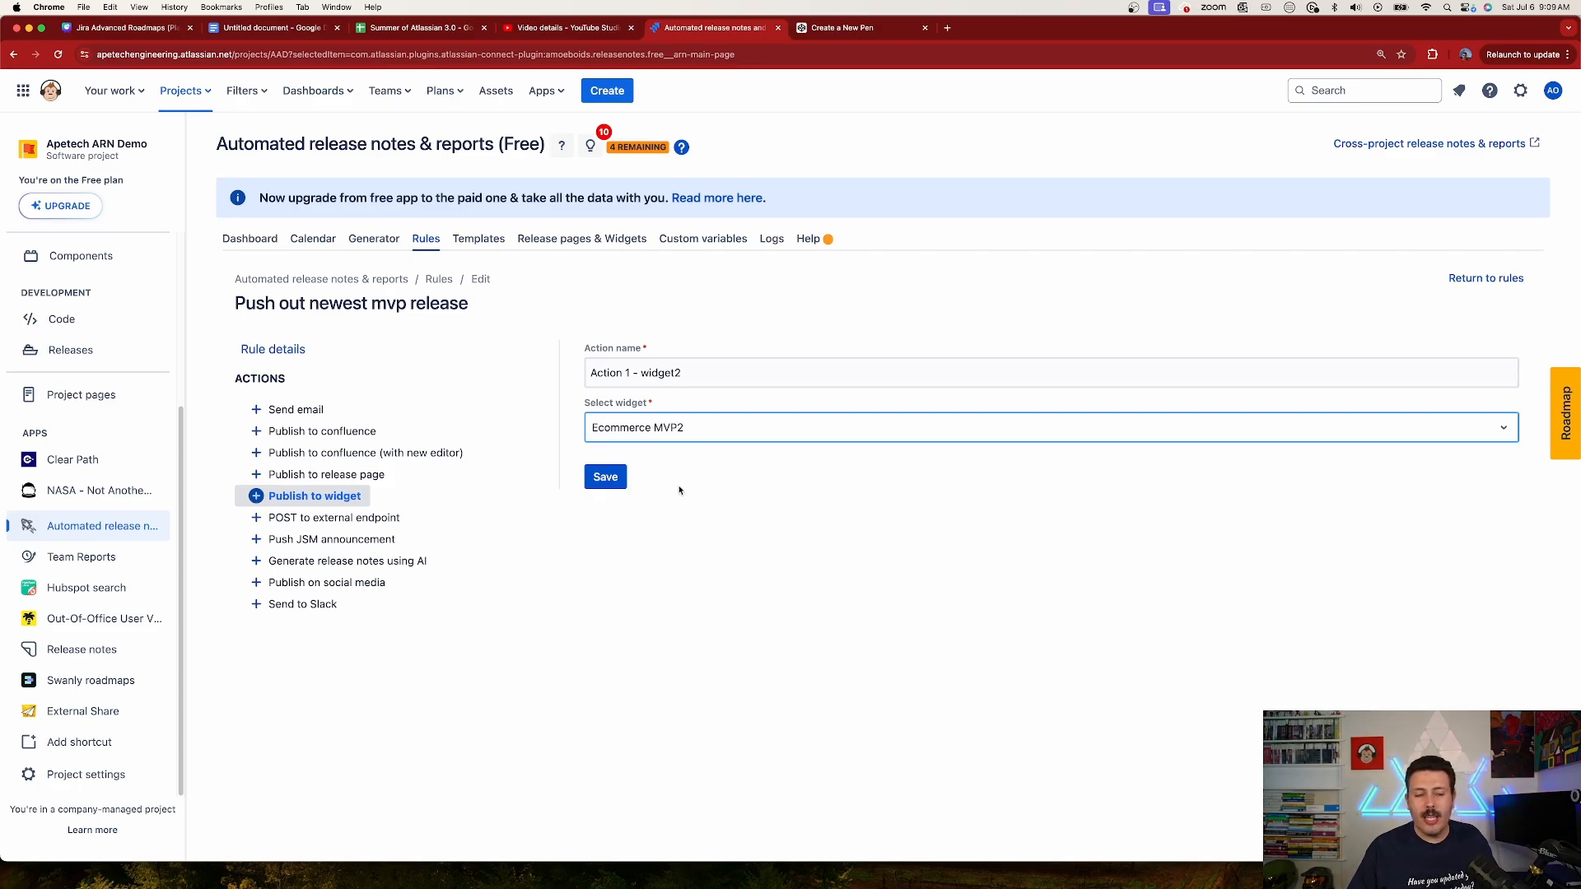
left_click(597, 484)
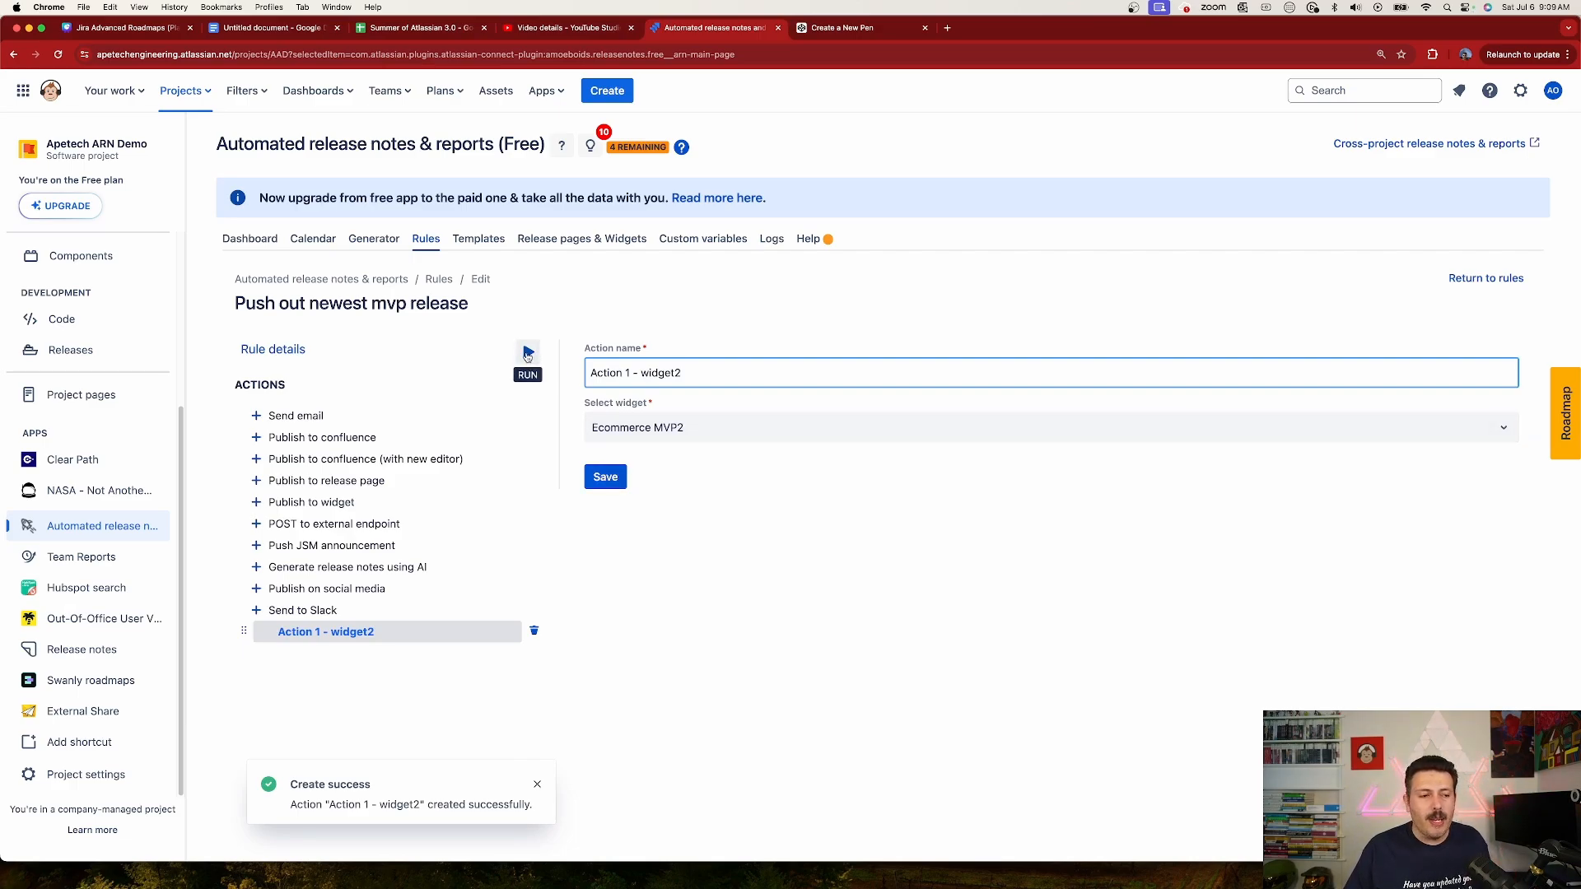
Step: Run the rule for the unreleased version Ecommerce MVP
left_click(528, 352)
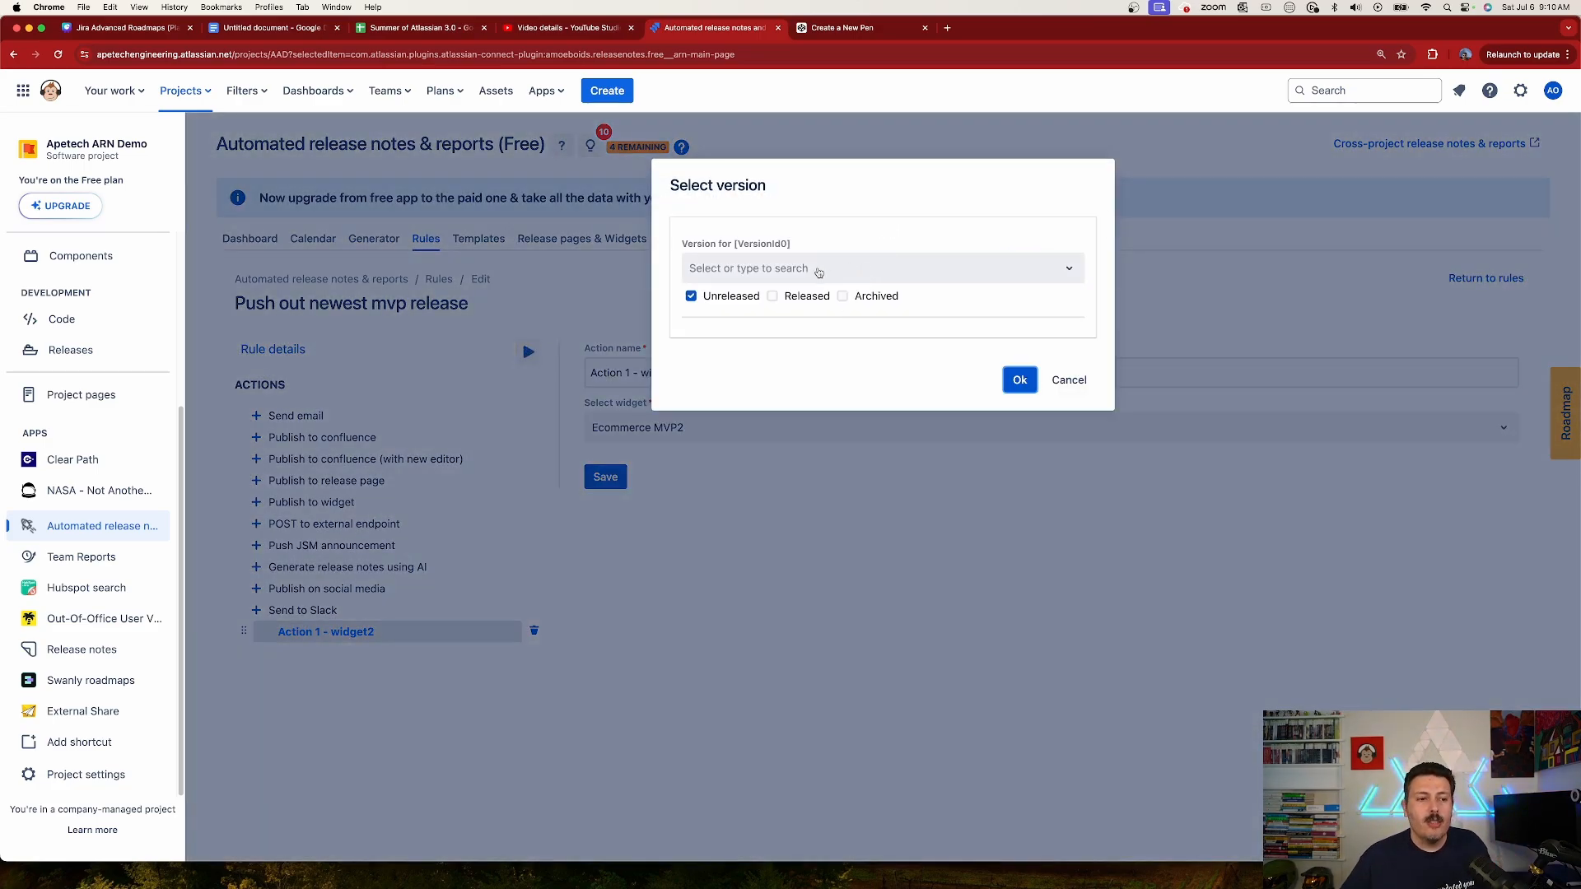
left_click(819, 271)
left_click(759, 310)
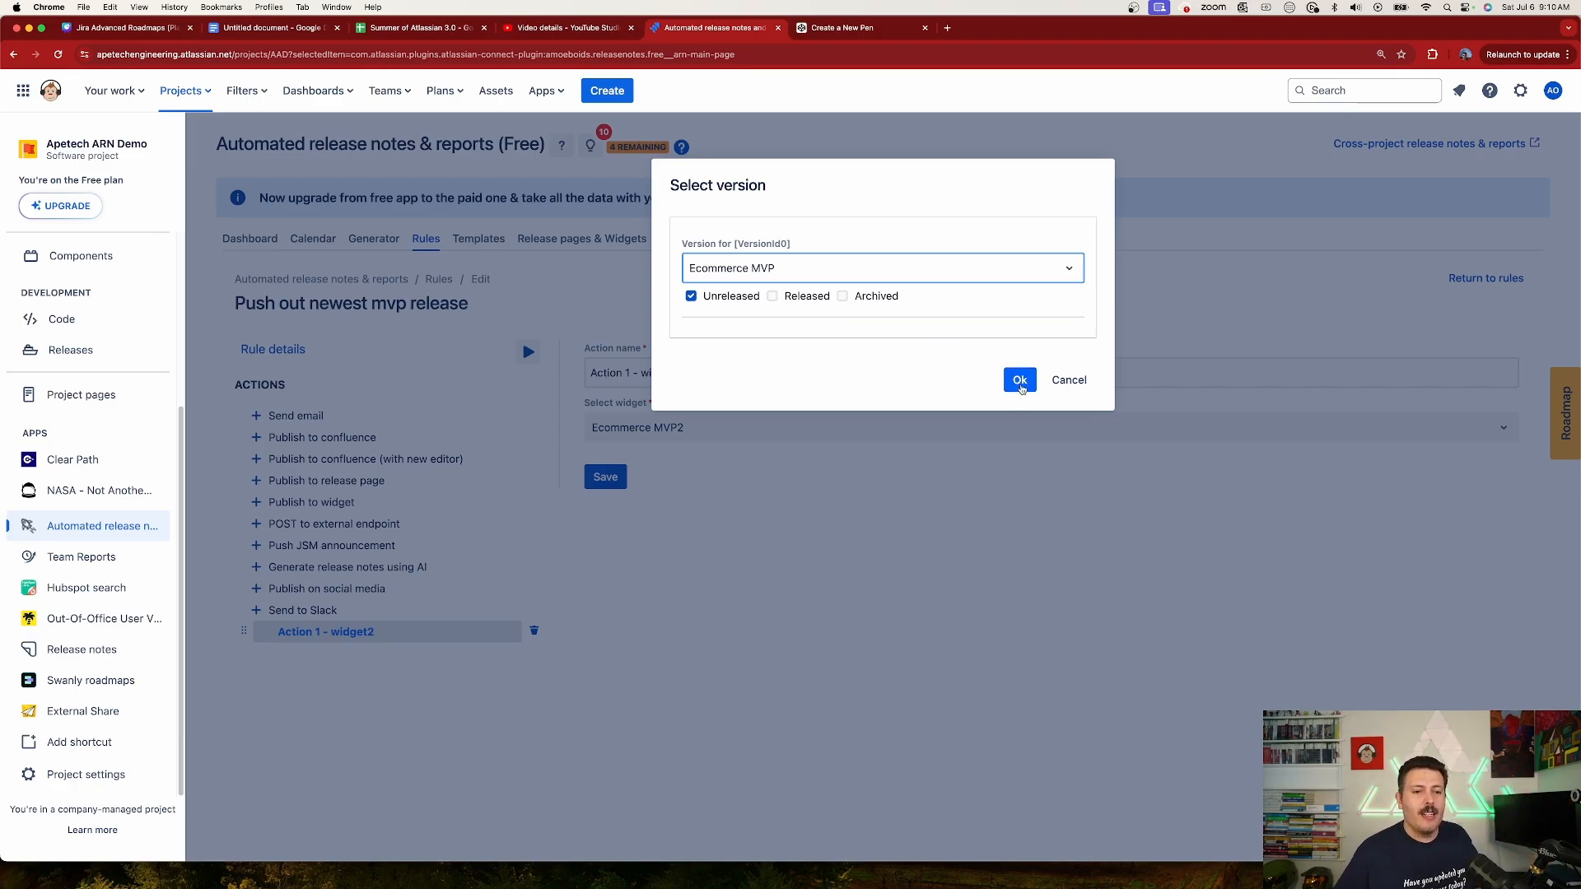
left_click(1020, 381)
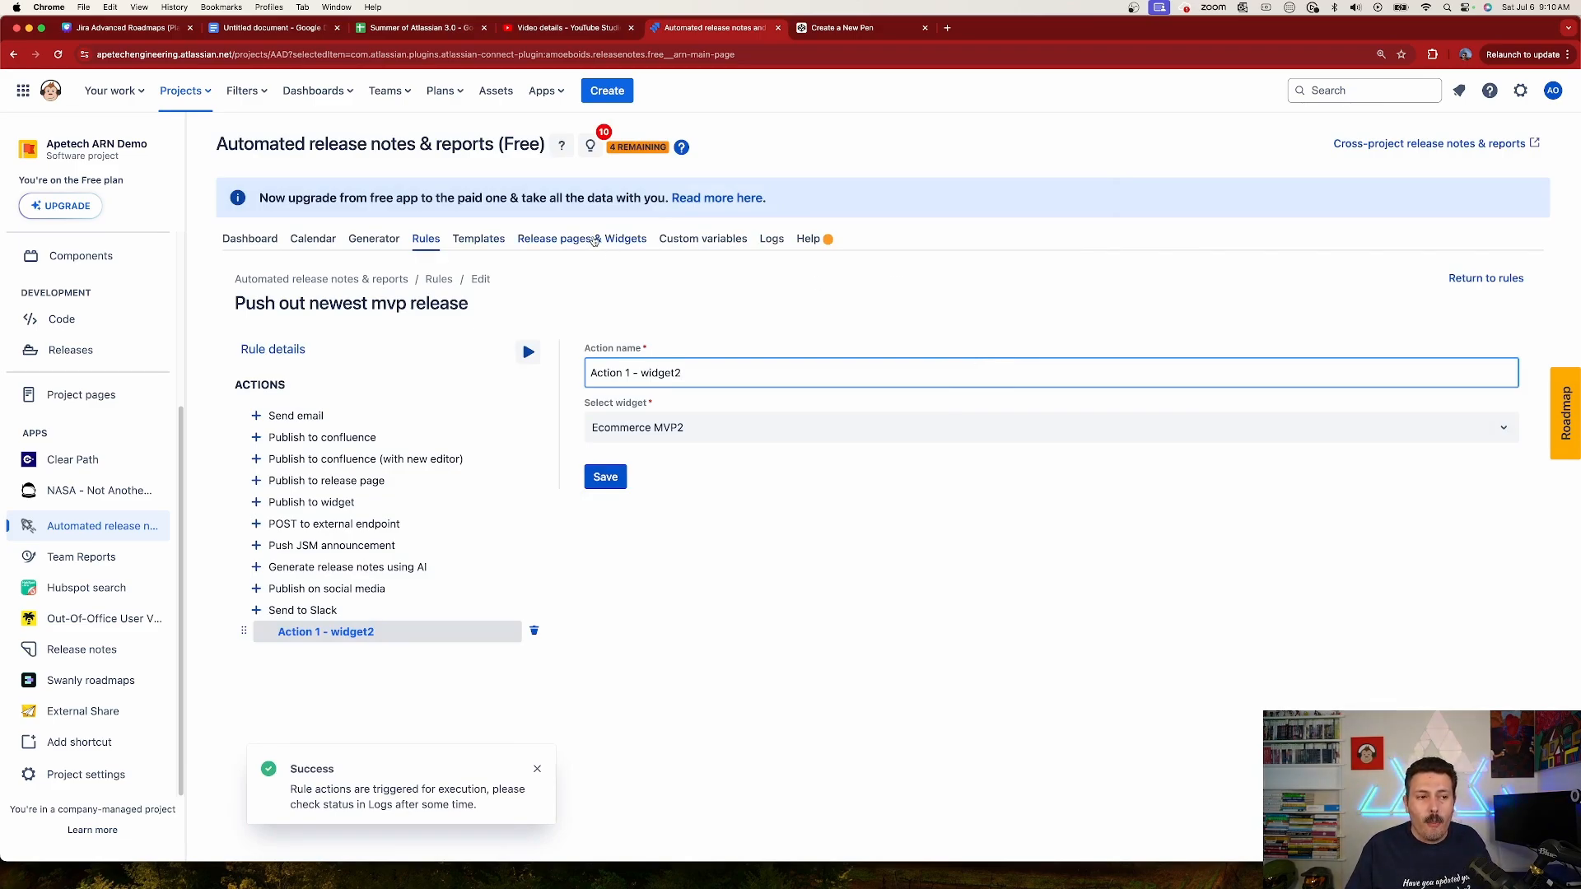
Step: Open the Ecommerce MVP2 widget and copy its embed code
left_click(593, 241)
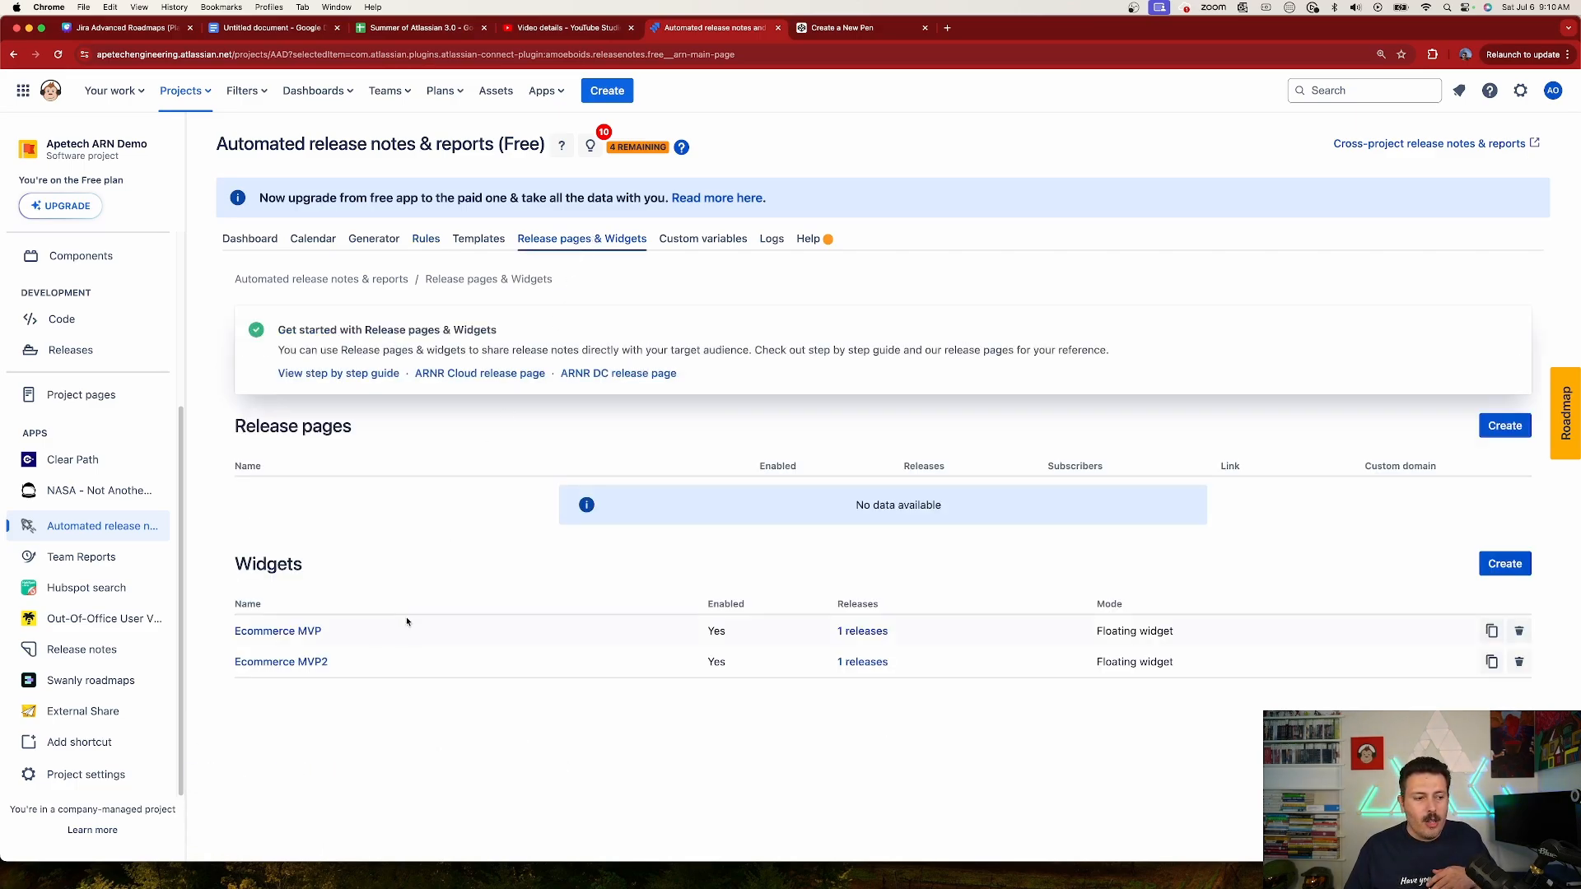
left_click(293, 662)
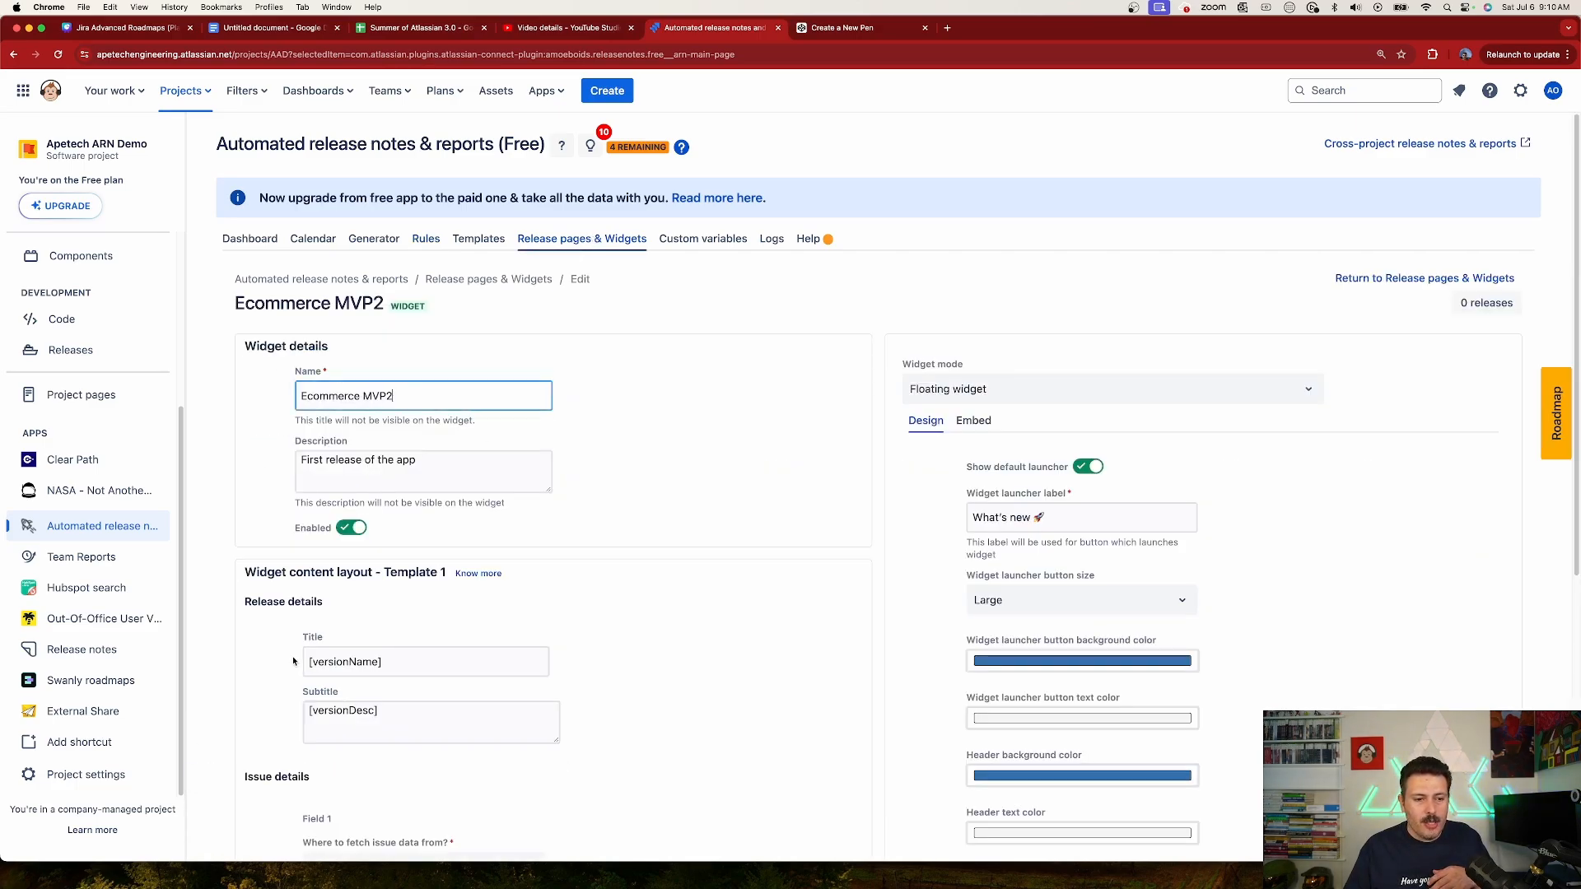
left_click(973, 421)
scroll(1065, 521, "down", 3)
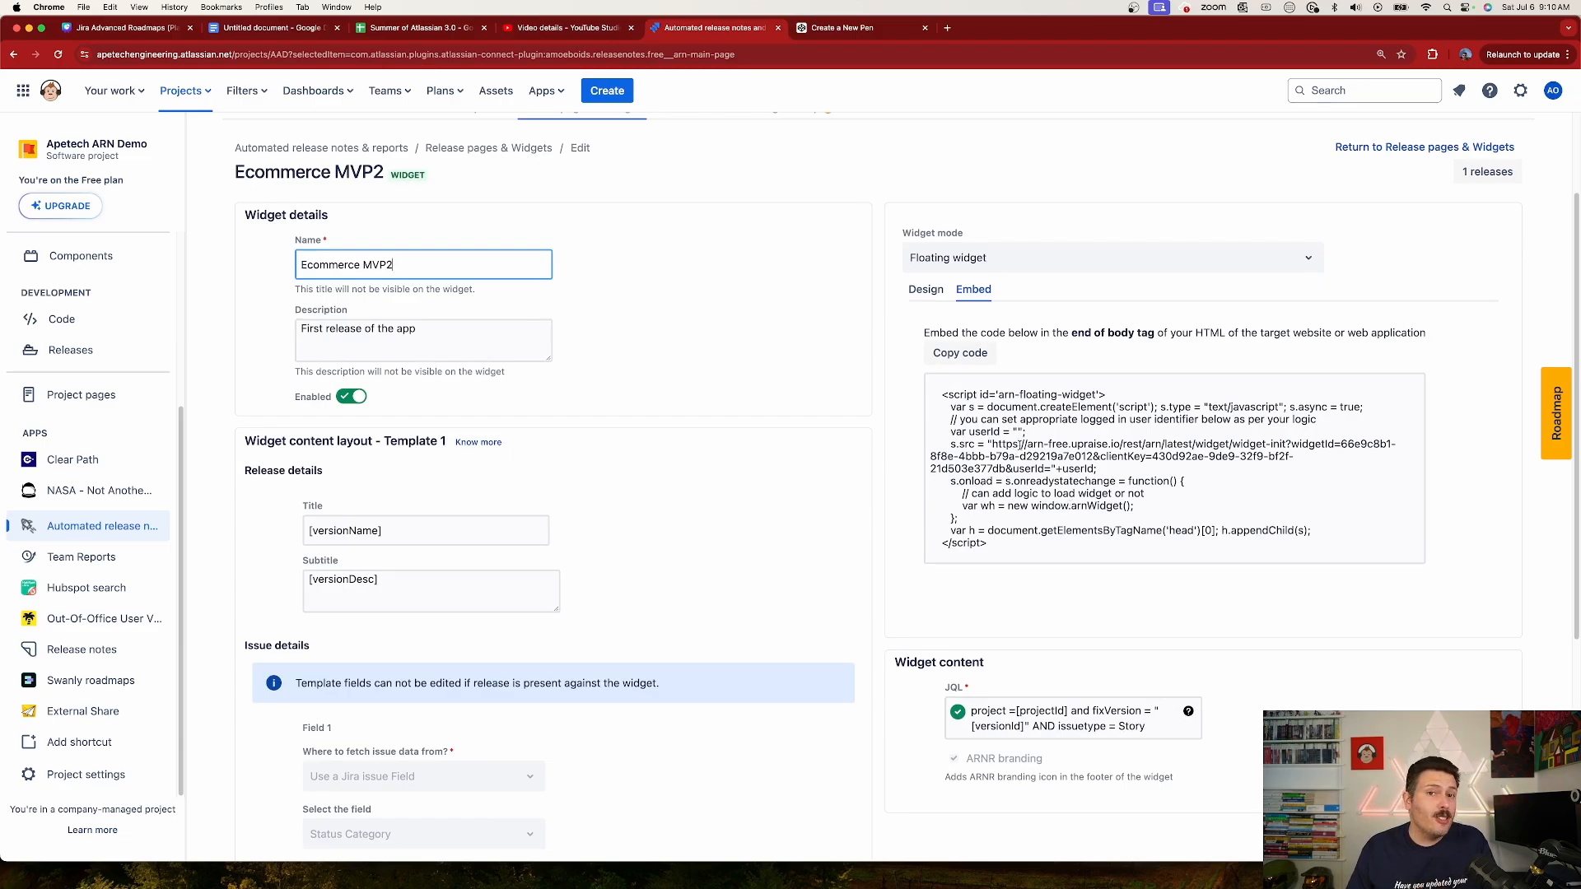
left_click(972, 355)
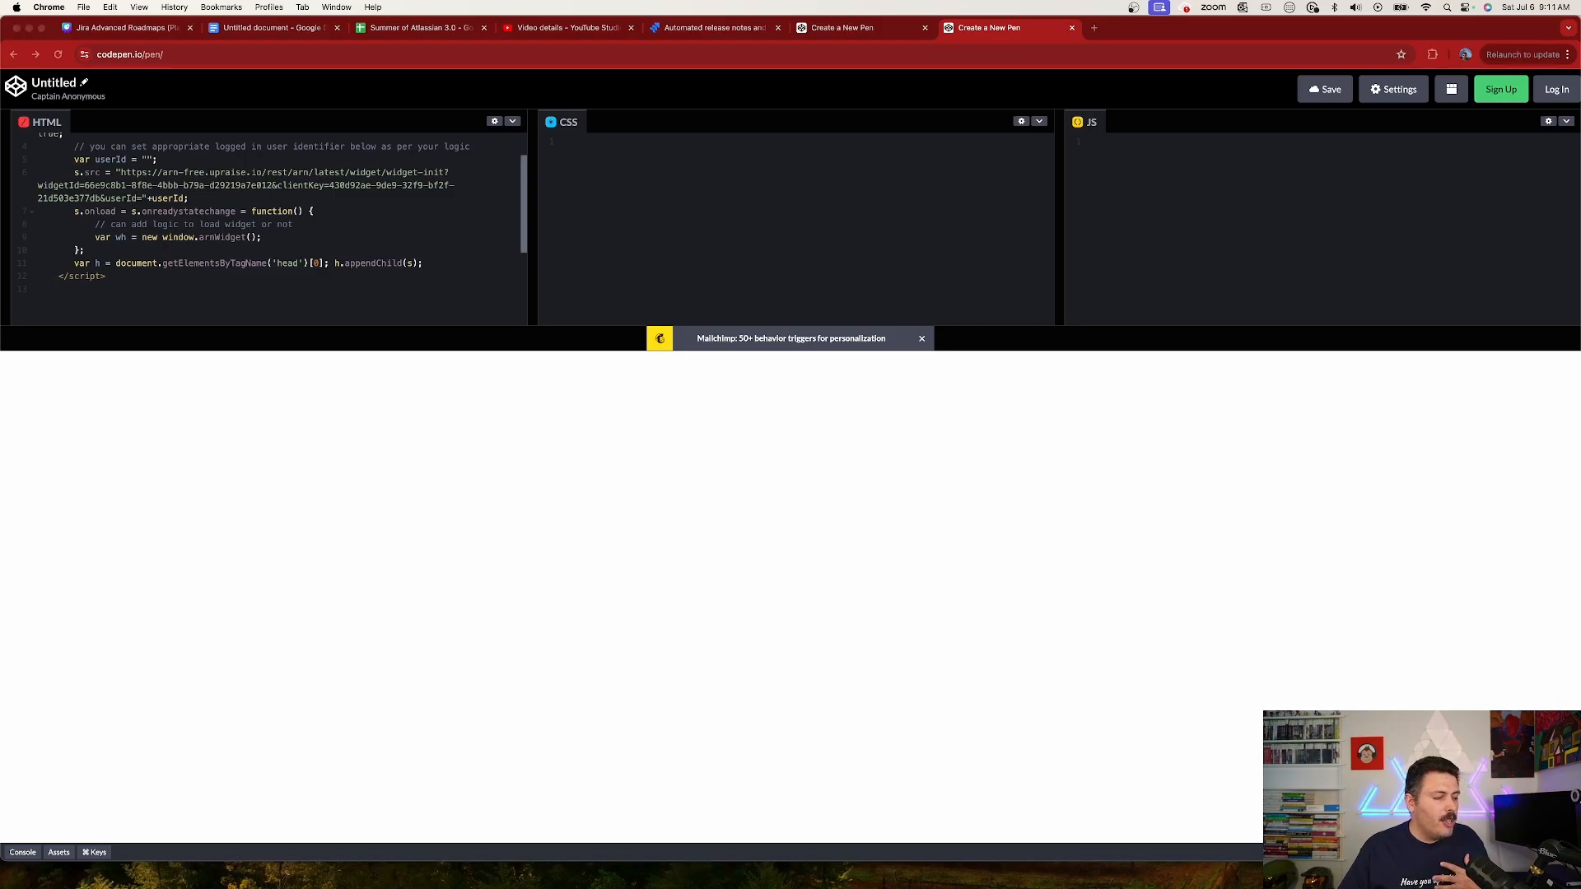
Step: Copy the sample MyShop page's HTML from the Google Docs document and paste it below the widget script in the CodePen HTML editor
key("super+Tab")
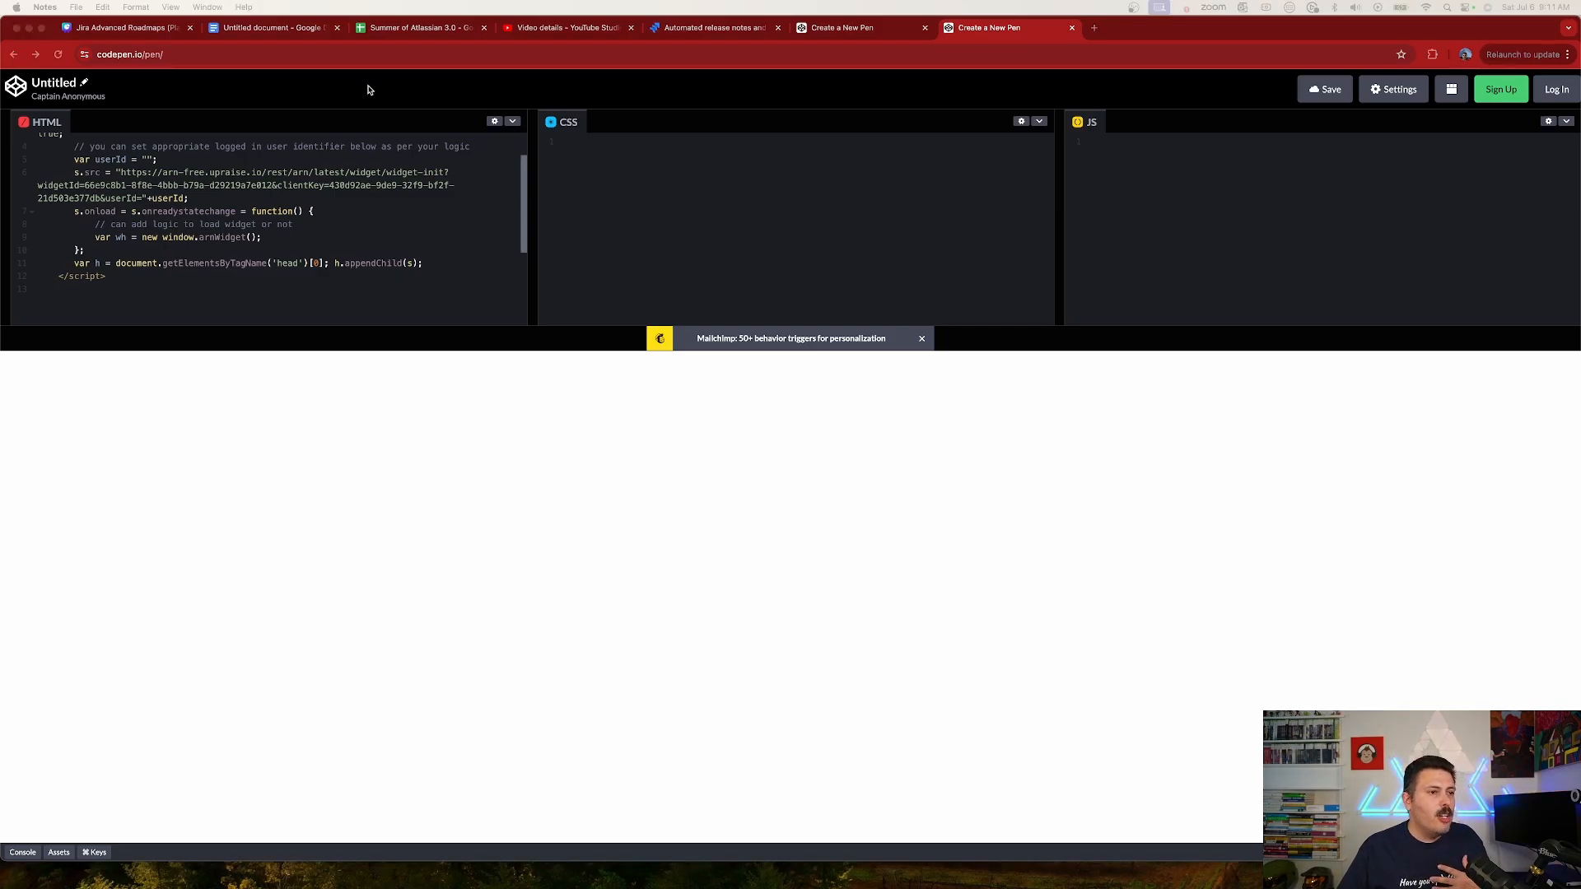
left_click(259, 29)
left_click_drag(628, 515, 560, 354)
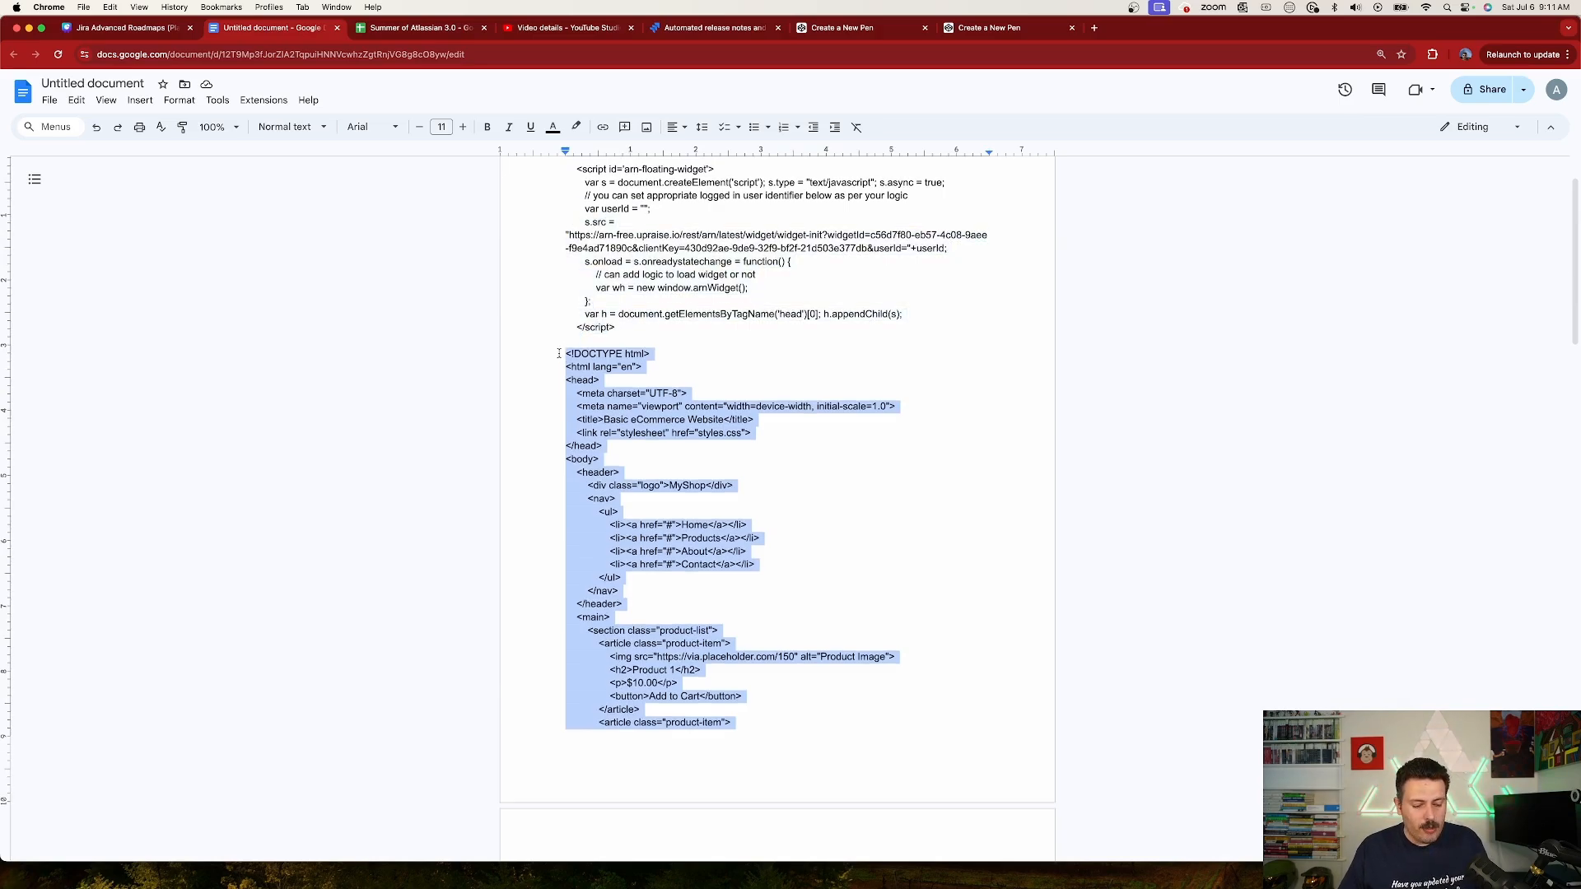
left_click(951, 32)
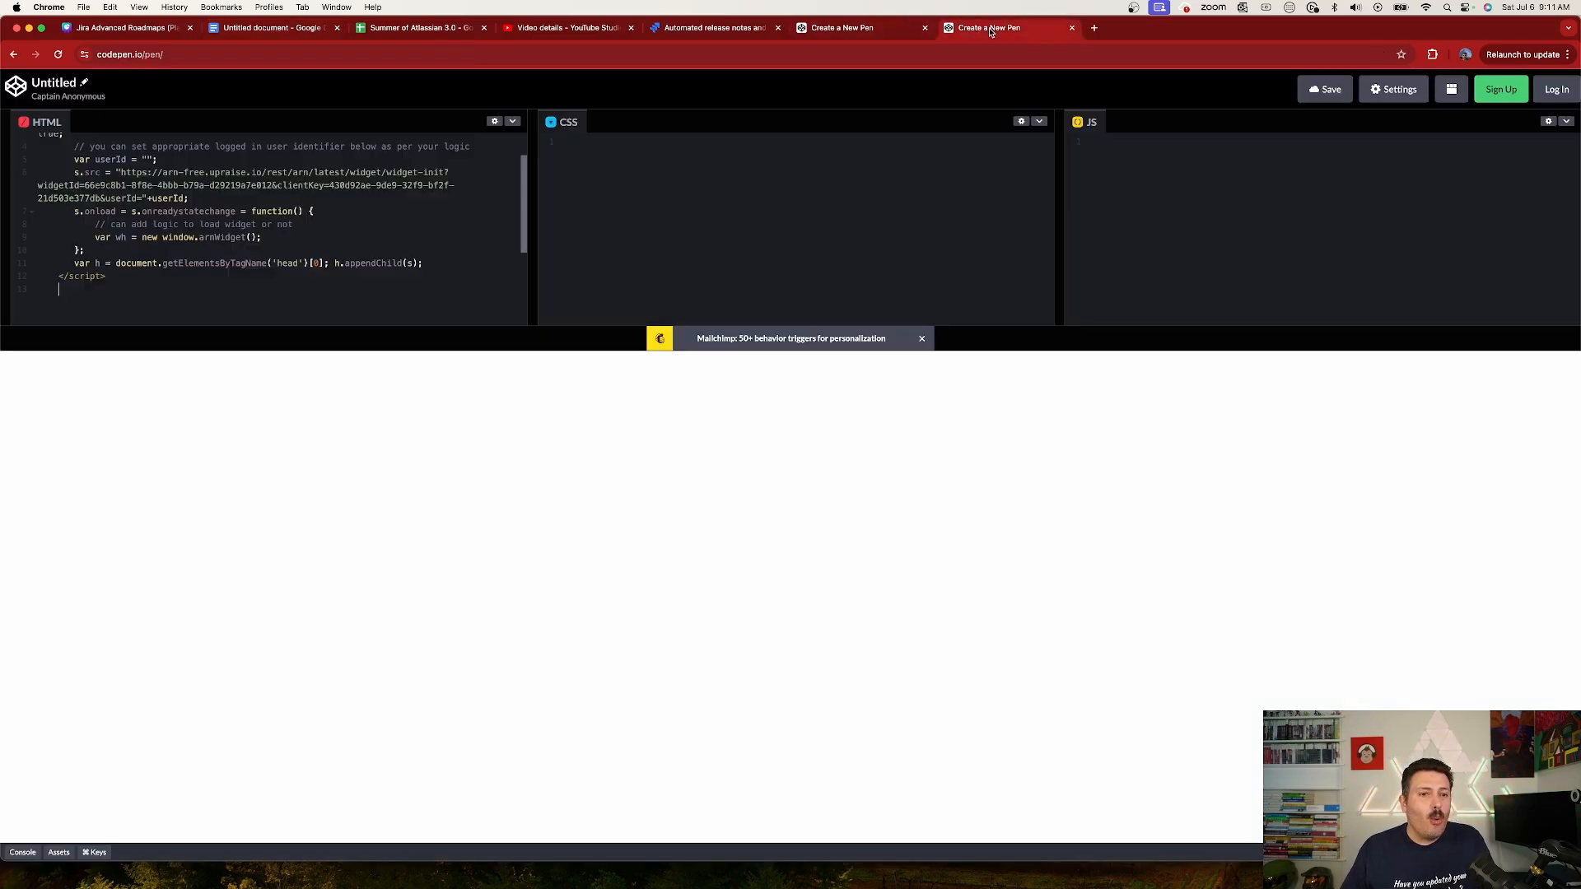
left_click(215, 301)
key("super+v")
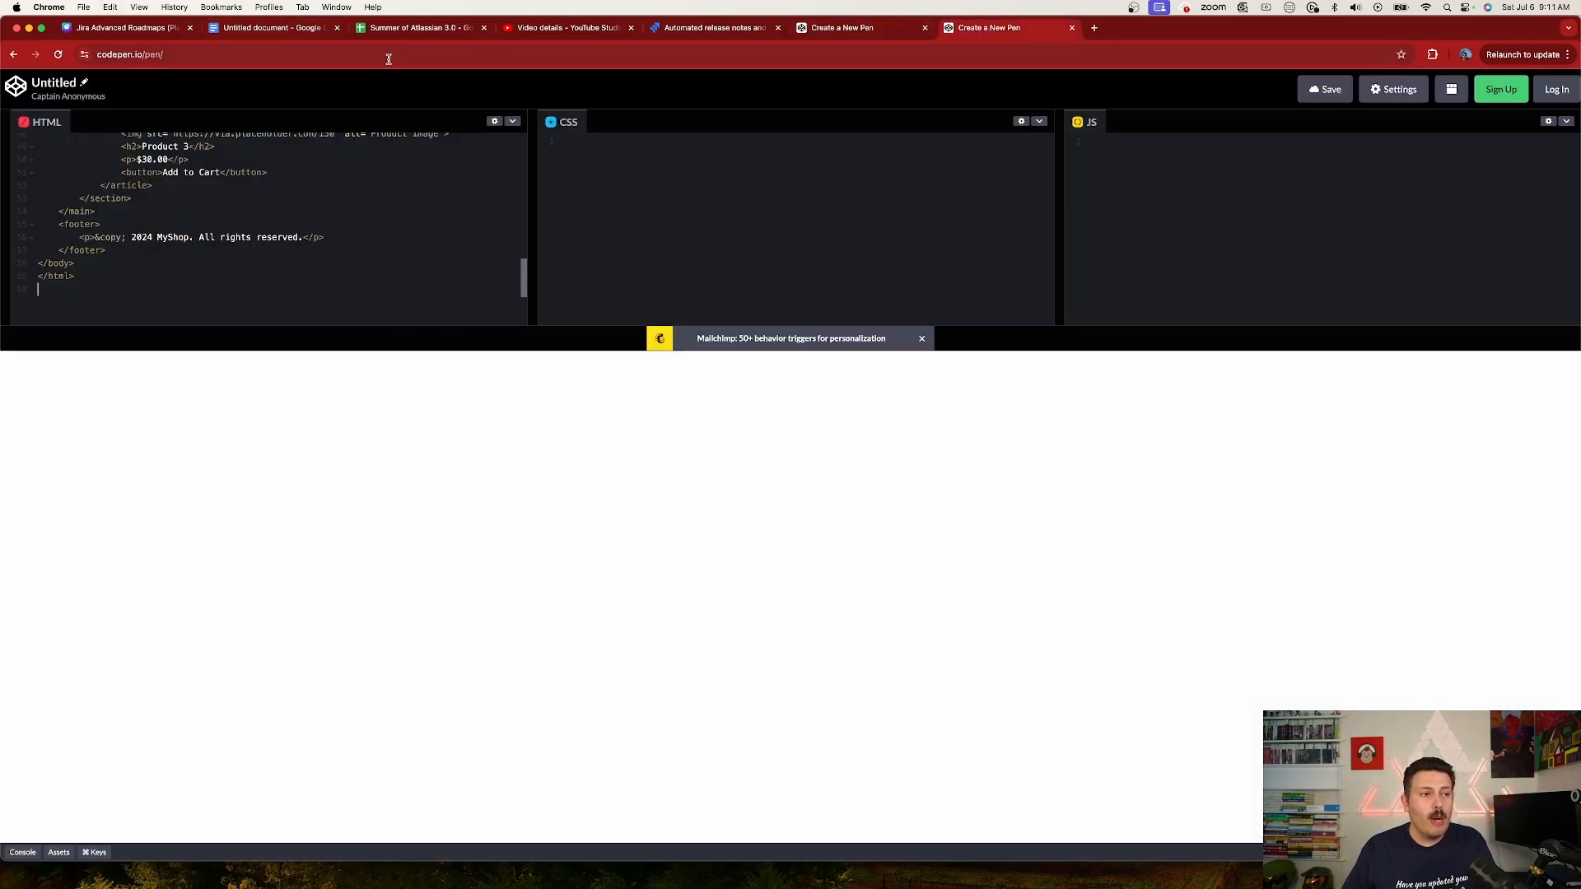
Step: Copy the sample site's full CSS, from the body rule through the footer rule, out of the Google Docs document into the pen's CSS editor
left_click(273, 32)
scroll(828, 585, "down", 1)
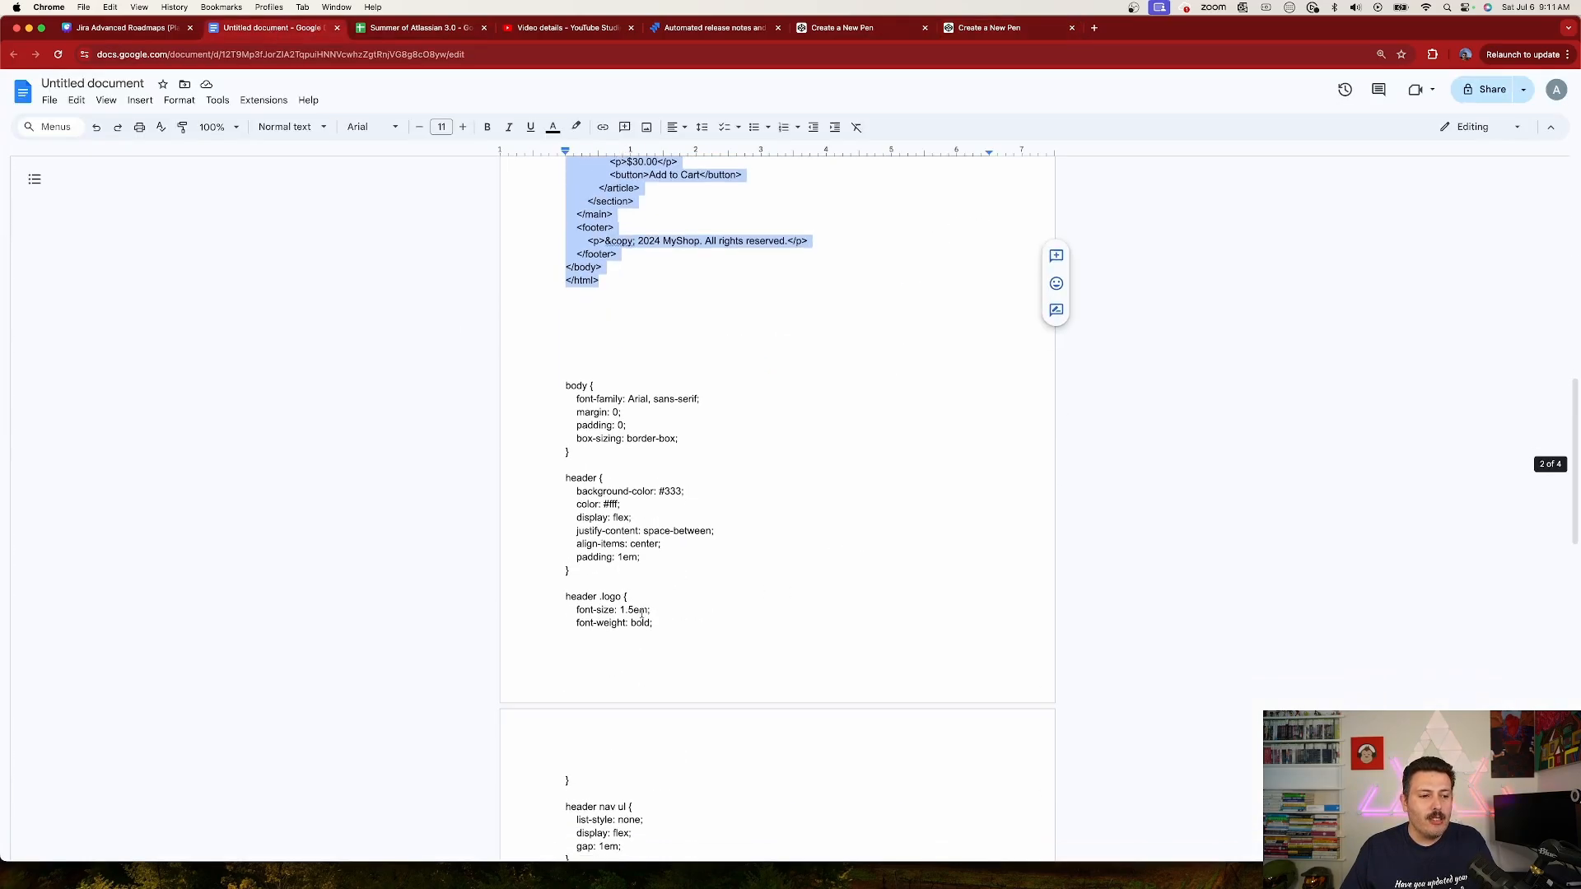
left_click_drag(564, 367, 658, 785)
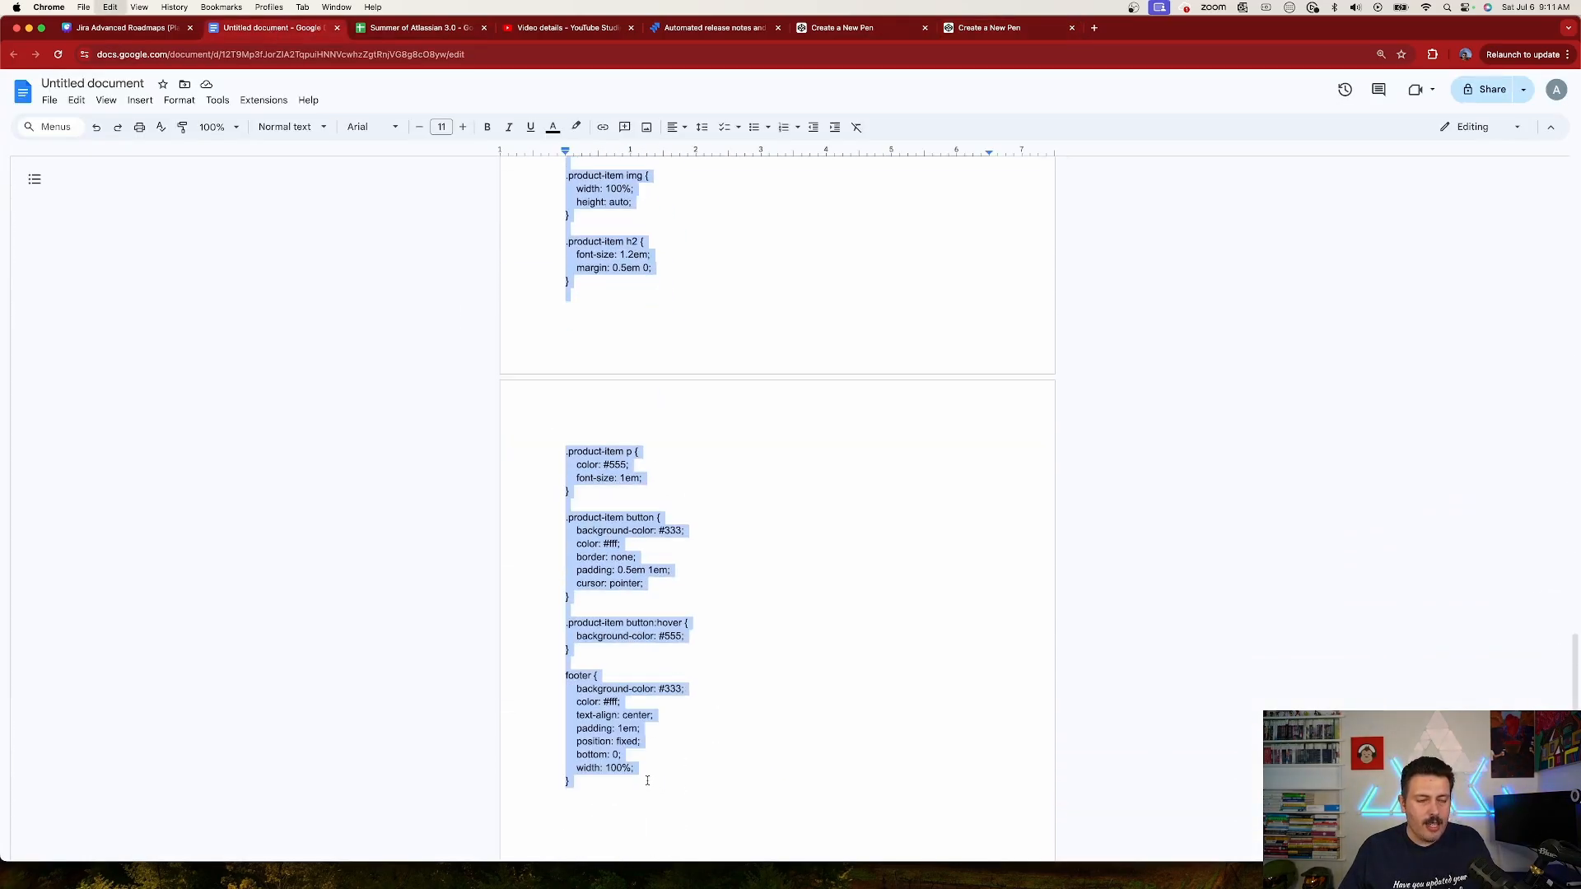
left_click(983, 26)
left_click(704, 212)
key("cmd+v")
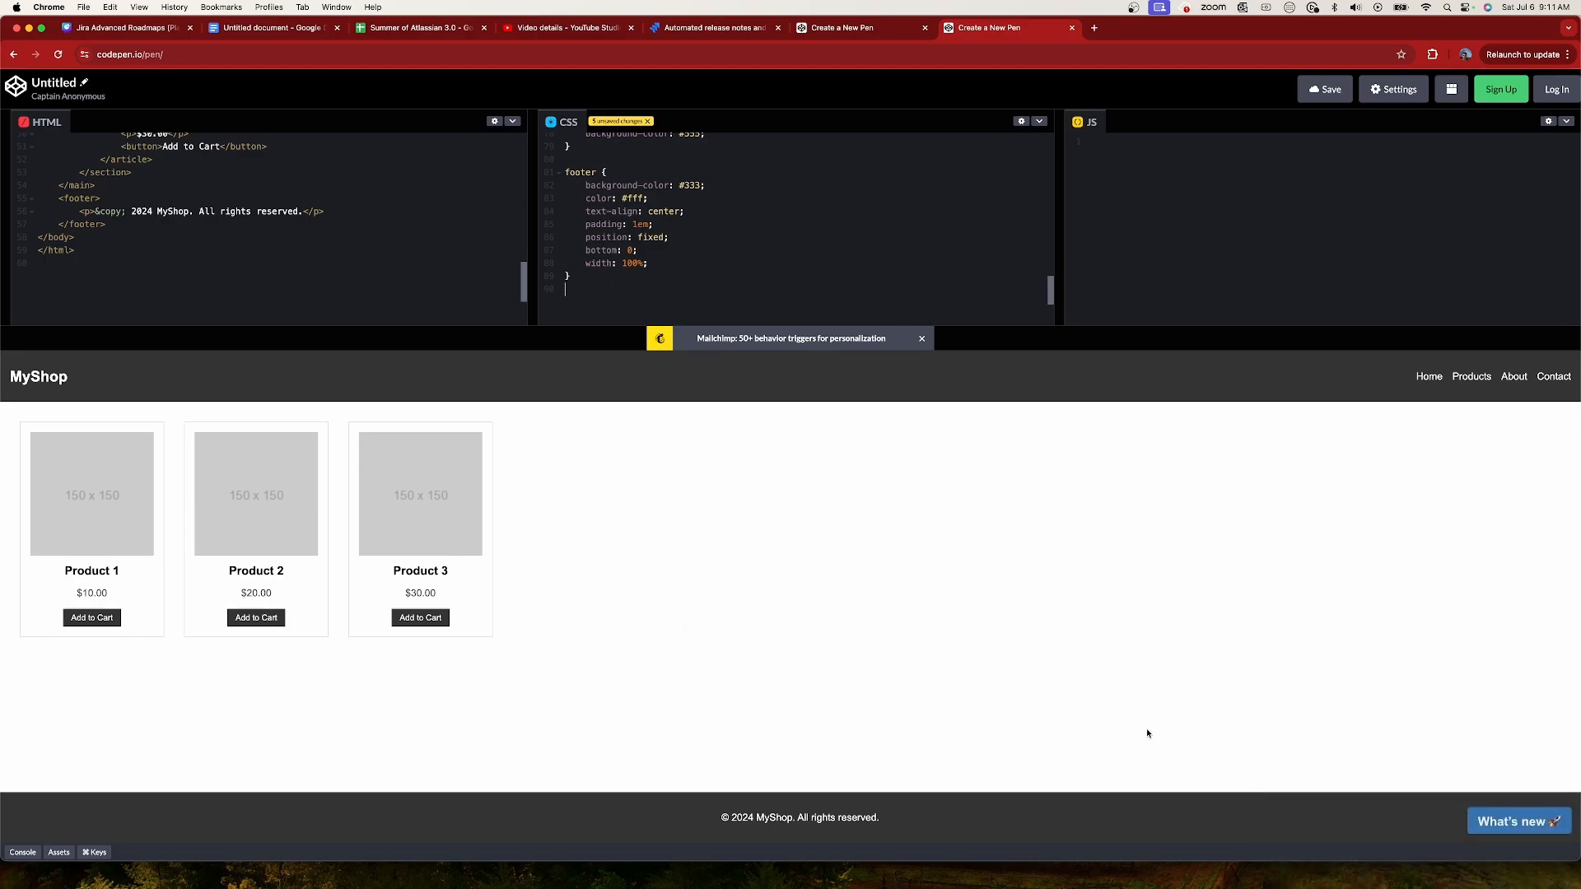
Step: Open the What's new widget in the page preview and review the Ecommerce MVP release notes through to the end
left_click(1511, 824)
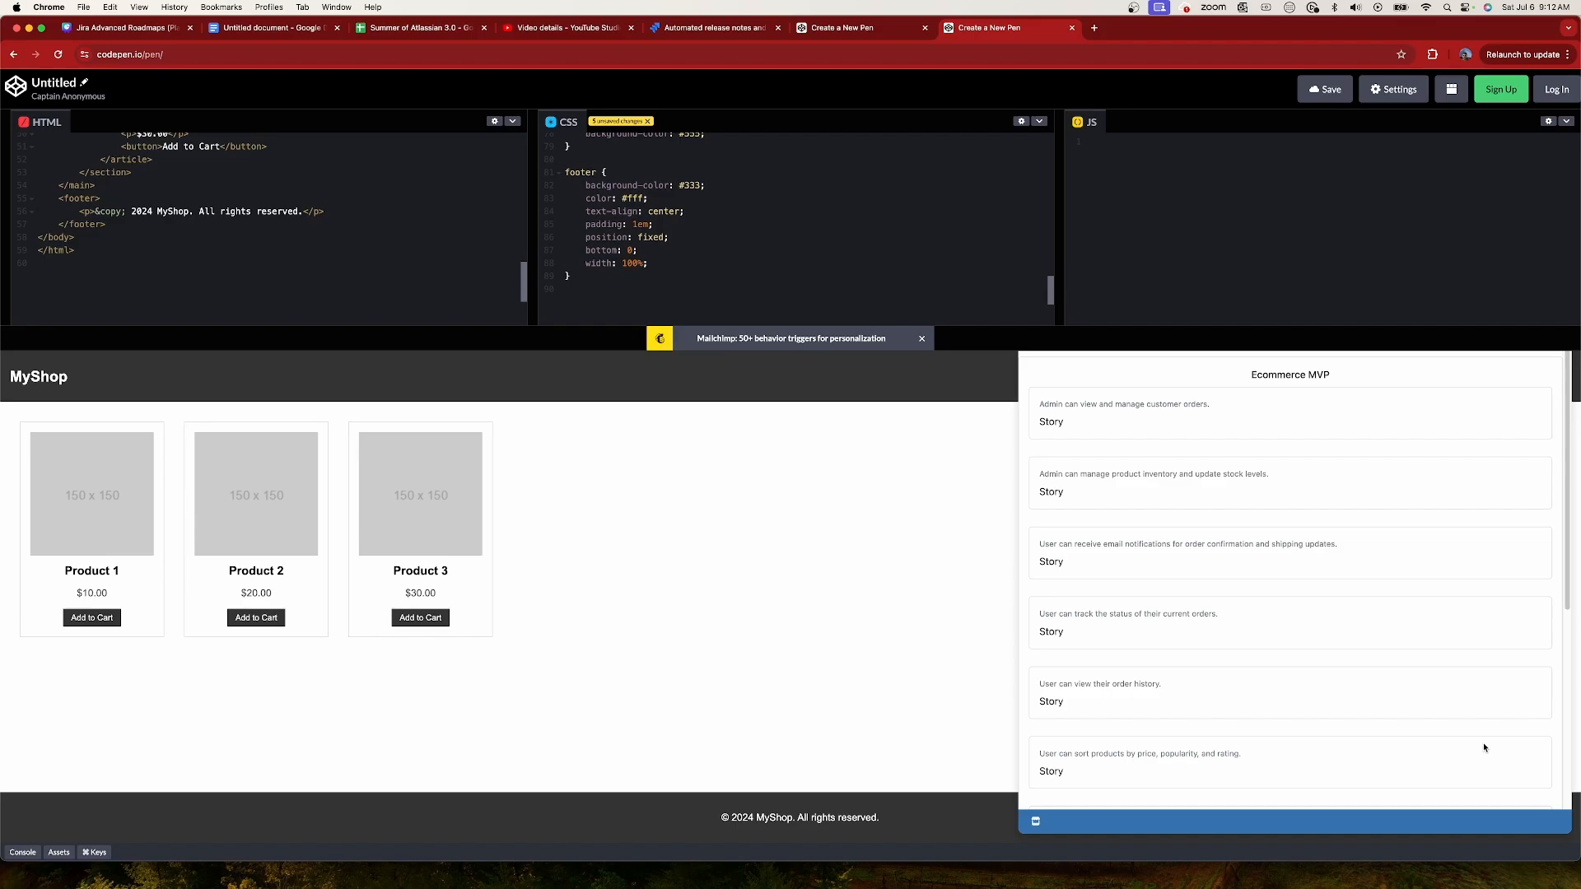
scroll(1399, 654, "down", 5)
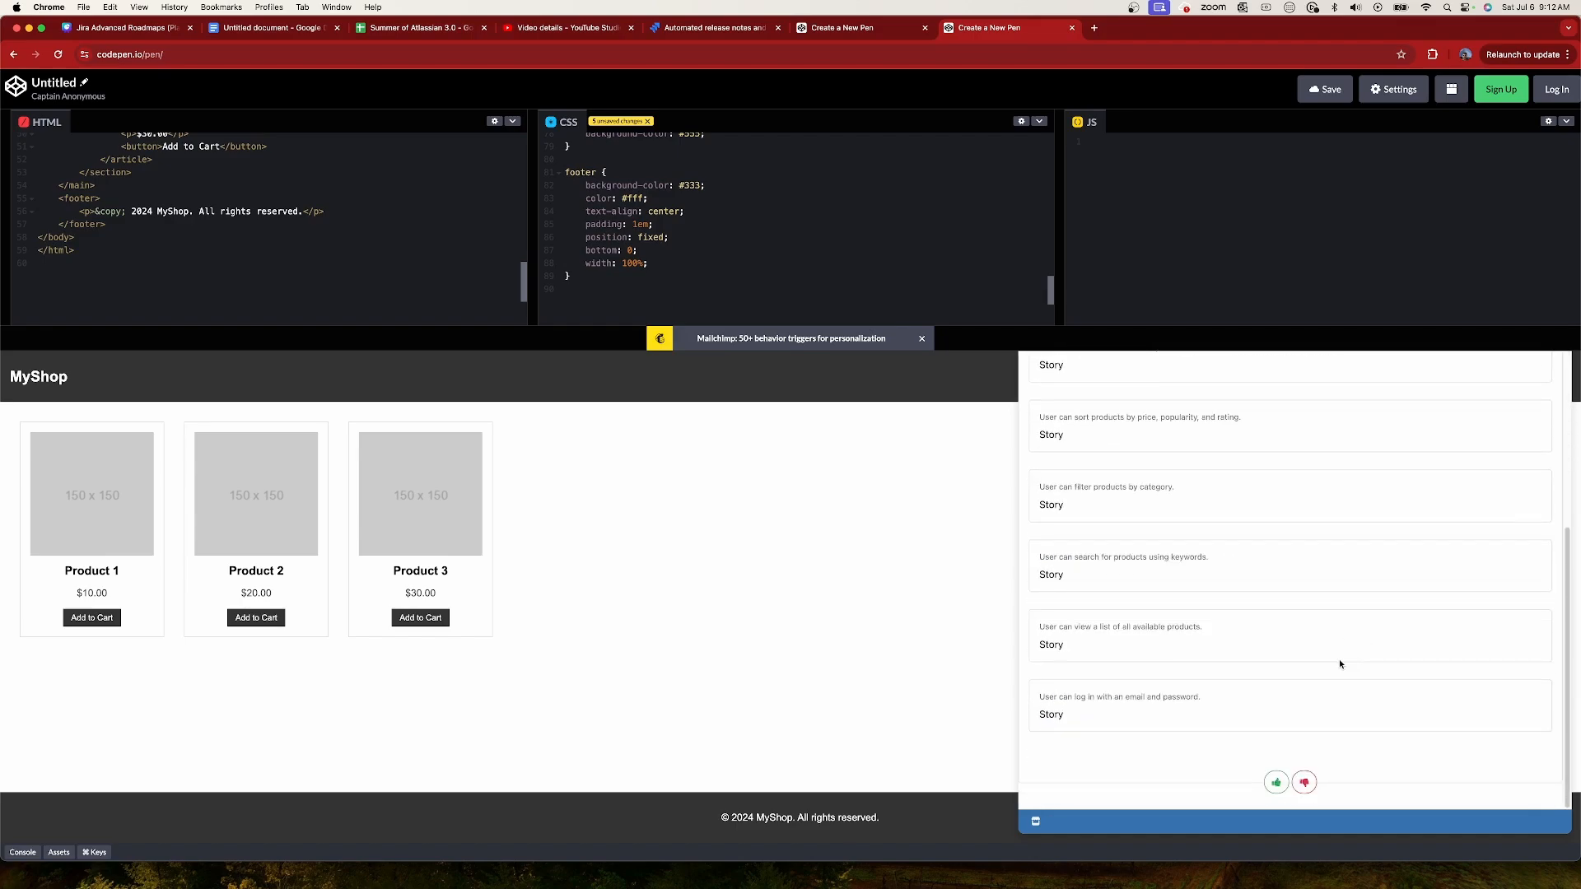